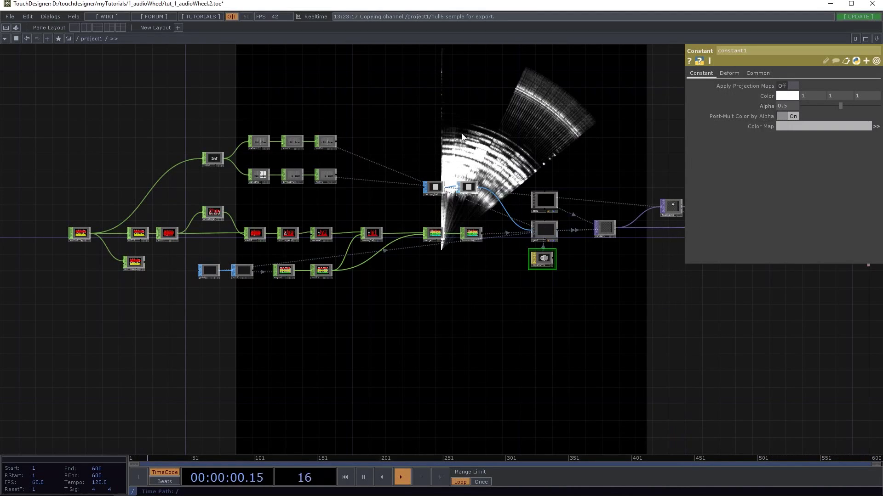
Pan across the existing audio wheel network and preview the audioWheel.5 image.
drag(462, 136, 354, 156)
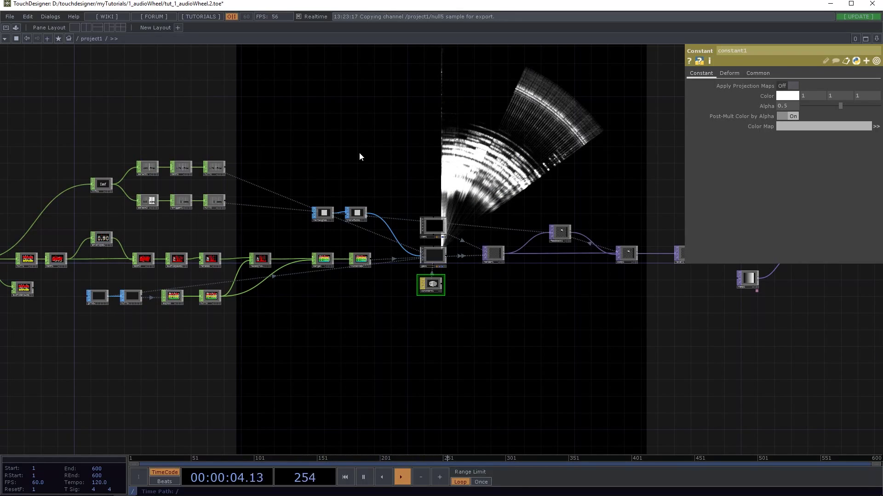
drag(360, 157, 400, 172)
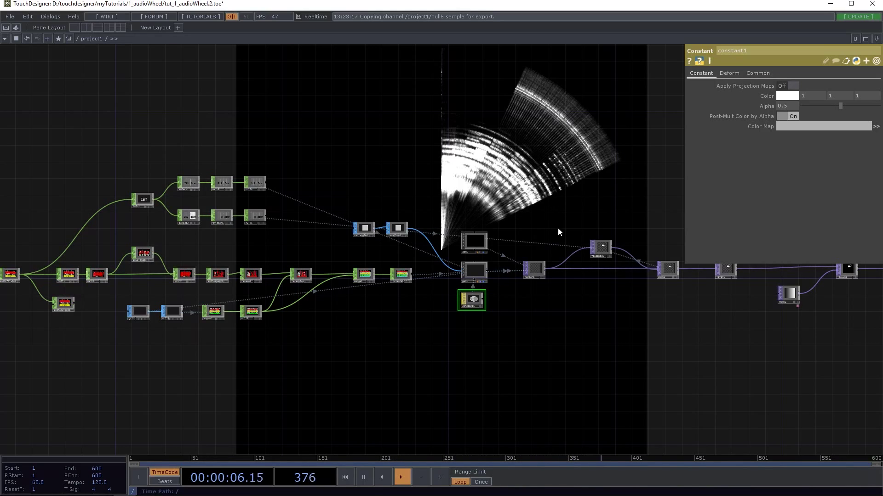
click(462, 487)
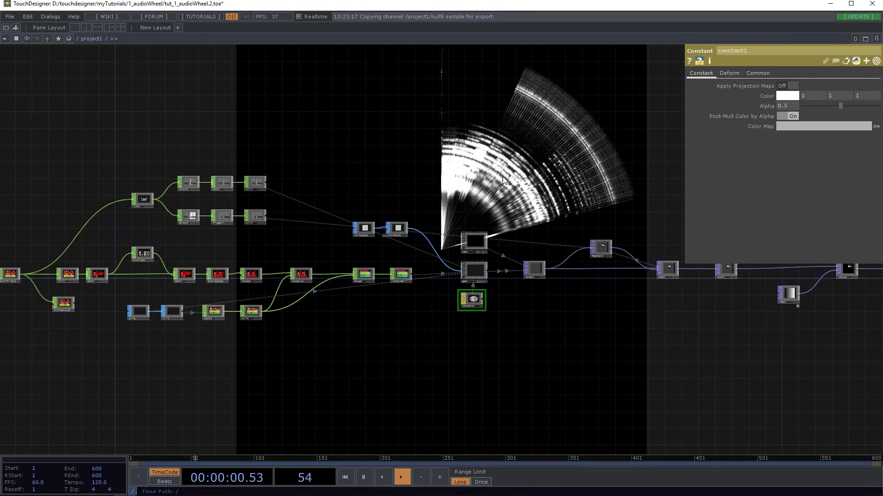
drag(428, 171, 494, 174)
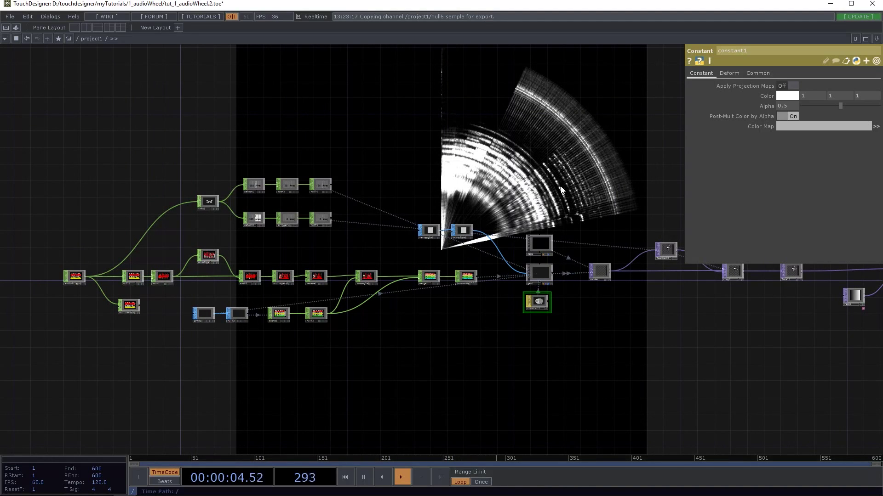
drag(561, 190, 465, 182)
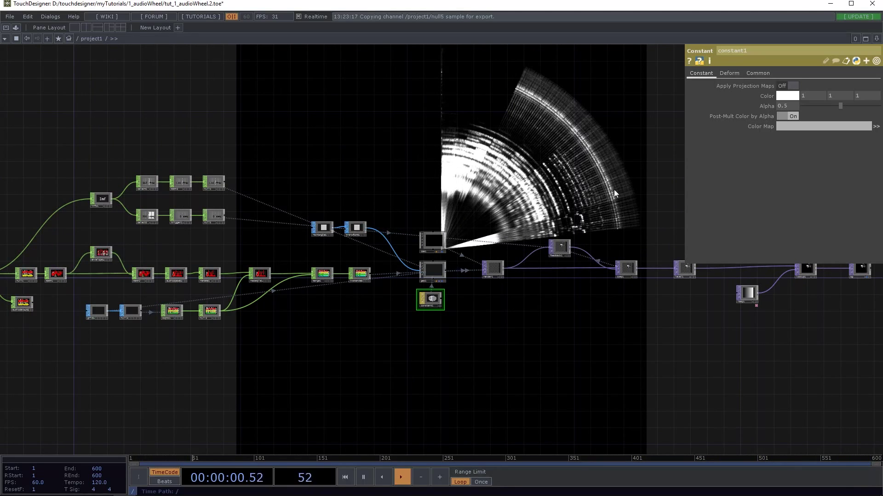
drag(485, 129, 453, 134)
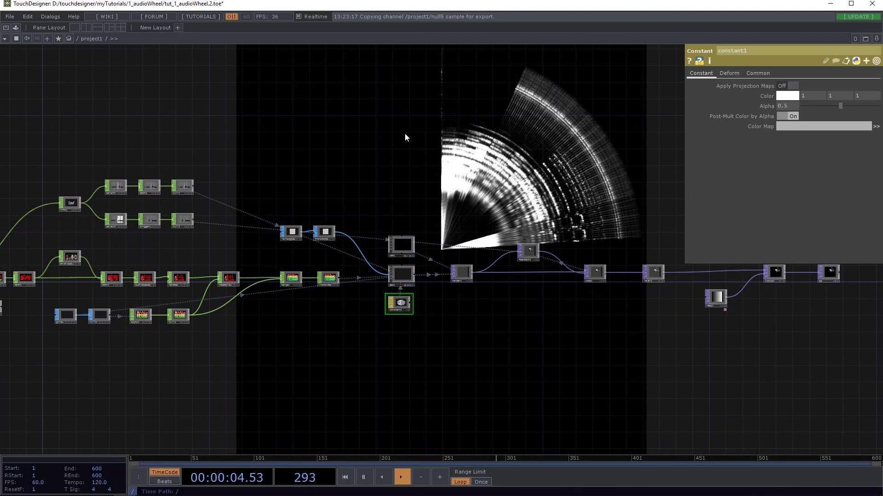
drag(552, 198, 477, 199)
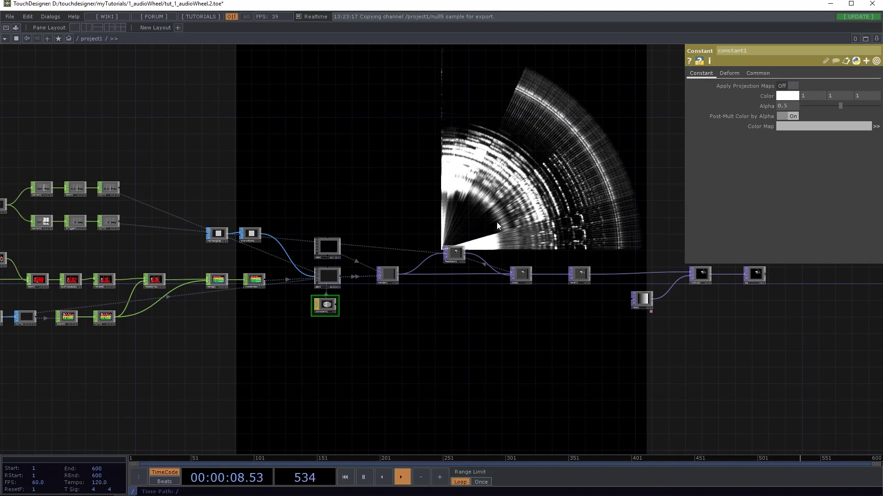
drag(512, 224, 495, 236)
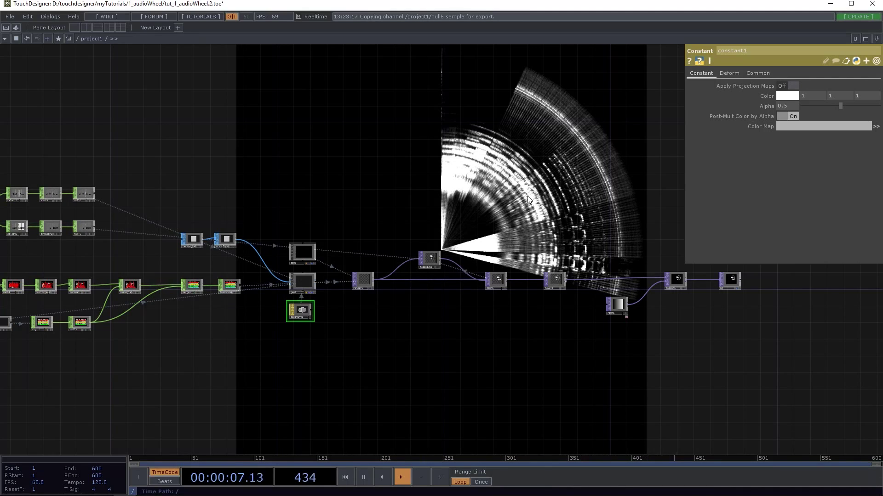
drag(521, 204, 503, 203)
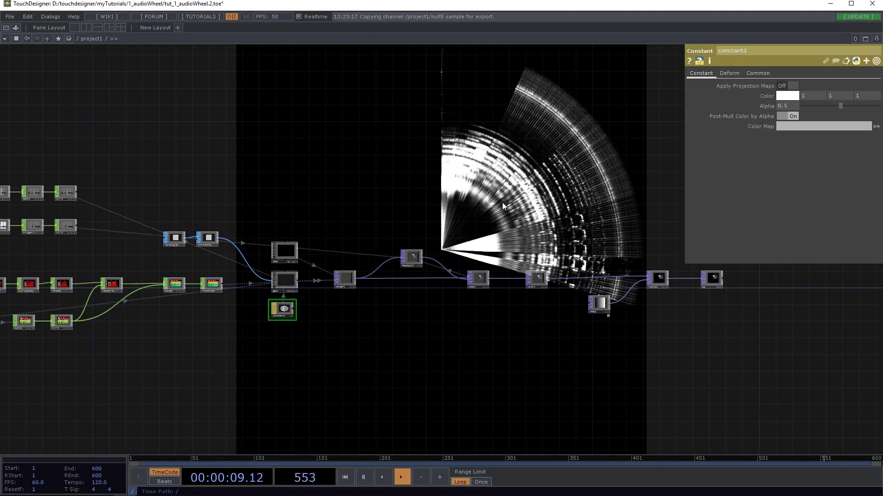
scroll(494, 211, down, 3)
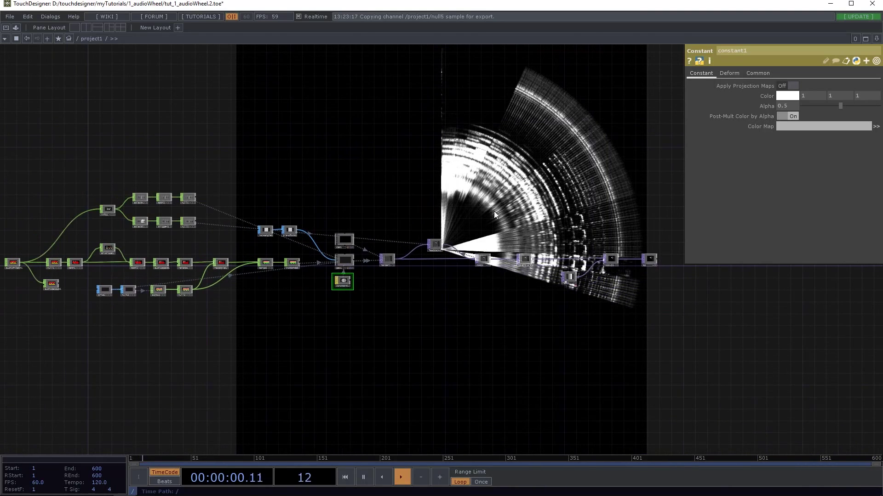
drag(425, 200, 482, 198)
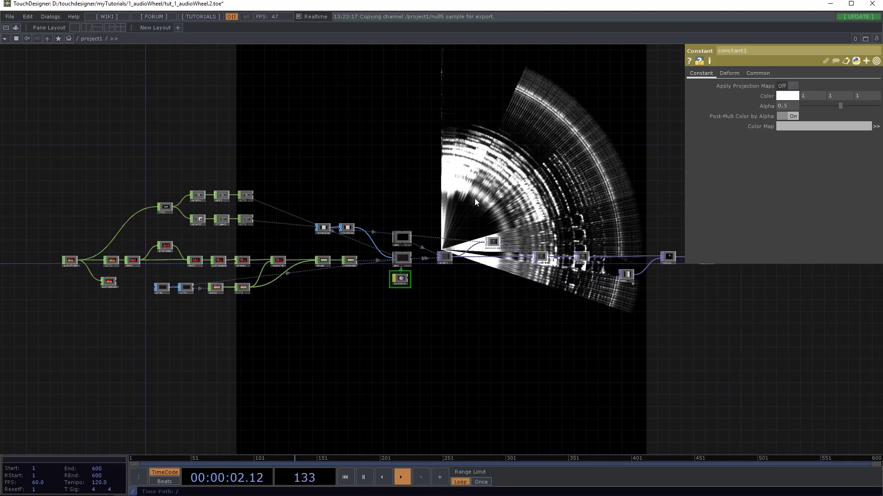
Pause playback, re-enter project1, and delete all 34 operators.
key(space)
scroll(475, 197, down, 5)
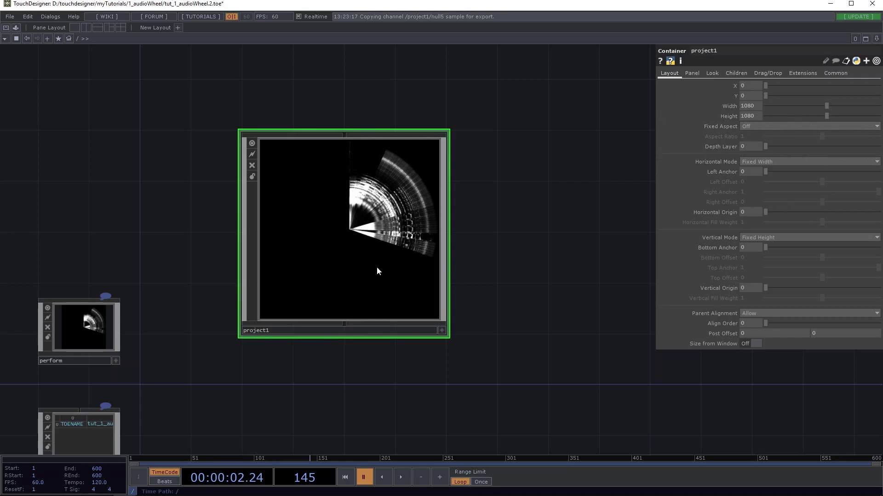
drag(178, 241, 210, 232)
double_click(357, 241)
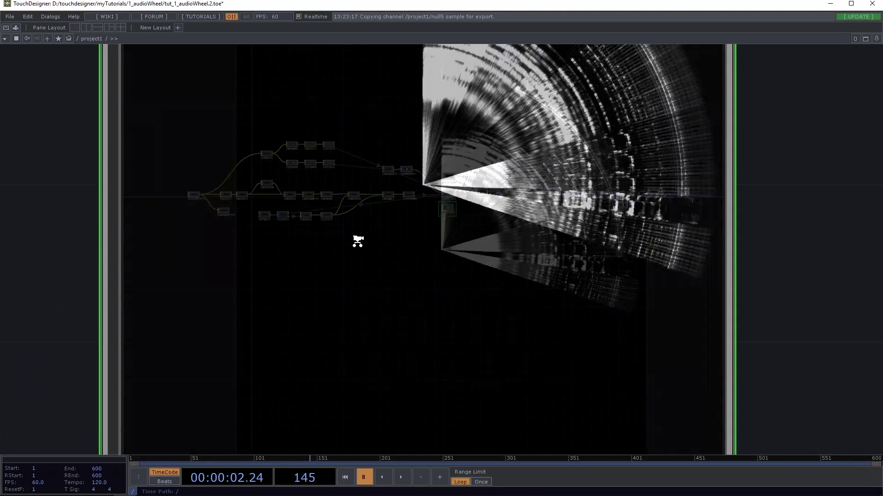
drag(339, 219, 362, 220)
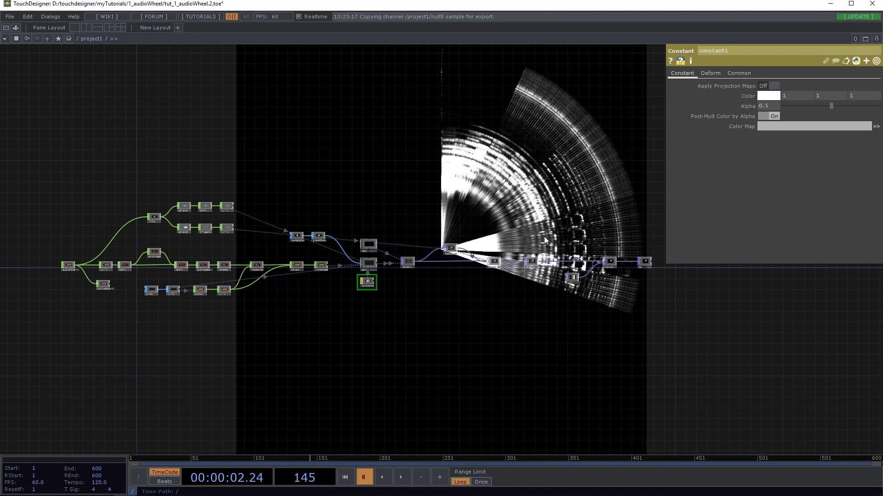
drag(373, 221, 398, 227)
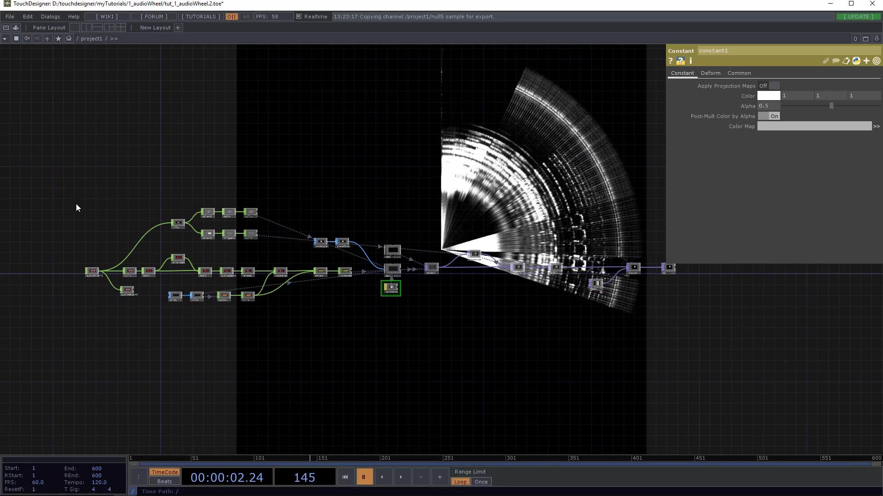
drag(67, 196, 691, 314)
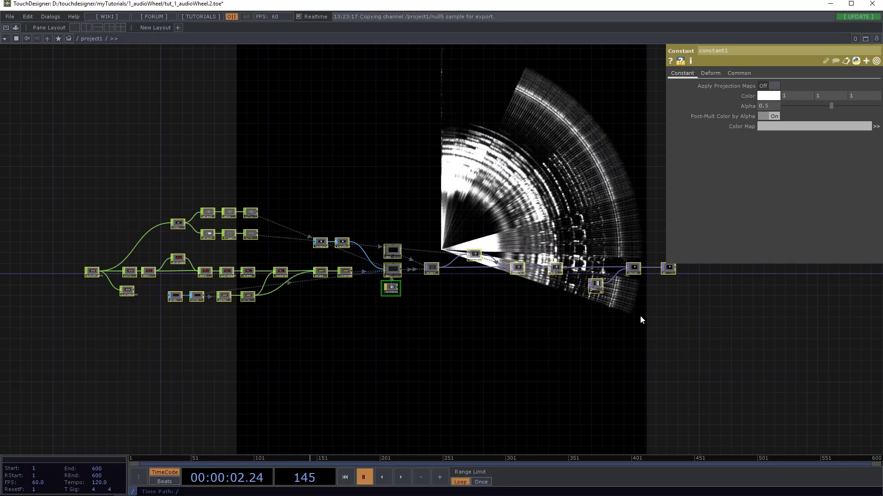
key(Delete)
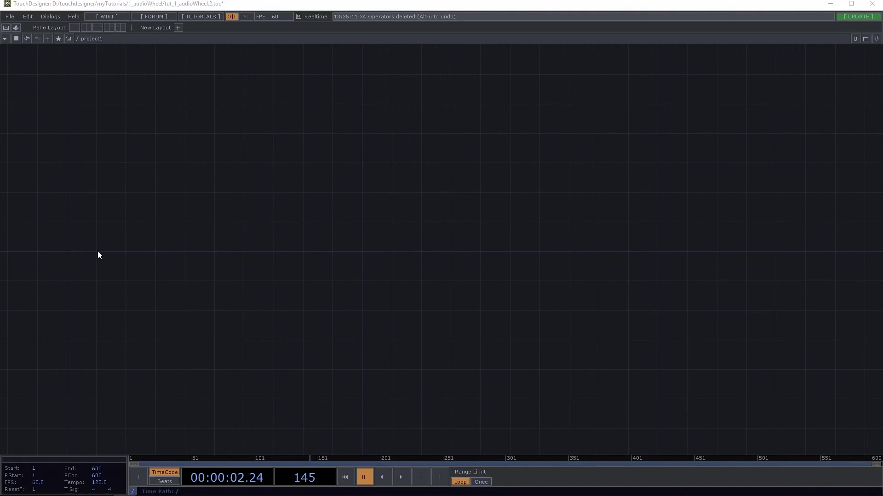
Create an Audio File In CHOP, audiofilein1, in the empty network.
key(Tab)
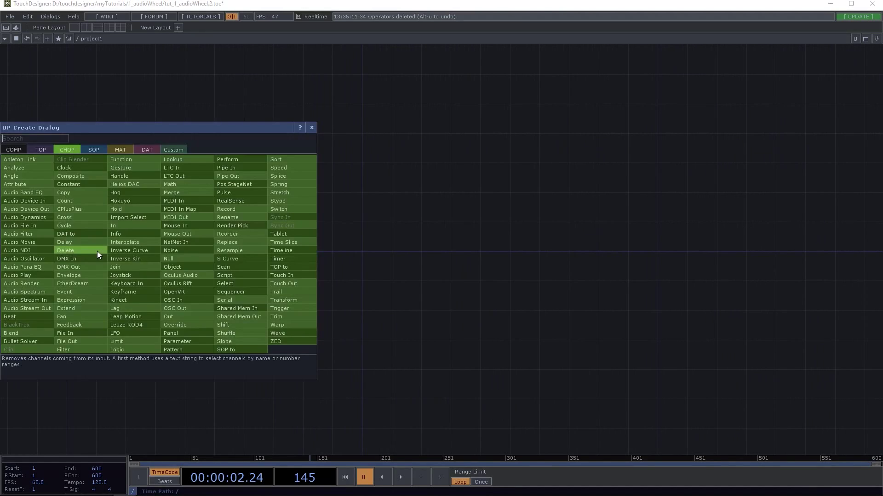
click(34, 226)
click(128, 250)
scroll(137, 257, up, 3)
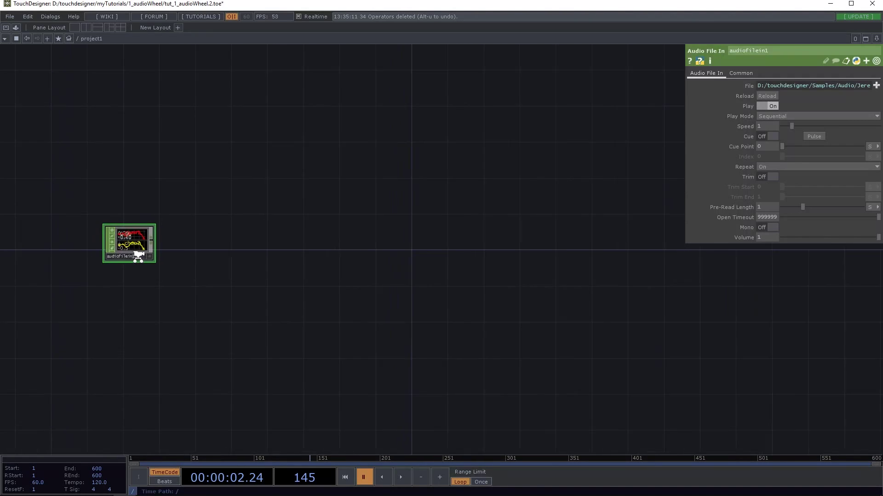
drag(242, 235, 305, 215)
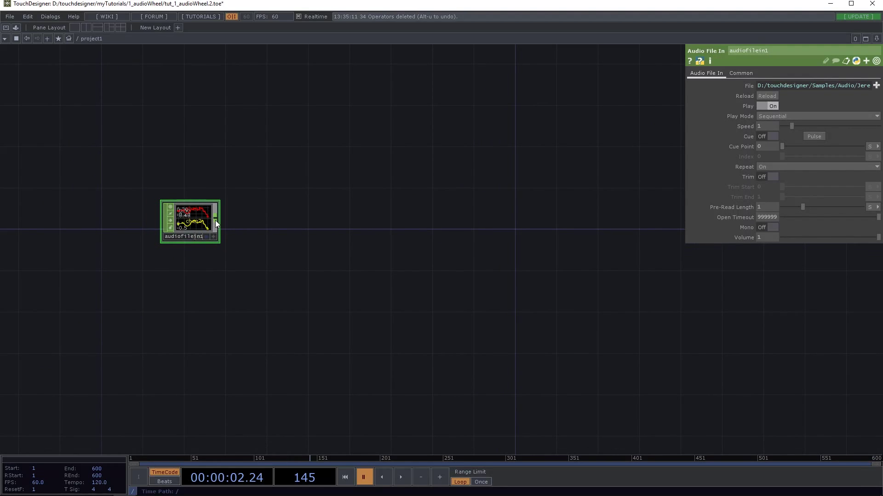
Add null1 after audiofilein1, reposition both nodes, and briefly play the timeline.
right_click(216, 219)
text(null)
key(Return)
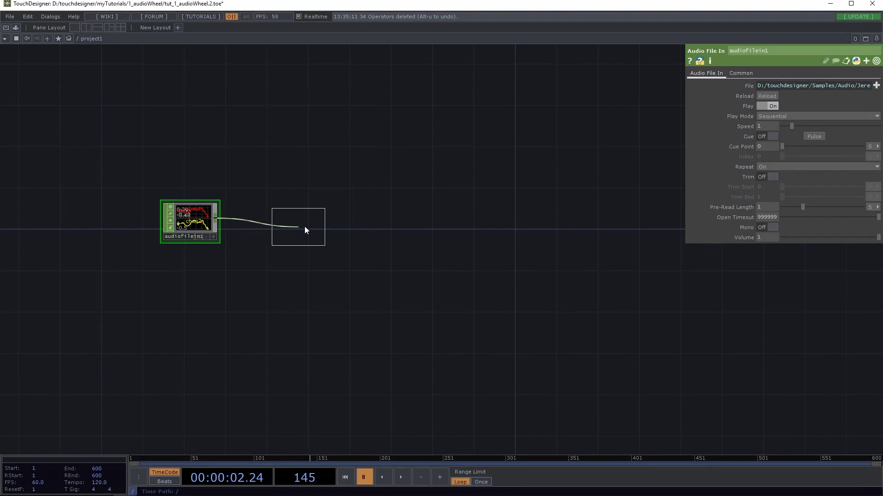
click(401, 228)
right_drag(169, 167, 407, 234)
drag(400, 220, 380, 230)
drag(330, 186, 244, 198)
click(292, 195)
key(space)
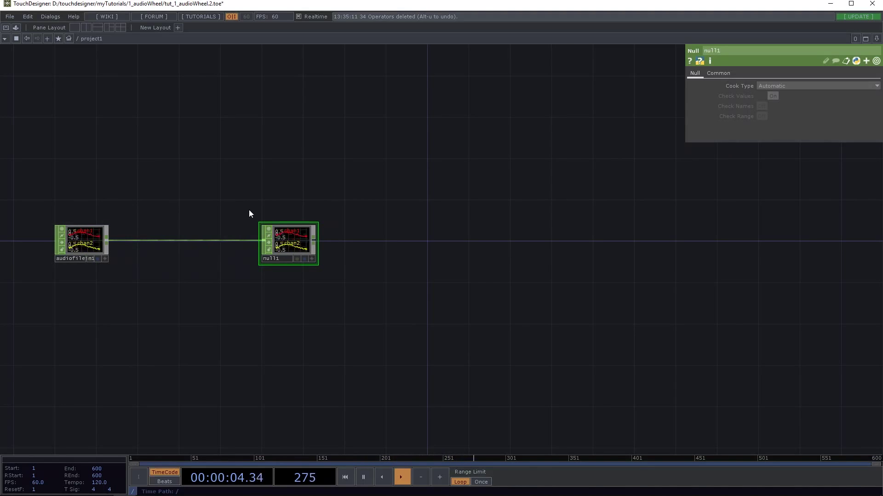
key(space)
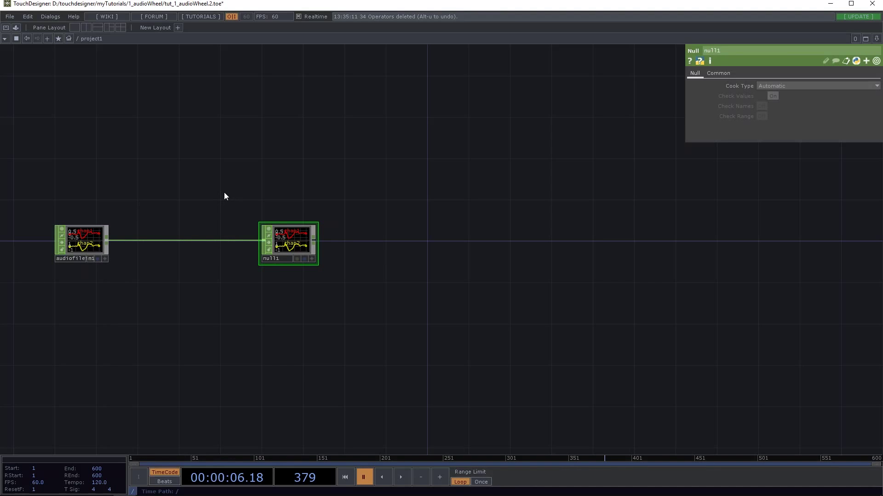
drag(269, 187, 266, 169)
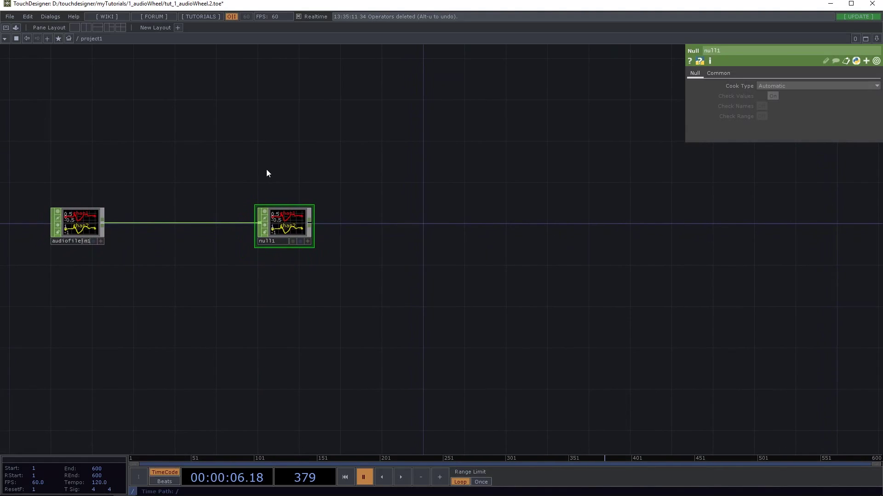
Add a Math CHOP, math1, after null1 and briefly toggle audiofilein1's mono option.
right_click(309, 222)
text(ma)
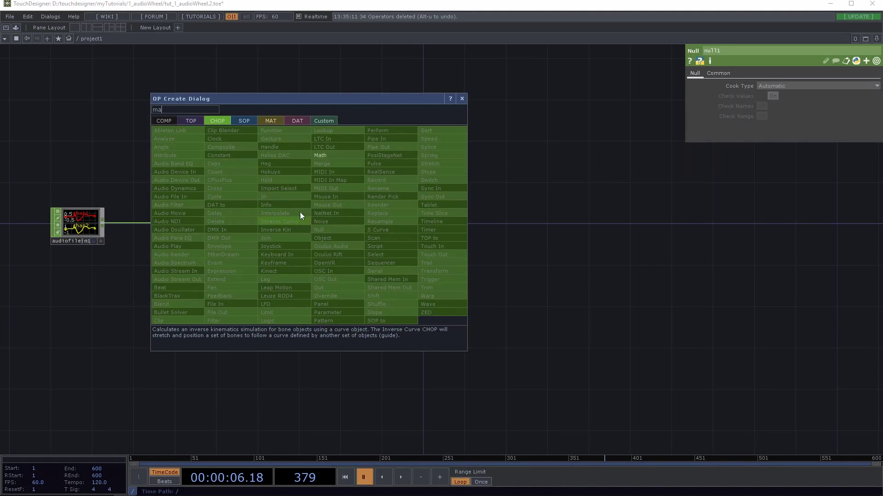
click(335, 157)
click(364, 226)
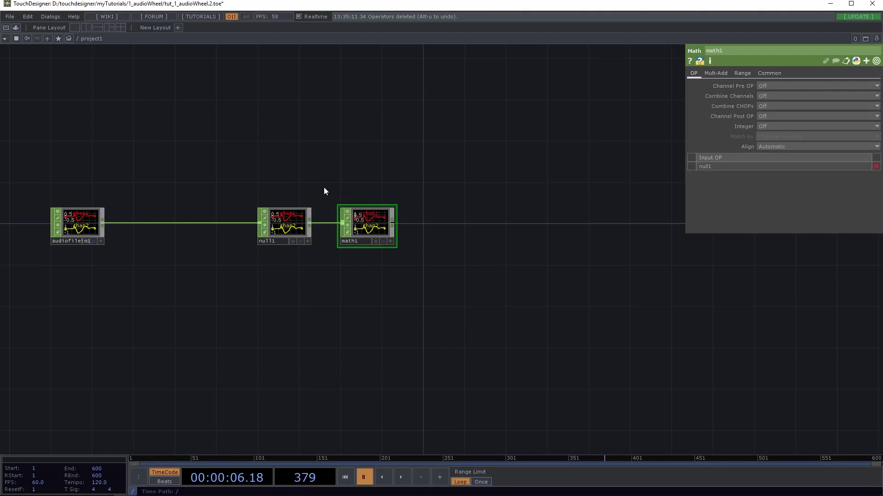
drag(324, 186, 279, 183)
key(h)
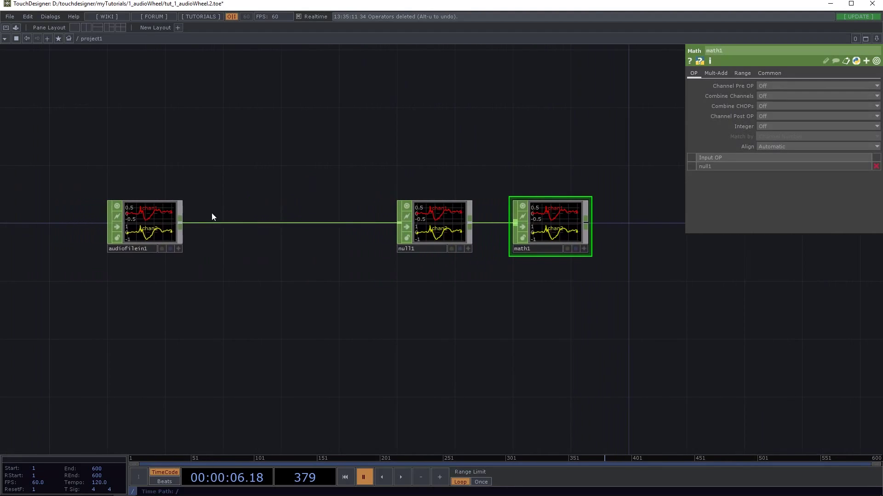
click(165, 230)
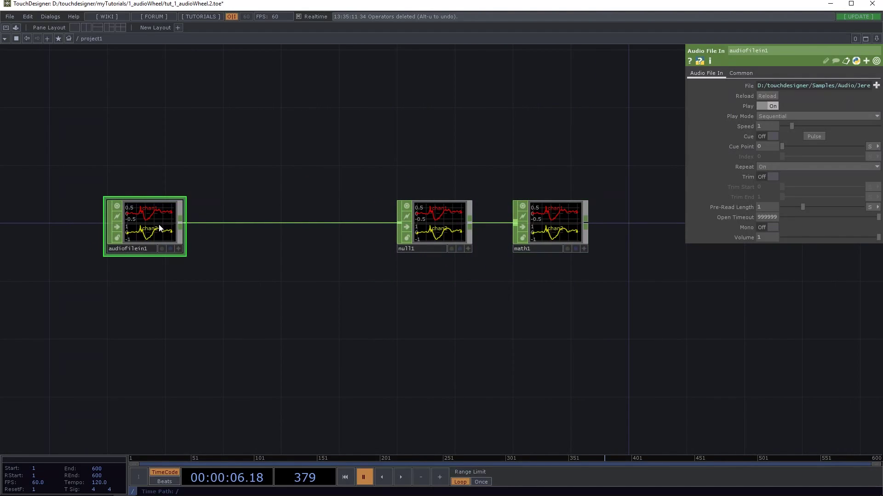
click(772, 228)
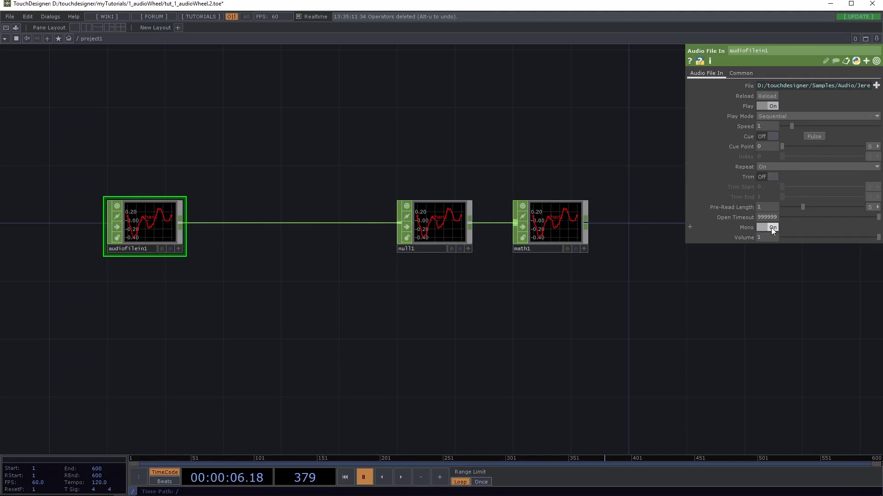
click(770, 227)
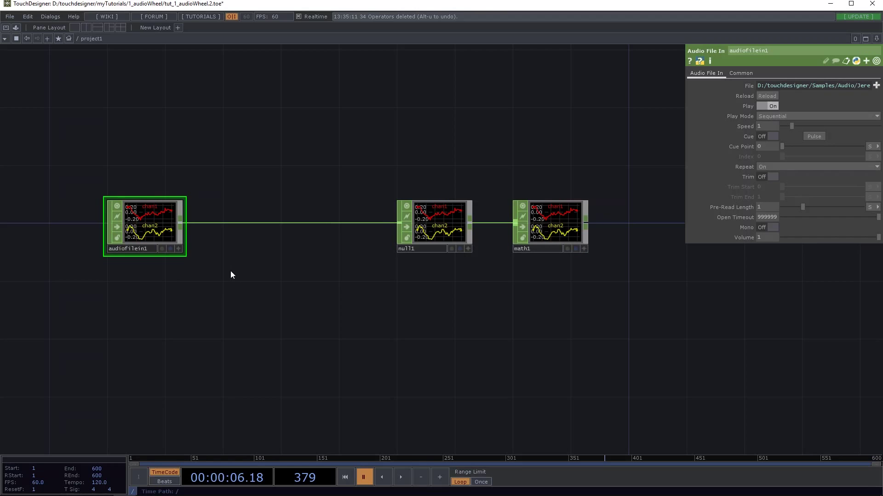
Set math1's Combine Channels to Add and play briefly to check the output.
drag(368, 302, 169, 309)
click(352, 214)
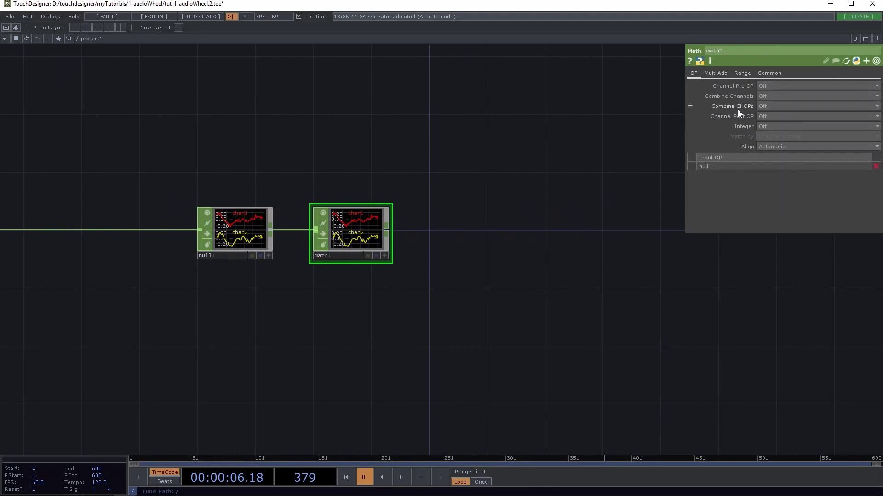
click(763, 98)
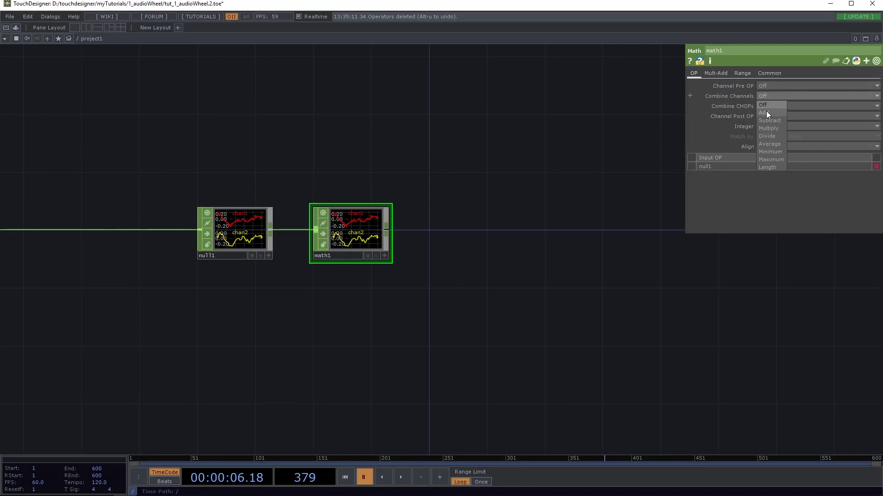
click(766, 112)
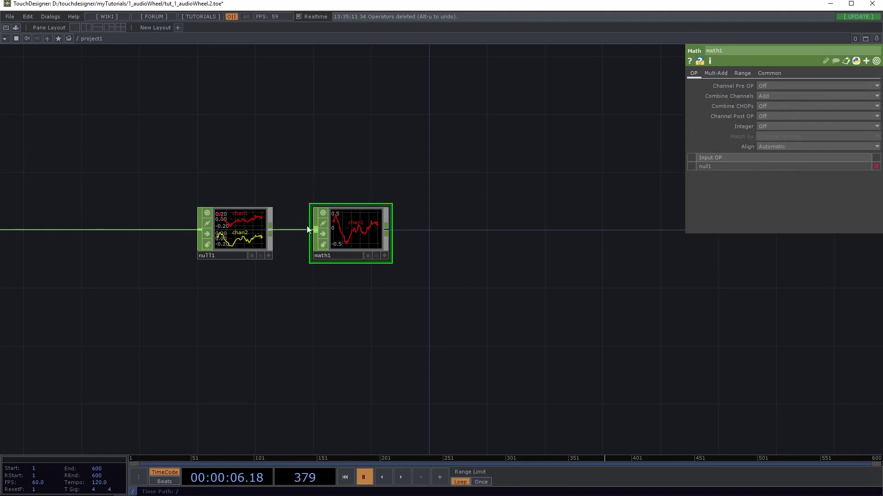
drag(354, 197, 233, 197)
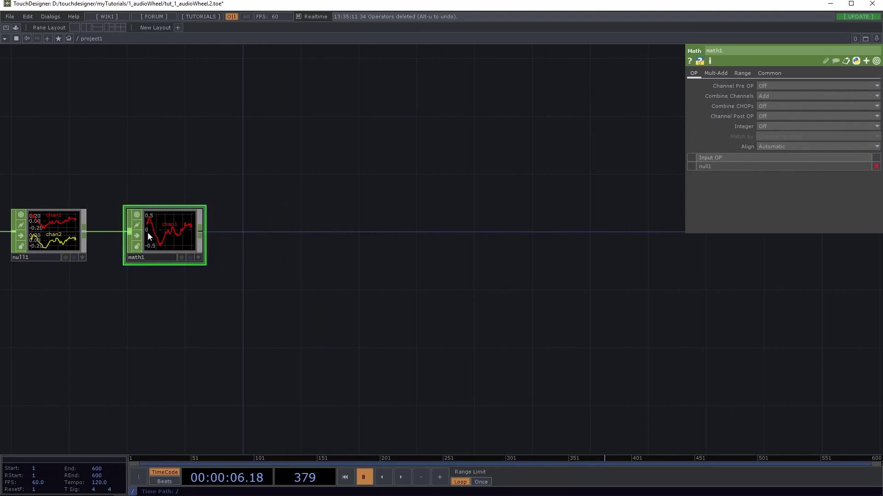
key(space)
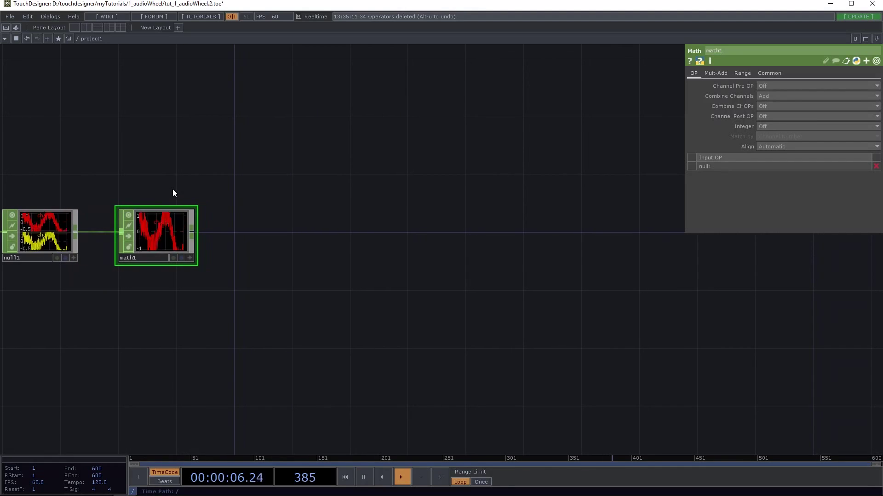
key(space)
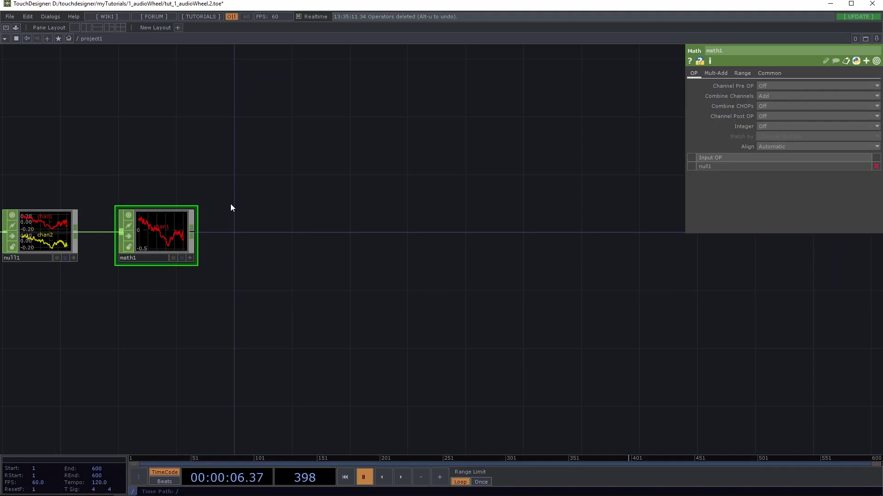
Add envelope1 after math1 with Envelope Width 10.
right_click(192, 229)
text(enve)
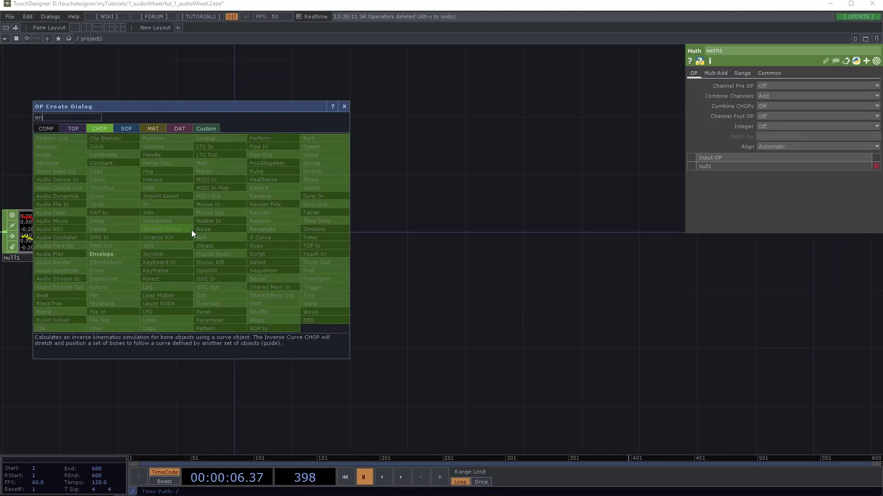
click(122, 252)
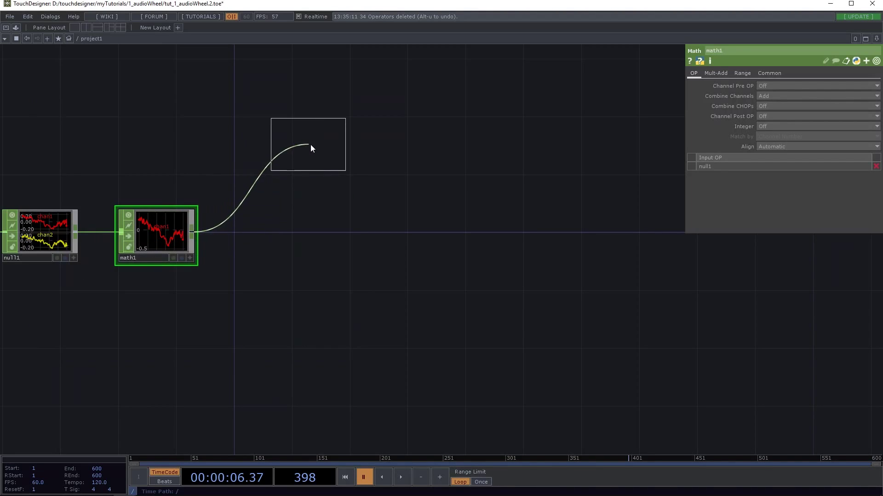
click(323, 152)
drag(315, 208, 244, 212)
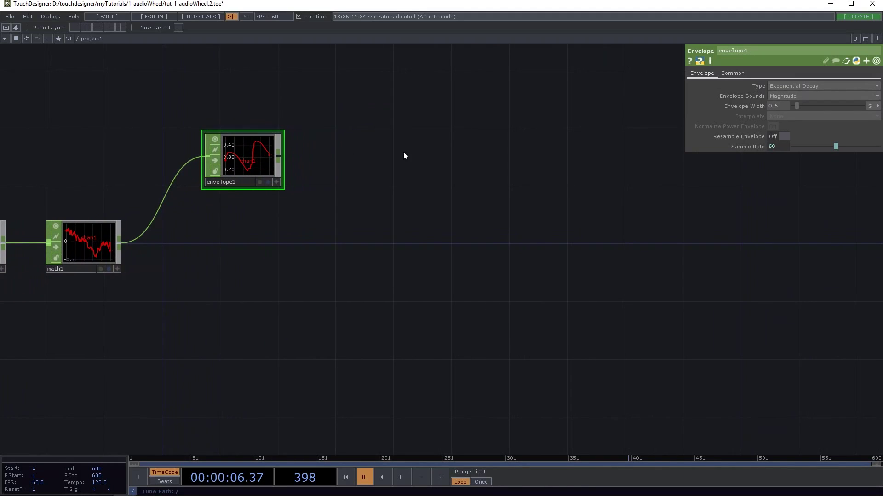
drag(801, 104, 827, 106)
drag(400, 165, 423, 164)
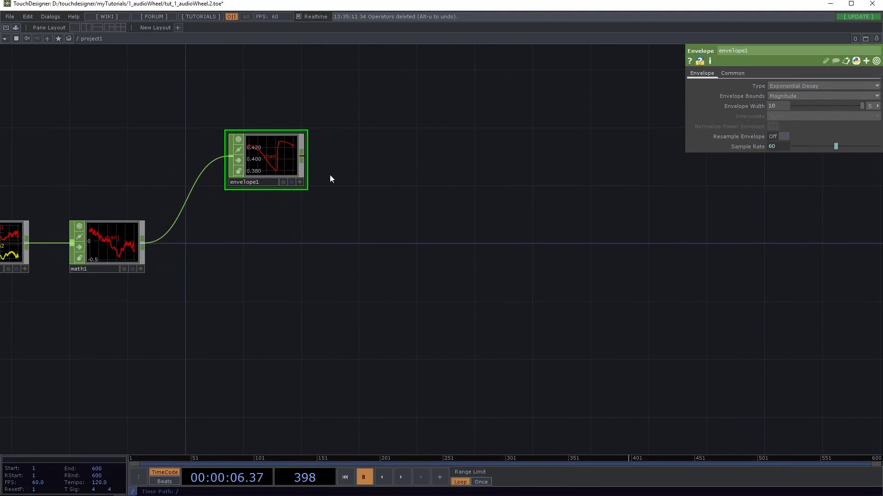
Add math2 after math1 and wire envelope1 in as its second input.
right_click(142, 242)
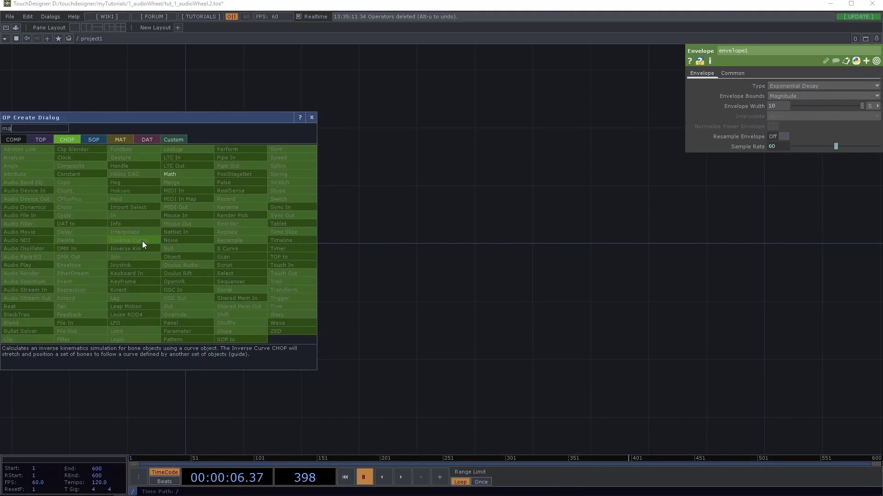
click(189, 174)
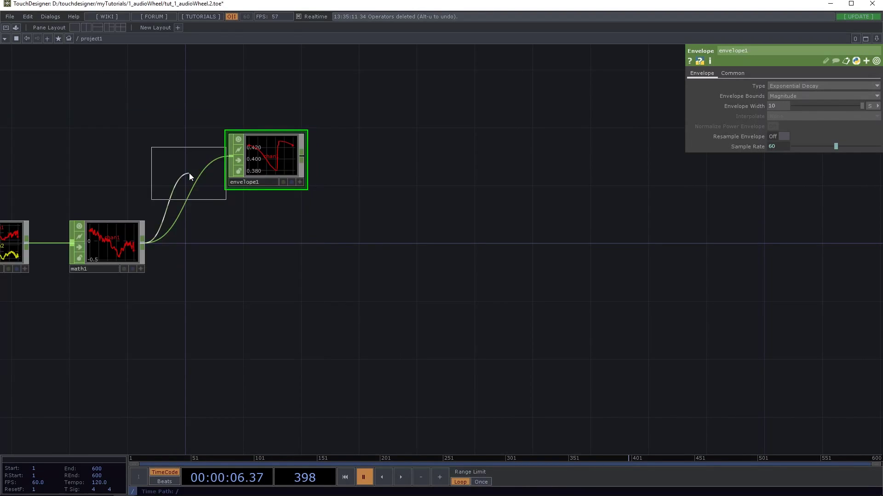
click(419, 243)
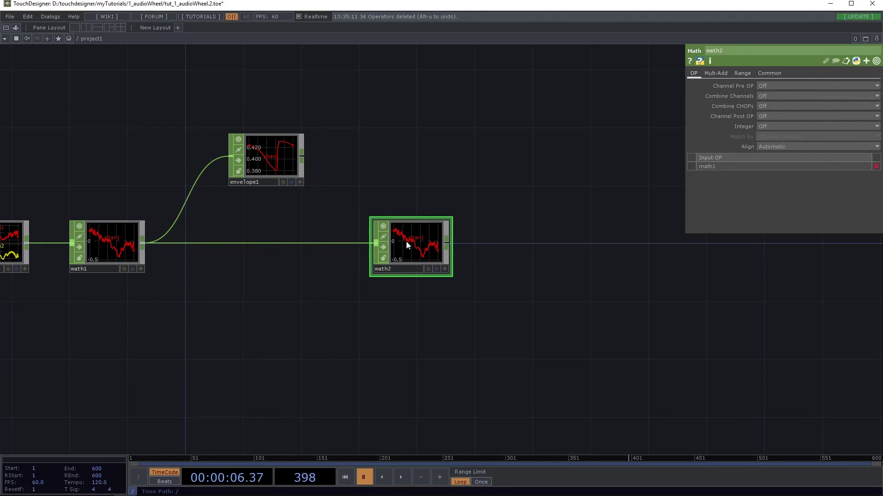
drag(347, 193, 451, 195)
click(389, 168)
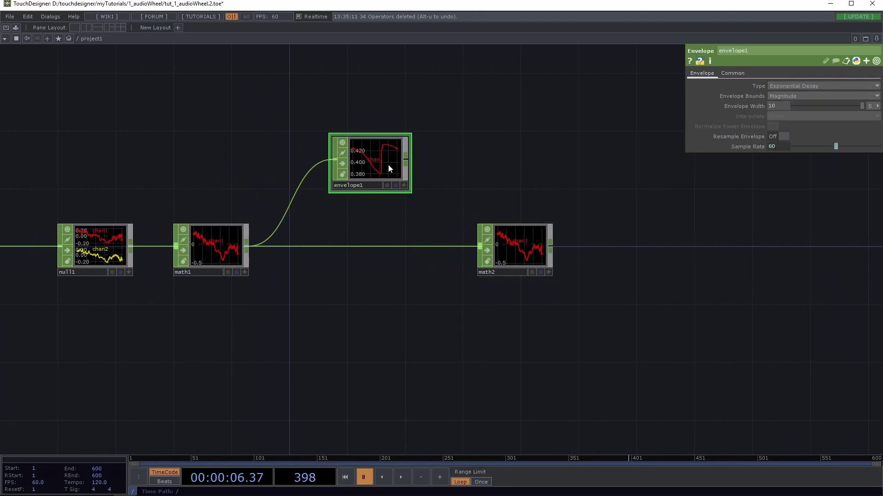
drag(405, 161, 374, 268)
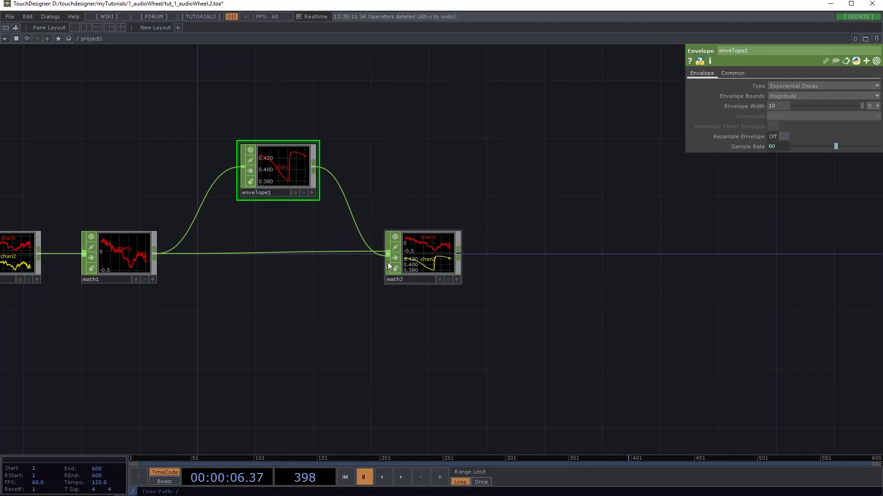
Set math2's Combine CHOPs to Divide and resume playback.
click(419, 260)
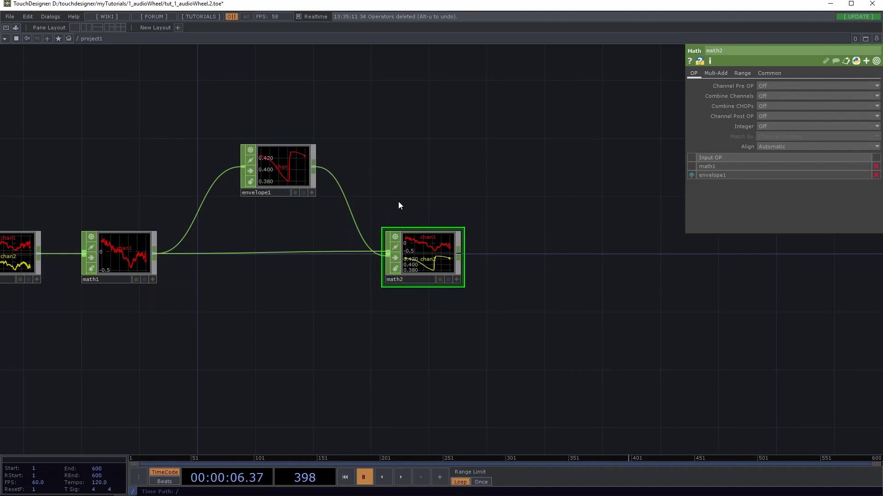
drag(399, 205, 343, 198)
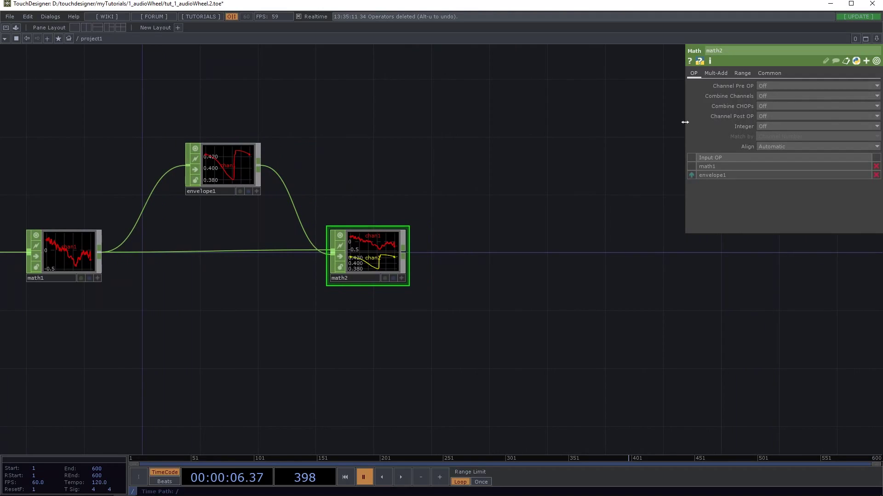
click(764, 108)
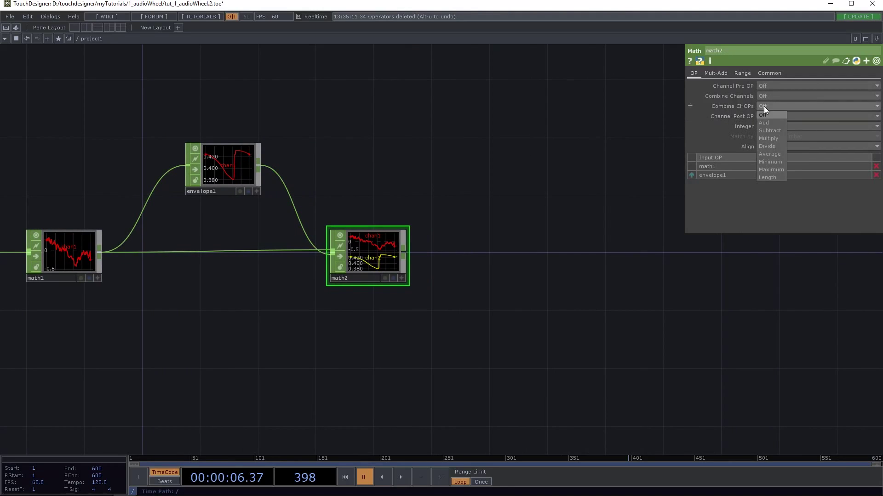
click(771, 147)
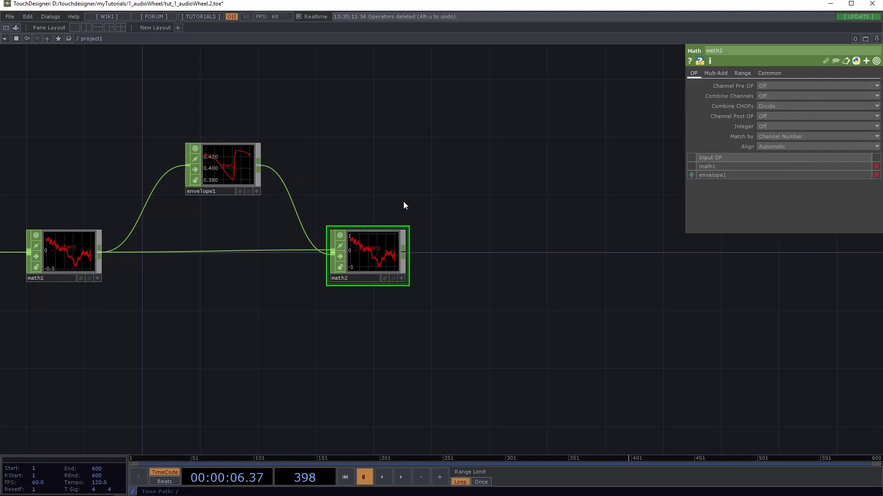
key(space)
Review the chain from audiofilein1 to math2, nudging math2 slightly right.
drag(419, 203, 602, 209)
scroll(298, 297, down, 3)
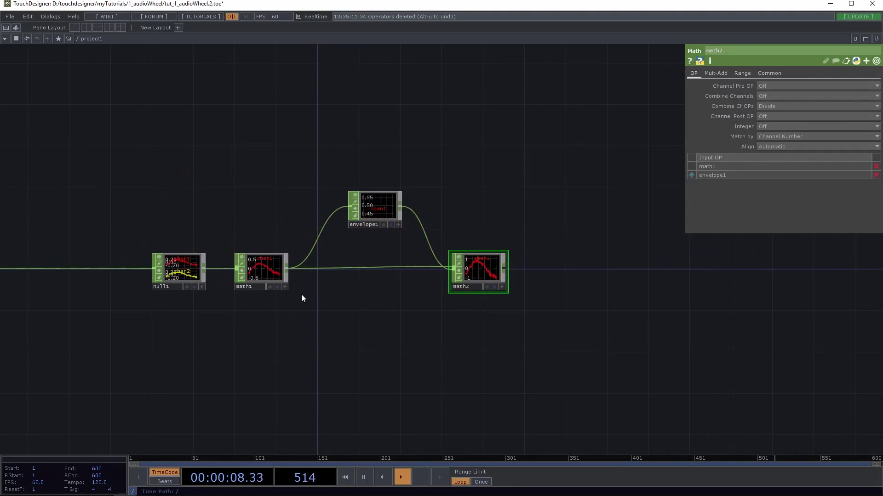
drag(302, 294, 357, 290)
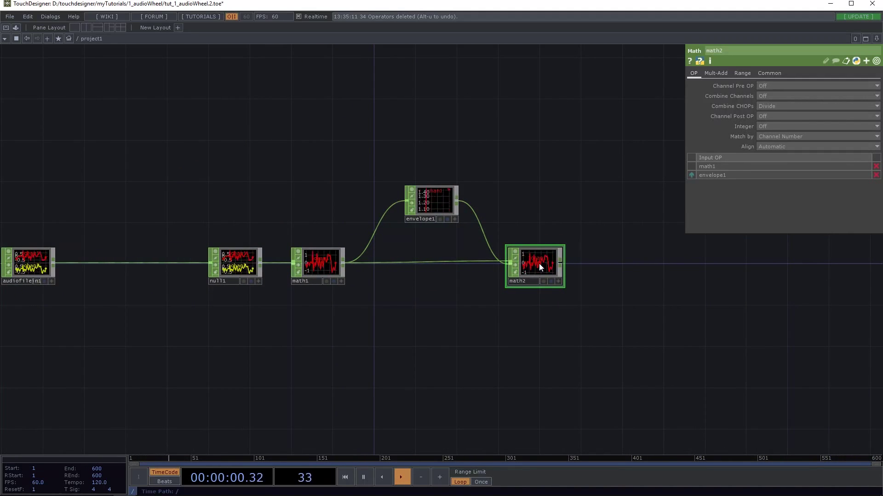
drag(524, 244, 581, 242)
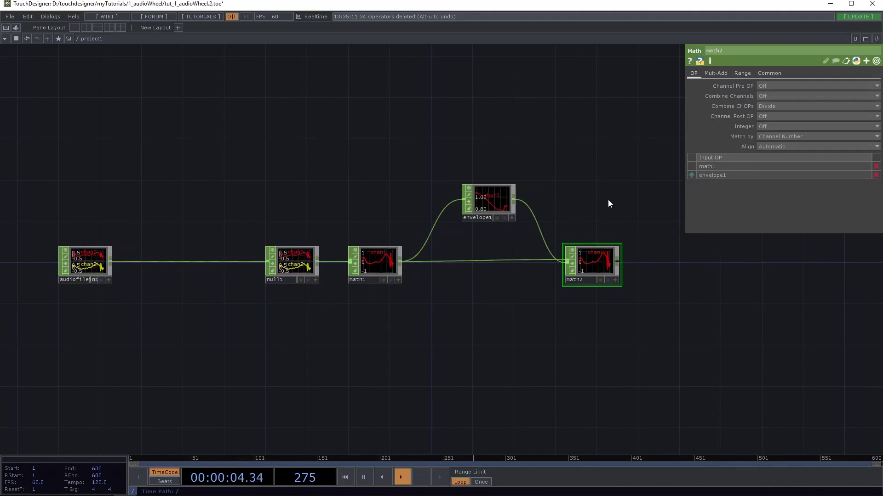
drag(582, 248, 593, 247)
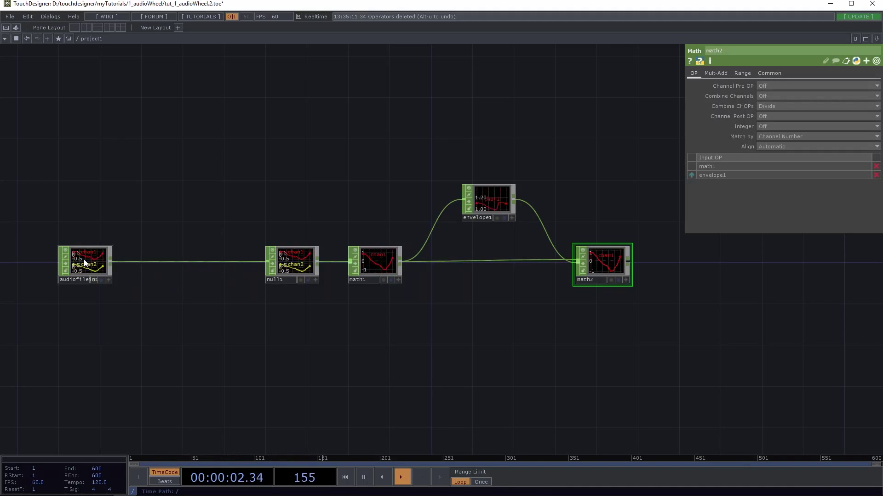
drag(262, 207, 89, 181)
middle_drag(283, 223, 296, 213)
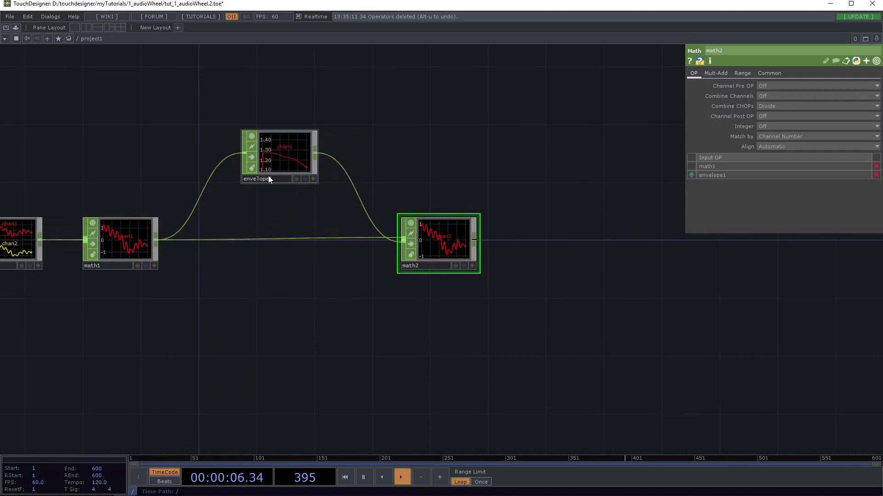
drag(352, 195, 241, 183)
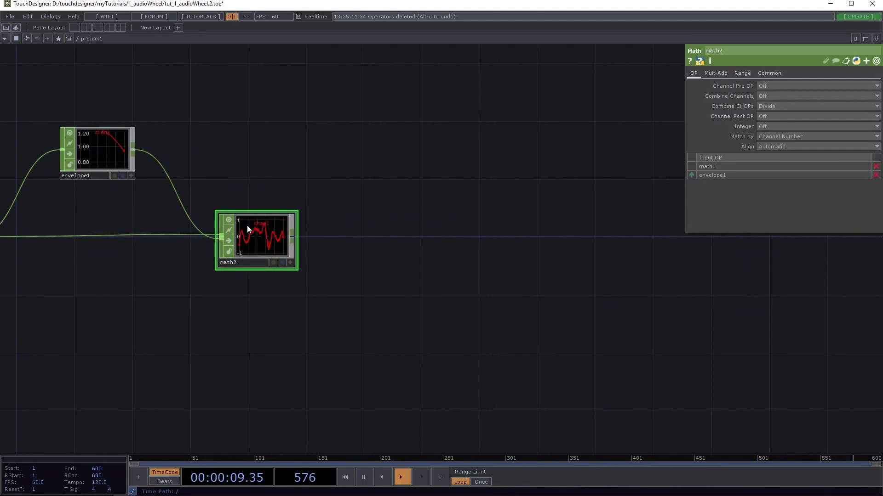
scroll(285, 217, down, 2)
drag(291, 193, 256, 191)
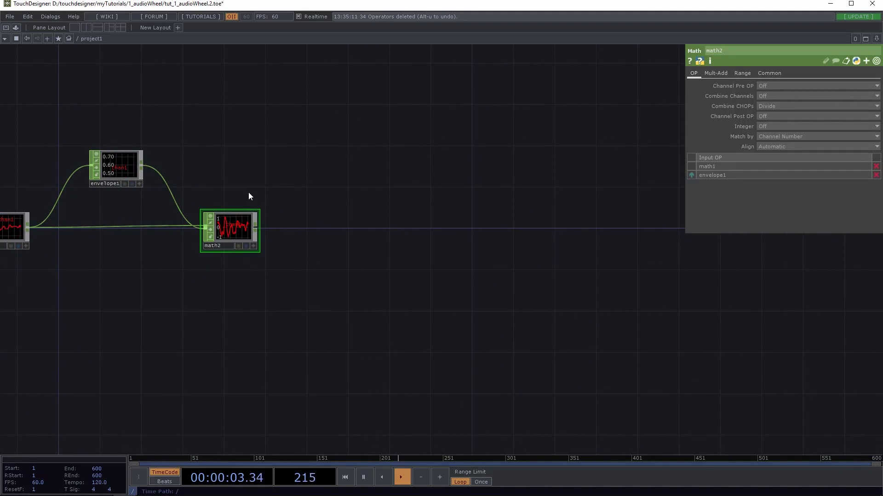
Add audiospect1 after math2 and set its FFT Size to 16384.
right_click(255, 228)
text(audi)
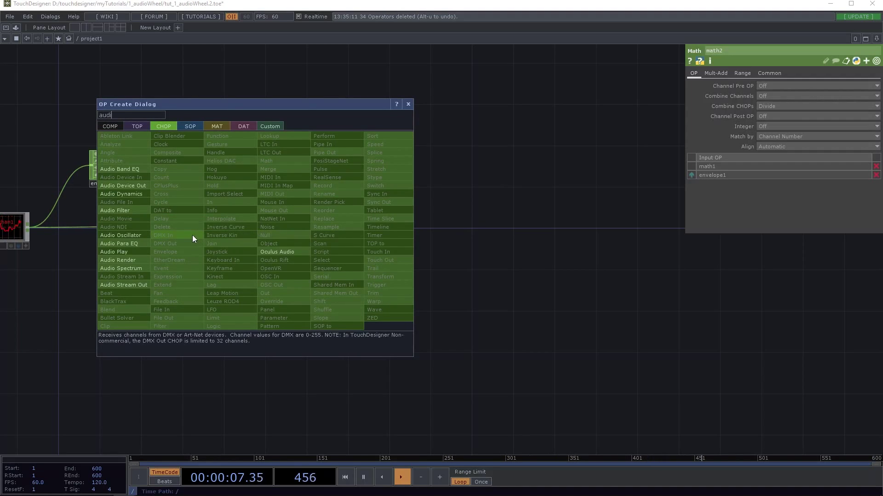
click(134, 266)
click(304, 239)
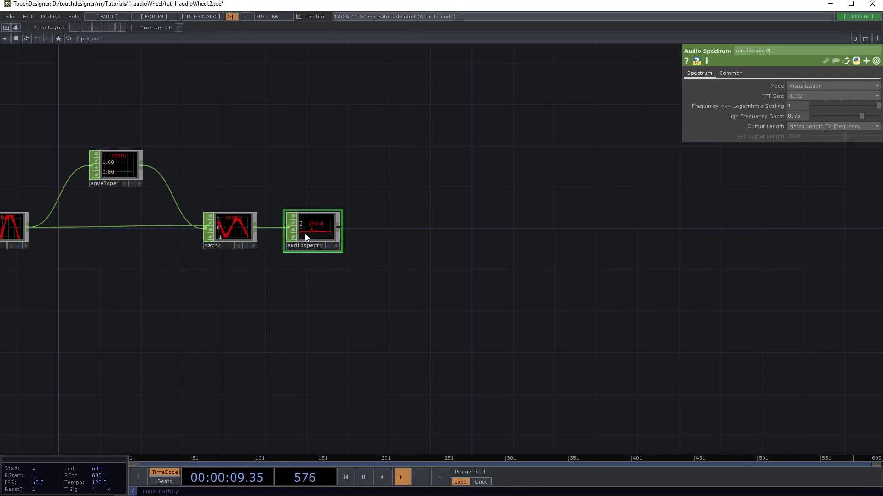
scroll(303, 235, up, 2)
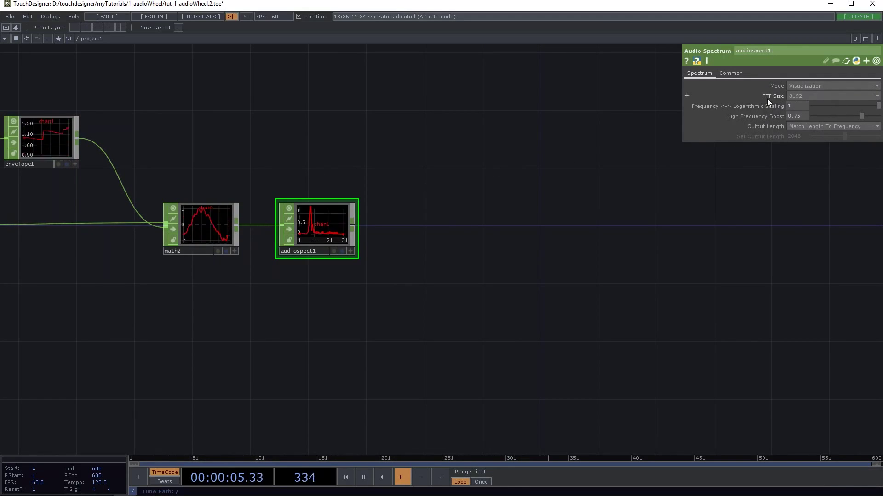
click(812, 98)
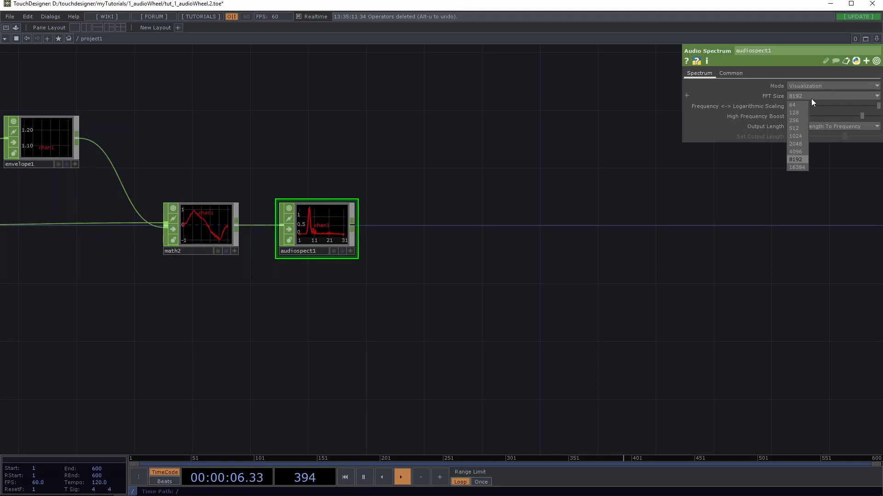
click(799, 167)
middle_drag(365, 169, 252, 164)
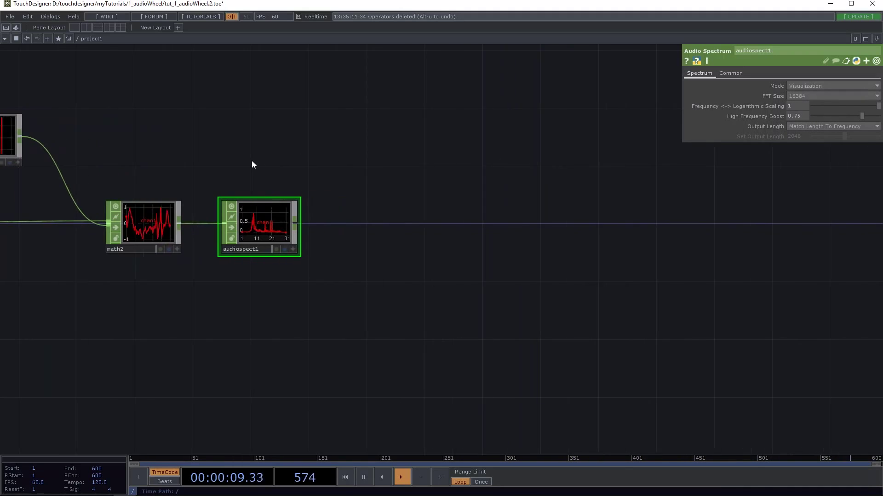
Add rename1 after audiospect1, renaming the channel * to spectr.
right_click(239, 221)
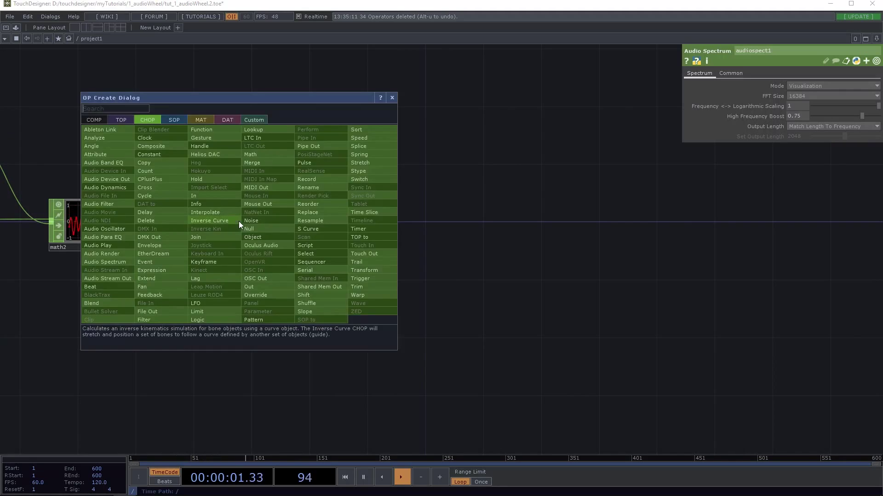
text(re)
click(316, 186)
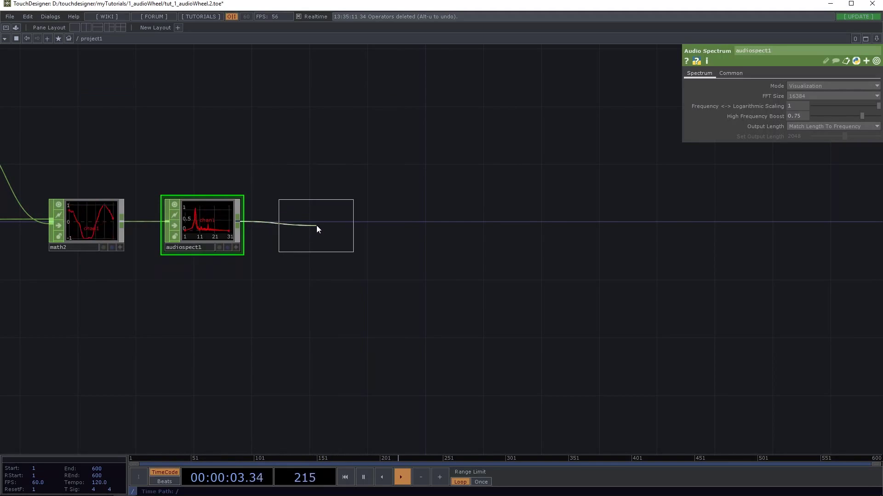
click(317, 225)
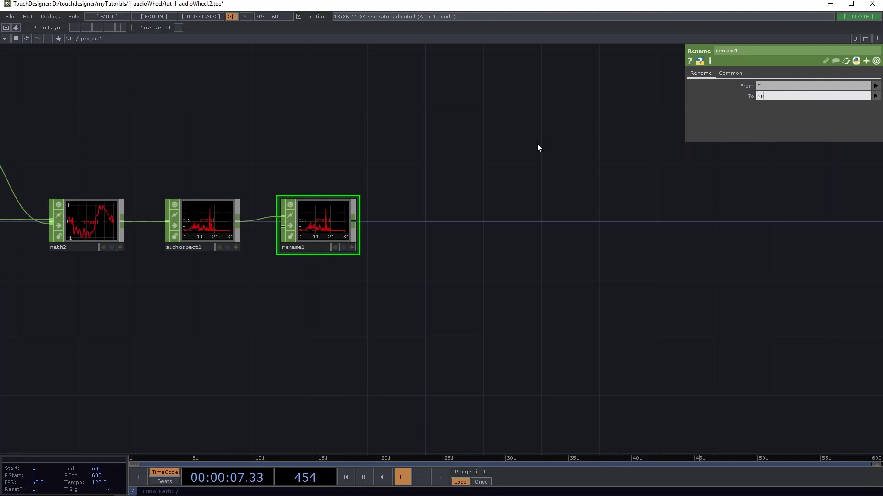
text(spectr)
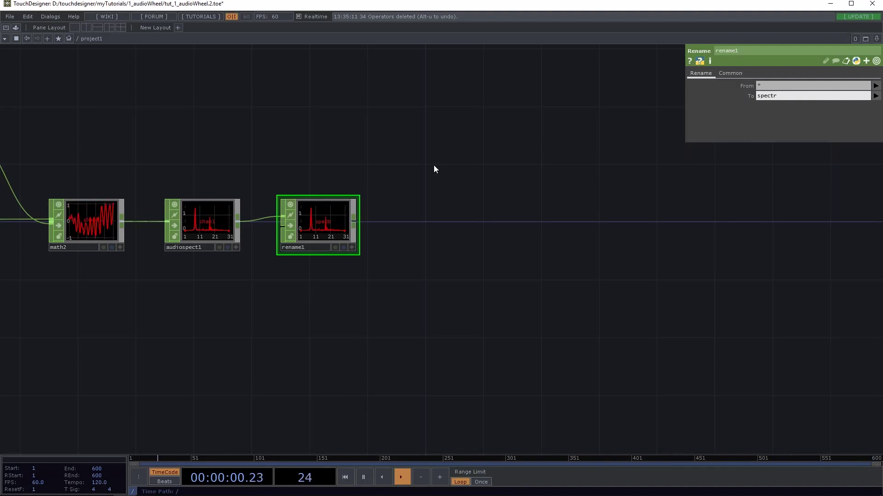
drag(434, 169, 255, 153)
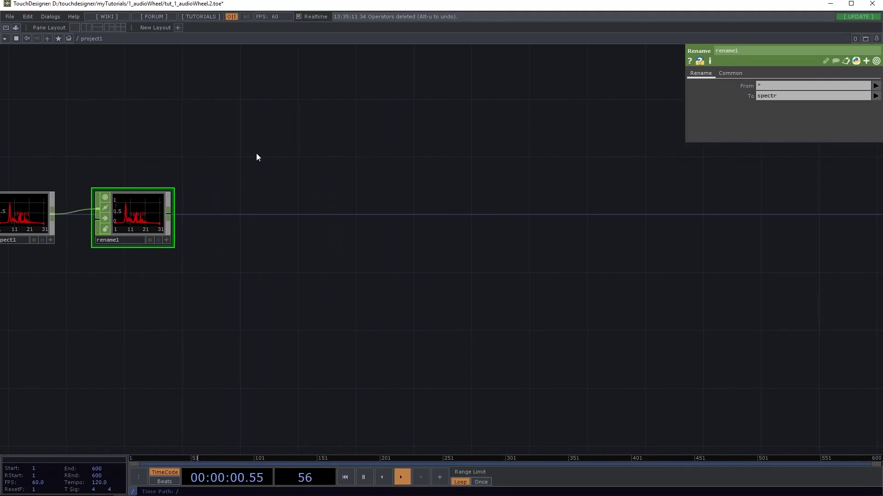
Add resample1 after rename1 with Time Slice off and Method New Rate, New Interval.
right_click(169, 213)
text(res)
key(Return)
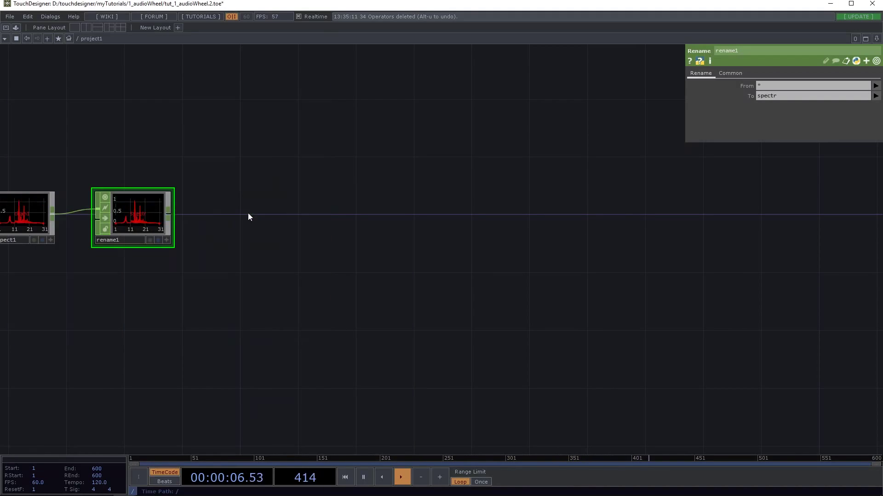
drag(248, 218, 286, 224)
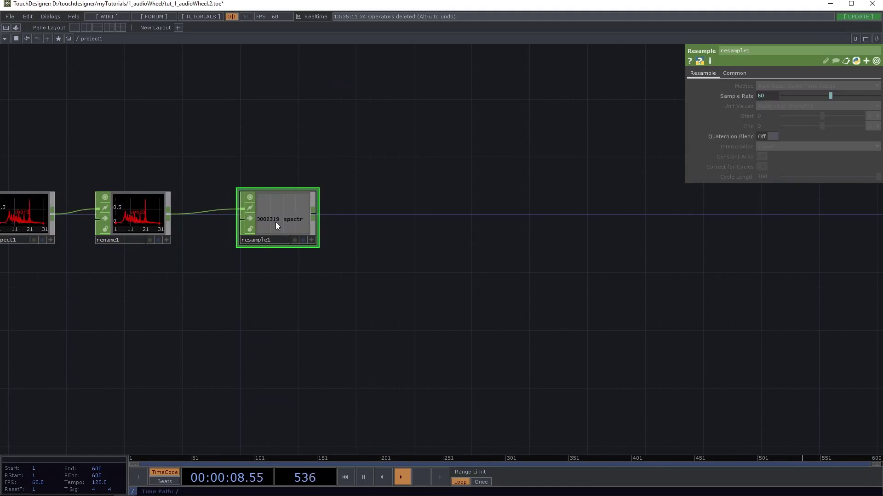
click(734, 73)
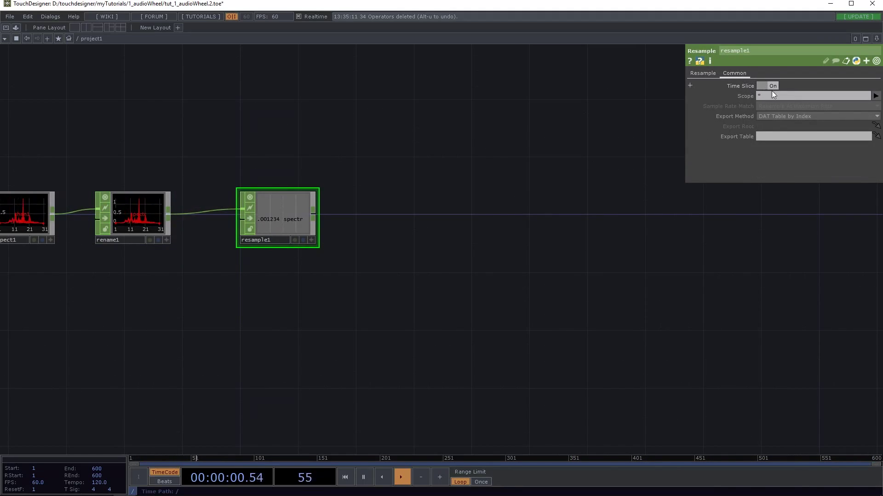
click(764, 85)
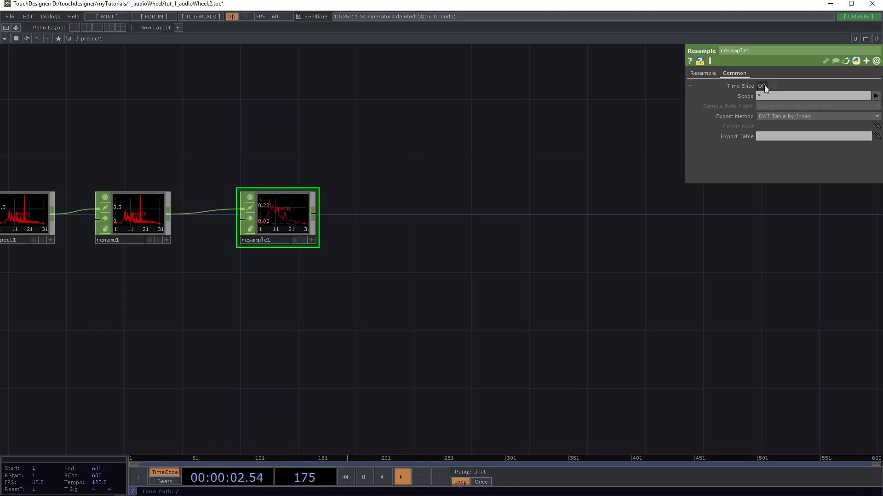
click(706, 73)
click(767, 85)
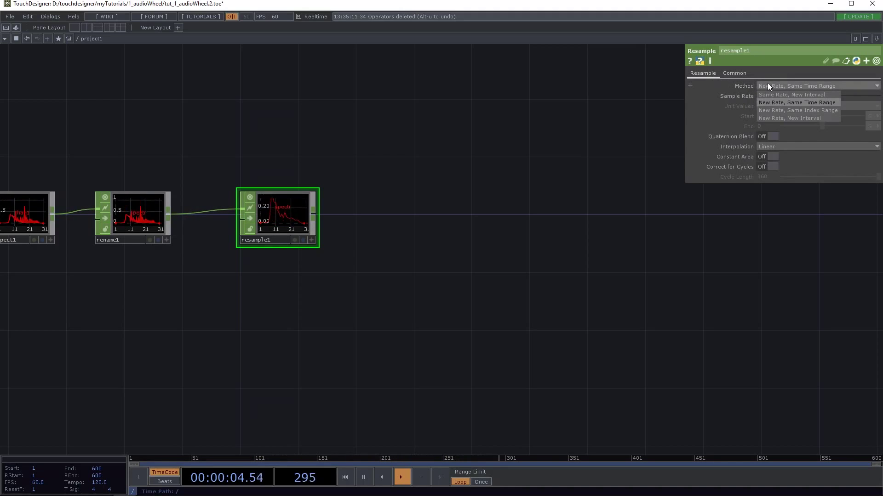
click(789, 117)
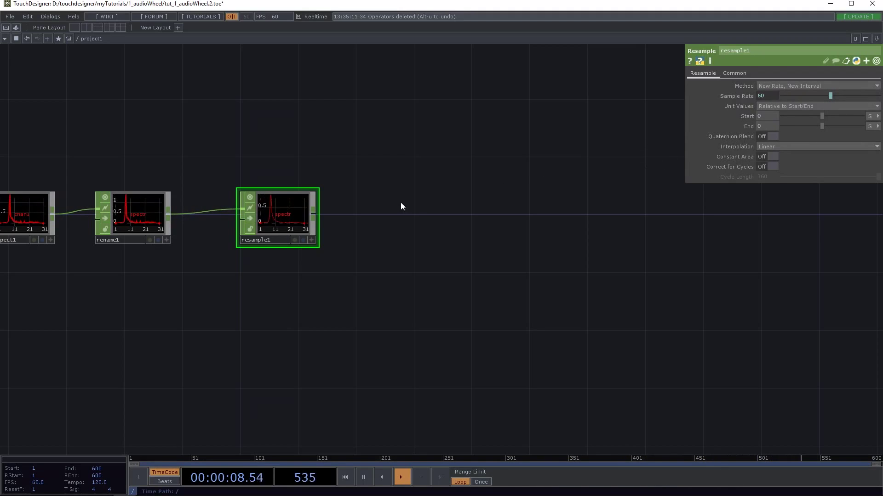
Add a Merge CHOP, merge1, right after resample1.
right_click(315, 214)
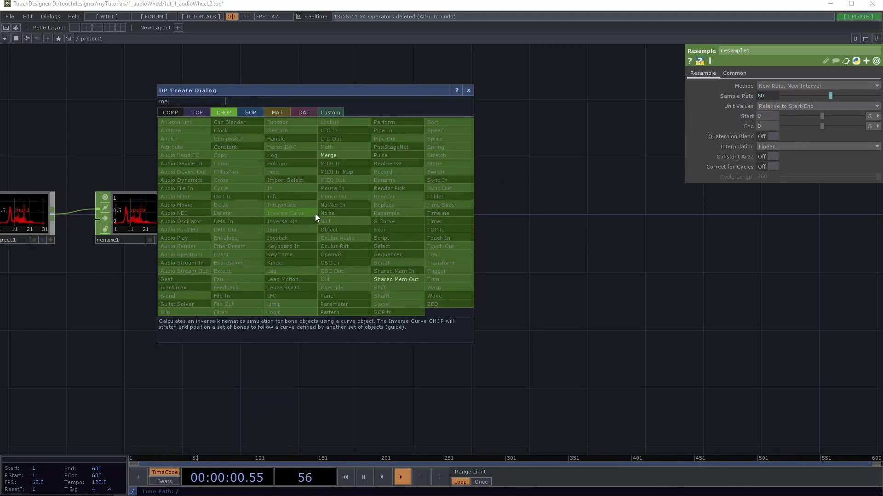
click(344, 154)
click(598, 224)
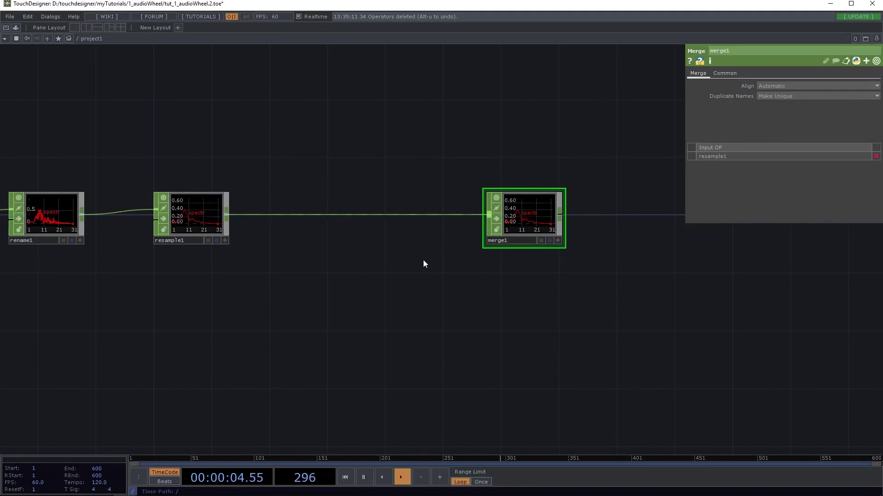
drag(534, 234, 490, 235)
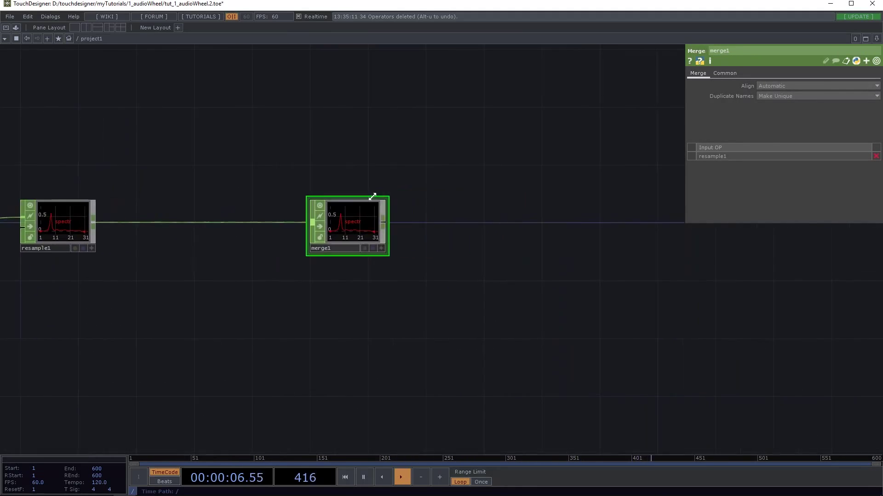
Add a Null CHOP after merge1 and name it instances.
right_click(311, 228)
text(nu)
key(Return)
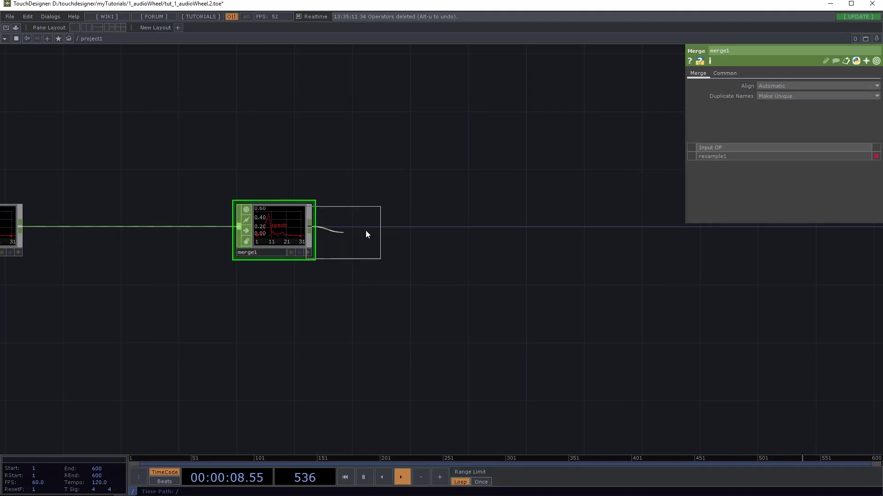
click(407, 228)
text(instances)
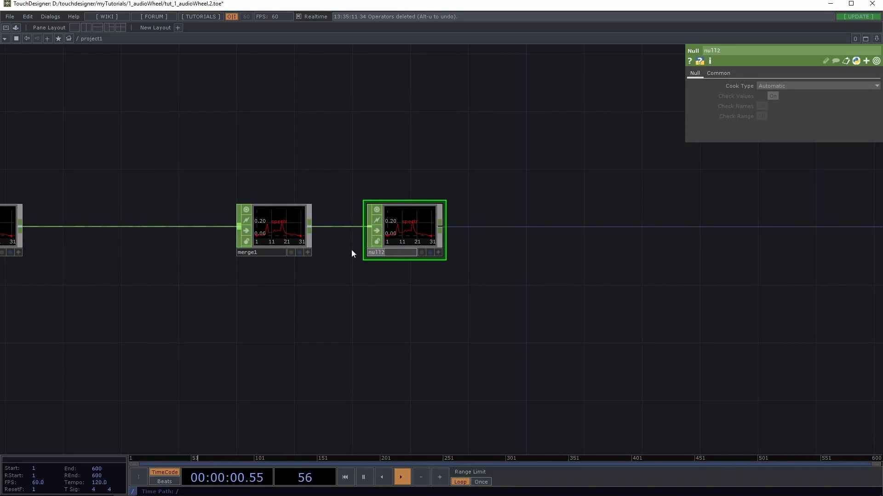
key(Return)
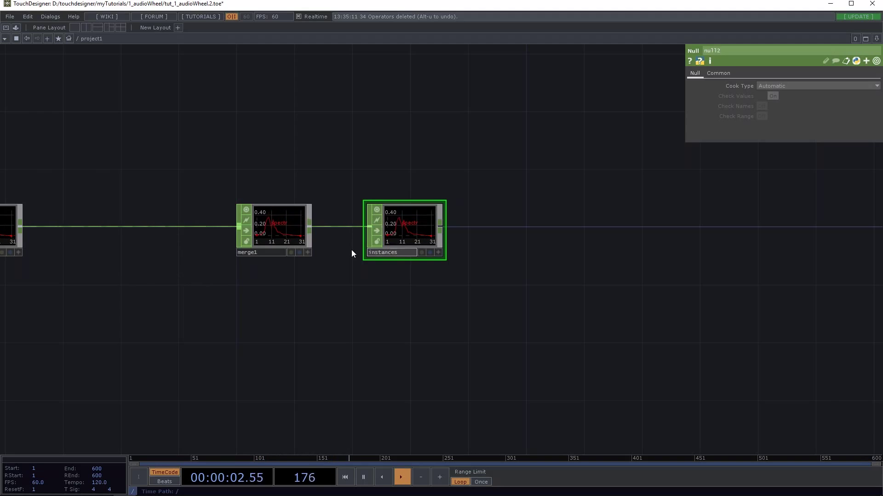
Pan and scroll the network to review the full chain up to instances.
scroll(357, 218, down, 1)
scroll(356, 217, down, 2)
drag(299, 182, 453, 192)
drag(380, 180, 519, 177)
scroll(506, 175, right, 3)
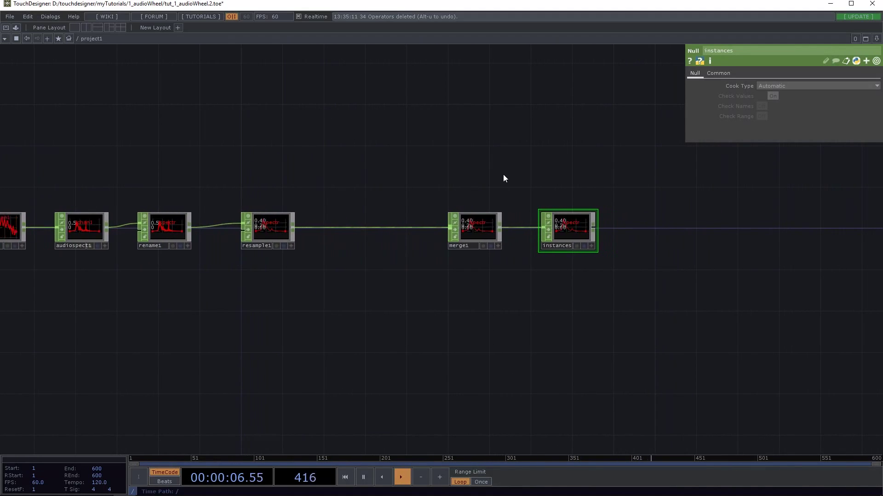
scroll(520, 173, right, 3)
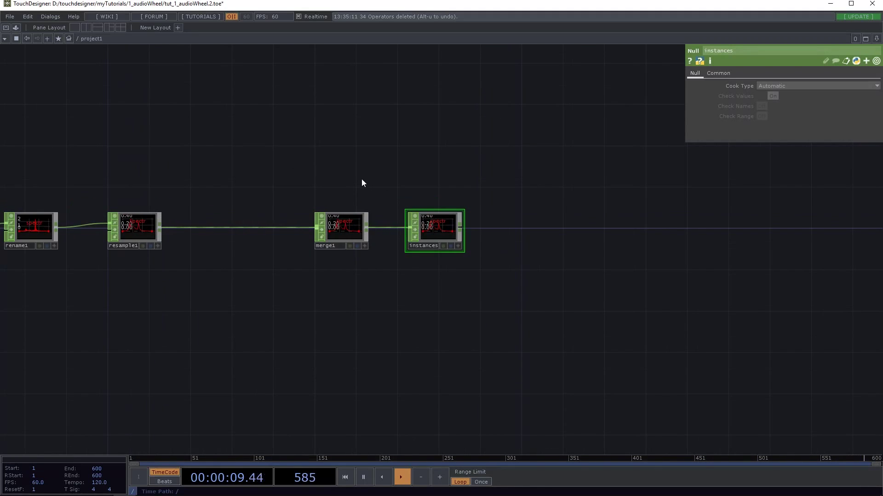
scroll(335, 155, down, 3)
scroll(334, 154, up, 3)
drag(325, 154, 423, 175)
scroll(423, 178, left, 3)
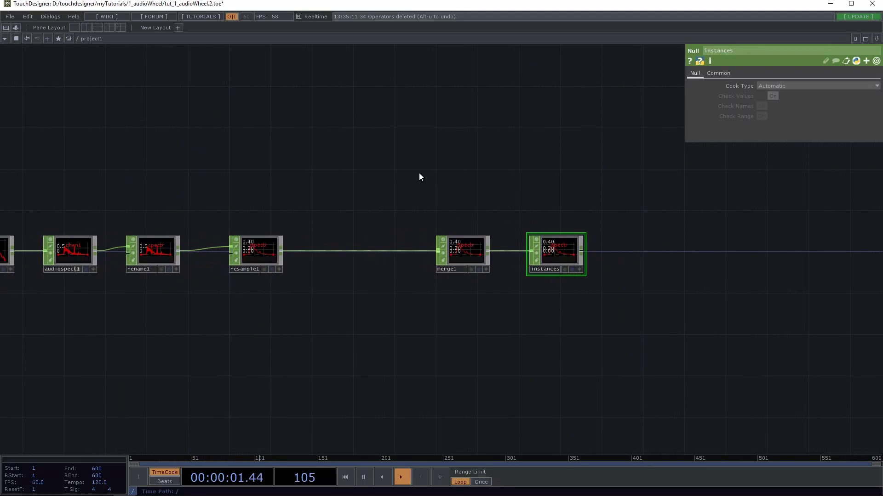
scroll(437, 157, left, 5)
scroll(437, 158, down, 3)
scroll(407, 145, down, 2)
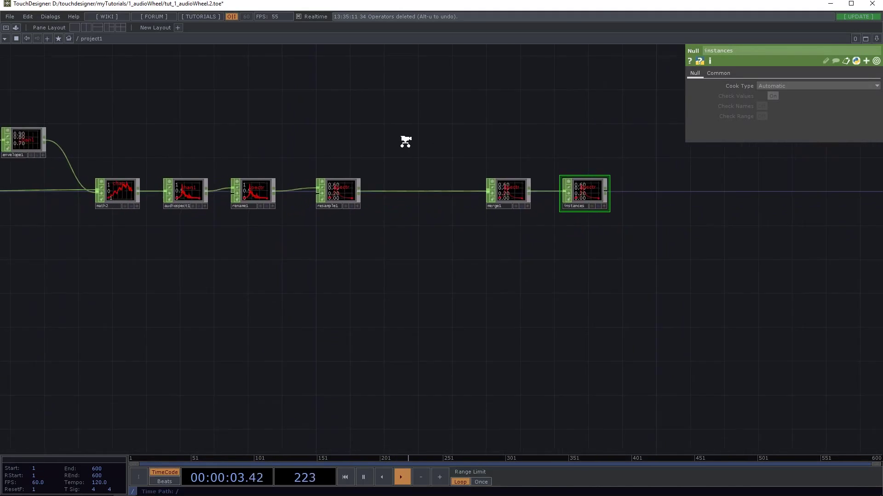
scroll(489, 140, left, 6)
scroll(503, 141, left, 5)
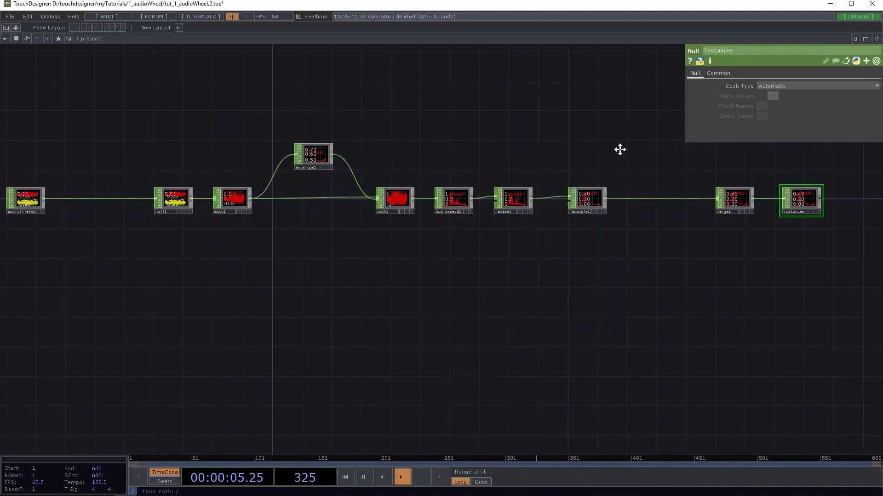
scroll(660, 167, right, 8)
scroll(351, 134, down, 1)
scroll(351, 134, right, 3)
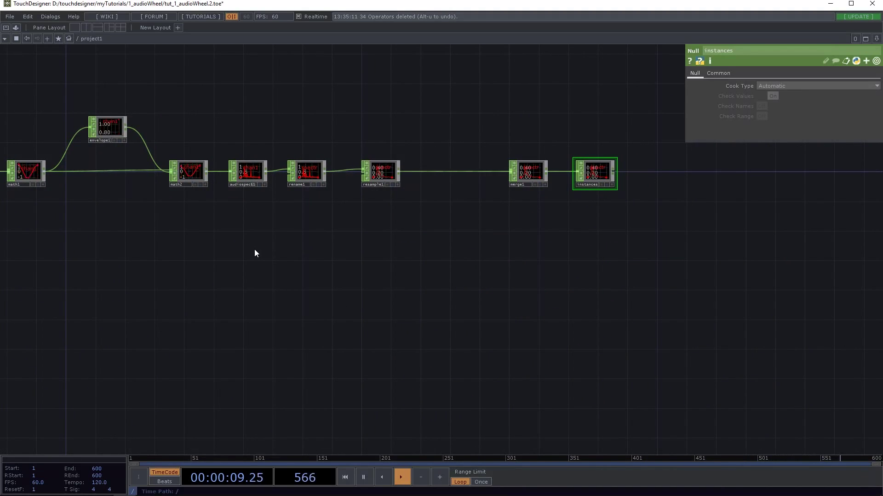
Add a Grid SOP, grid1, below the spectrum chain and set its width to 30.
key(Tab)
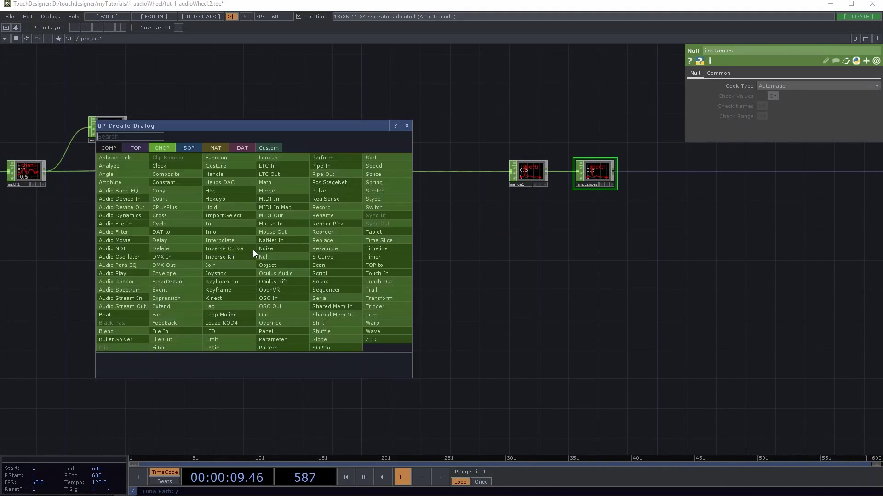
text(gr)
click(194, 148)
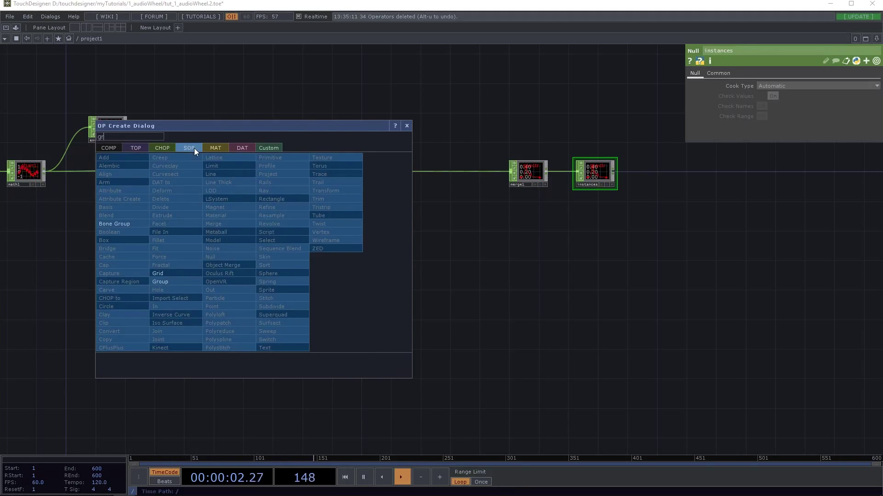
click(183, 272)
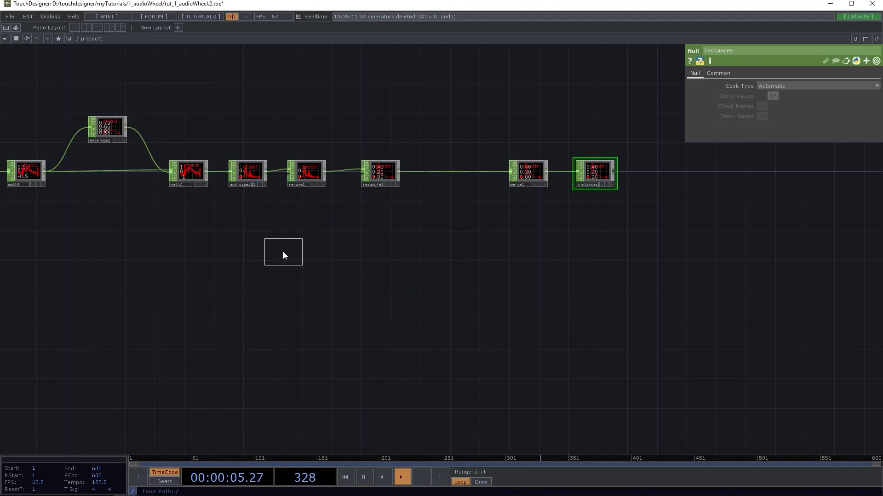
click(187, 241)
scroll(187, 240, up, 5)
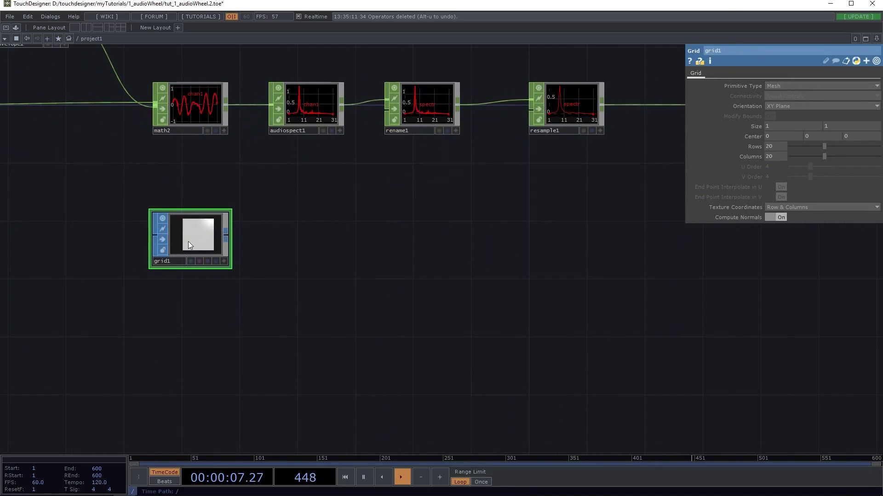
drag(298, 227, 470, 266)
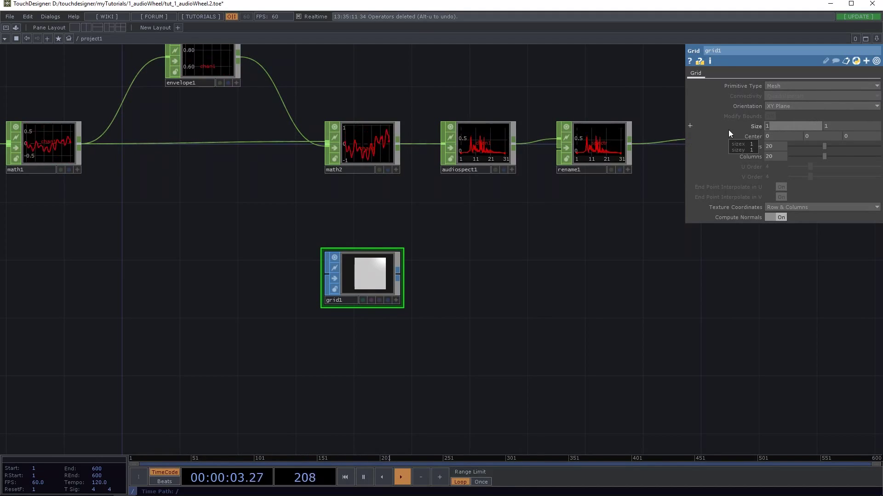
text(30)
key(Return)
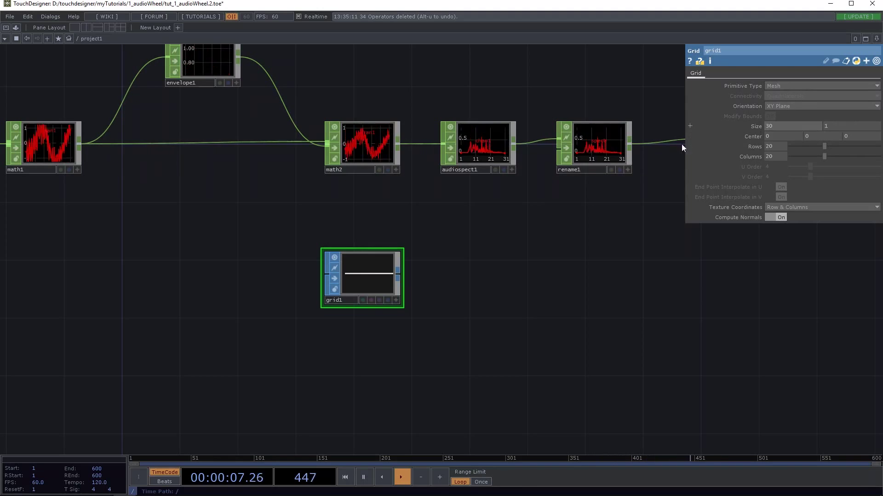
Set grid1 to 1 row and 250 columns.
drag(371, 230, 293, 228)
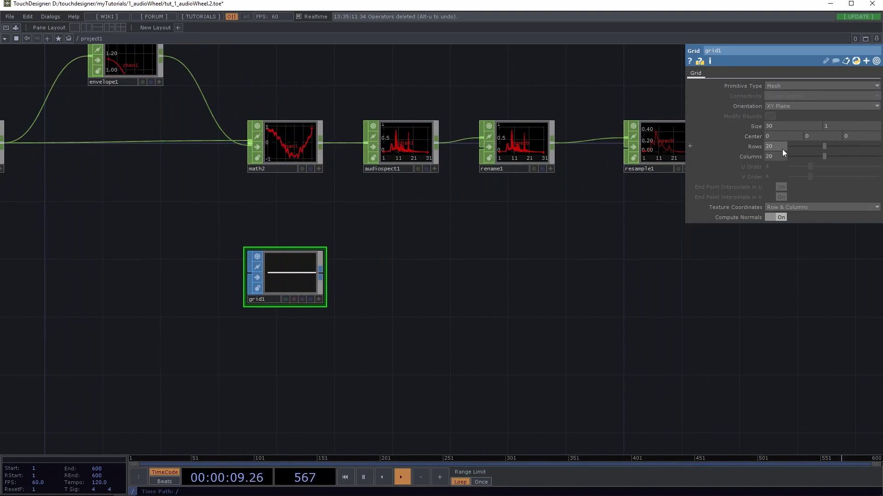
click(779, 147)
text(1)
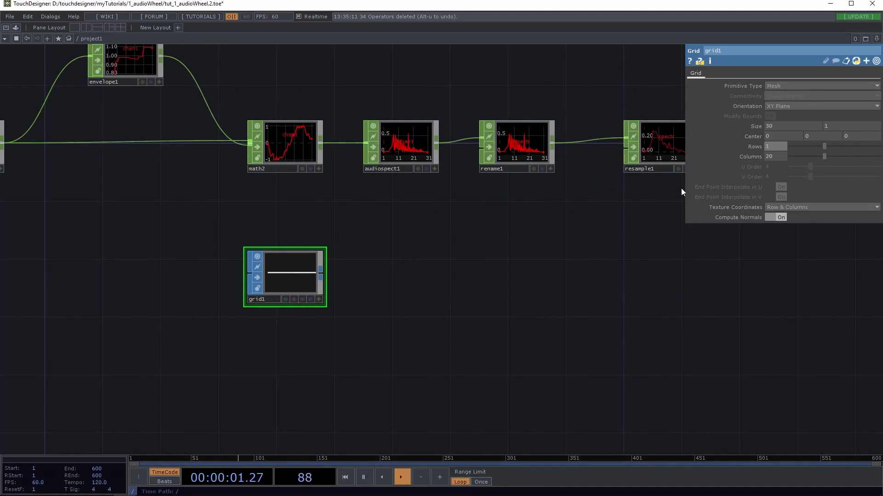
click(779, 157)
text(150)
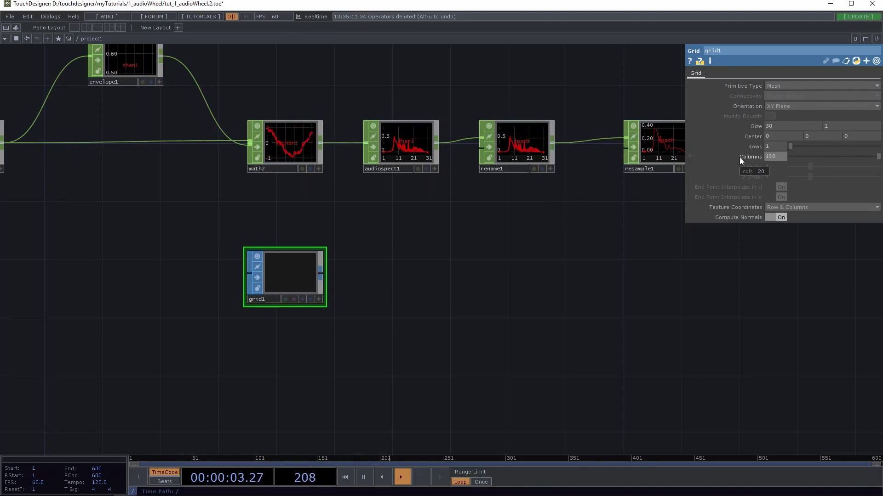
key(Return)
text(2)
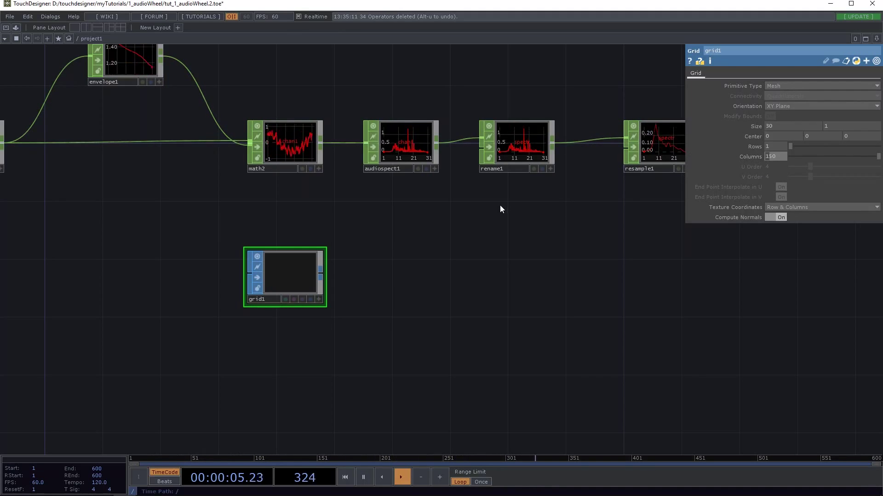
key(Return)
scroll(369, 270, up, 2)
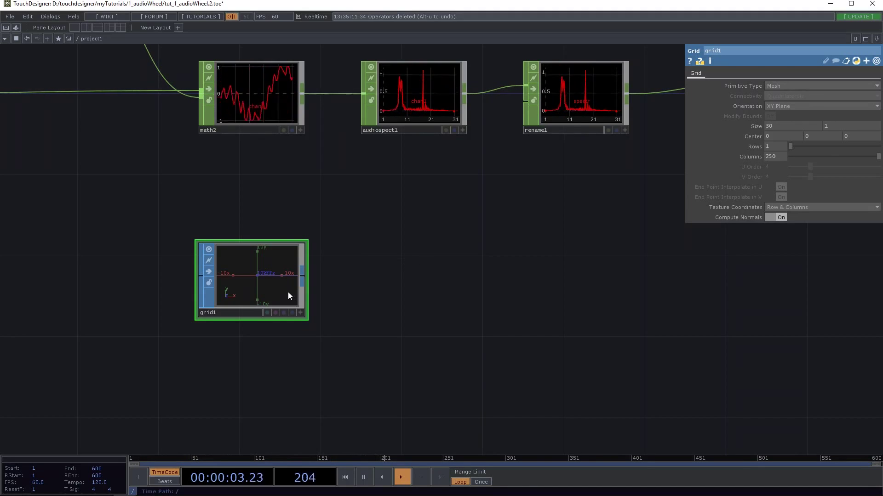
Add a null2 Null SOP wired after grid1.
scroll(289, 294, down, 2)
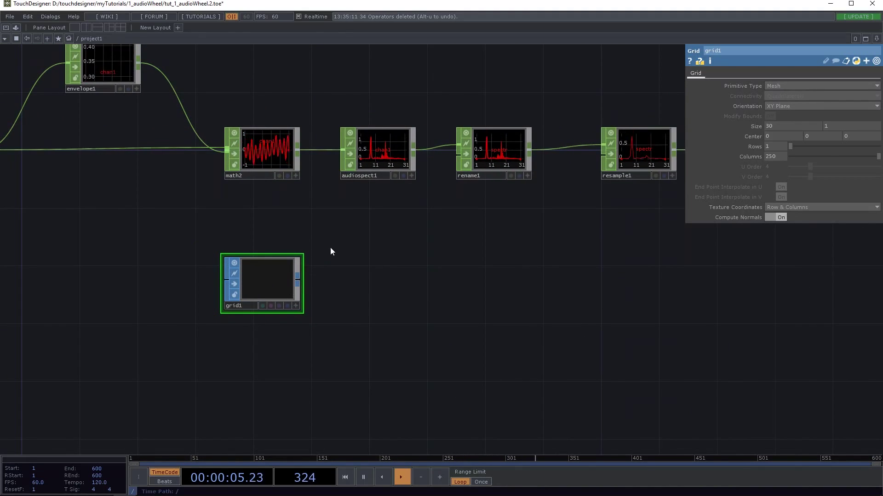
drag(341, 242, 241, 253)
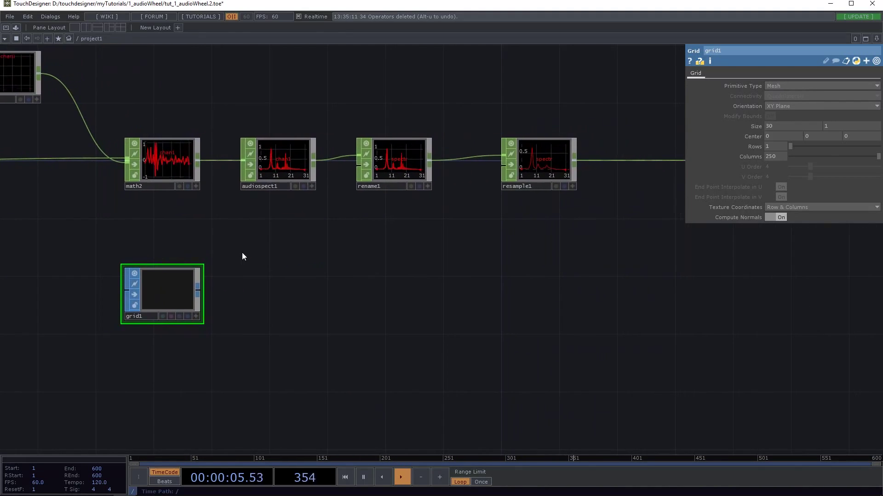
right_click(197, 288)
text(nu)
click(186, 294)
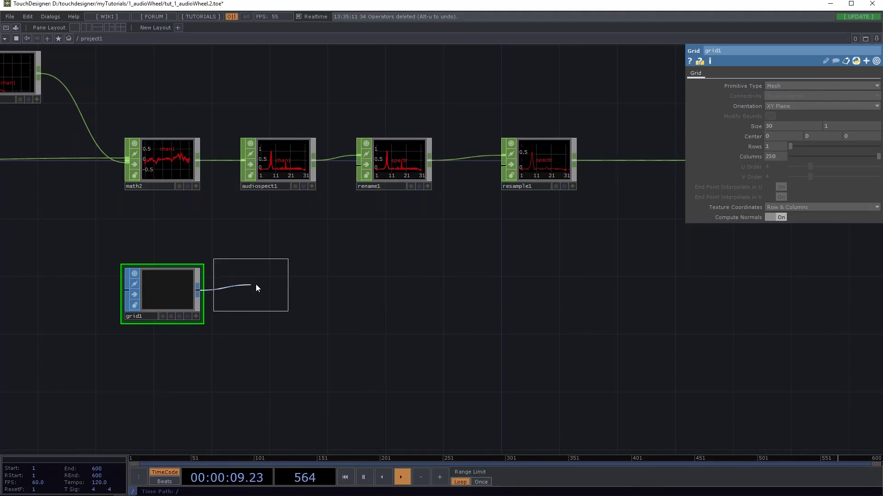
click(283, 289)
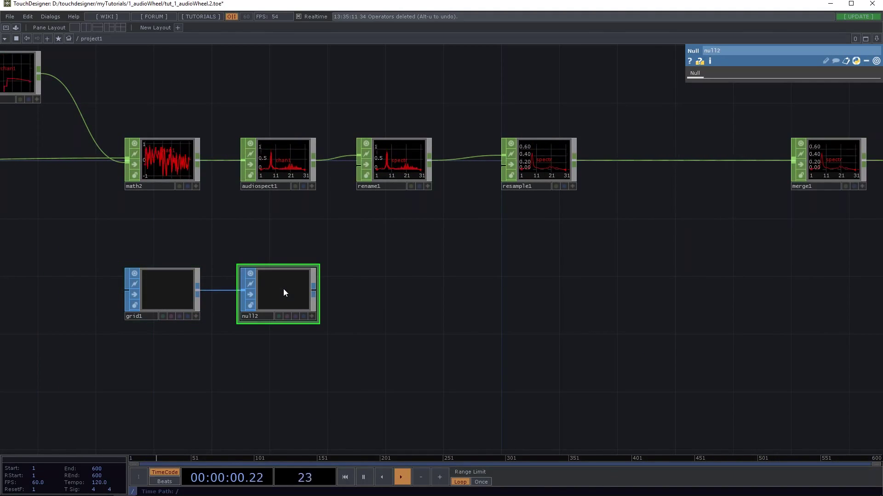
Add a sopto1 SOP to CHOP fed by null2, producing tx, ty, tz channels.
right_click(313, 288)
click(221, 186)
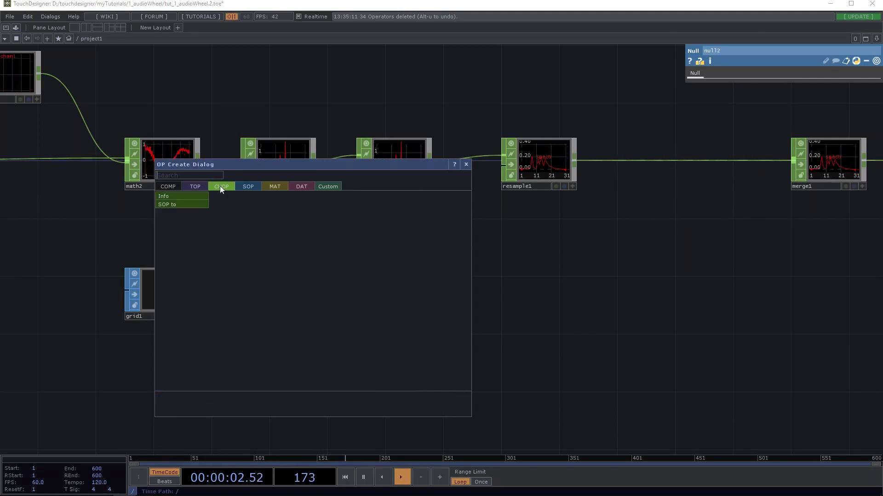
click(180, 206)
click(396, 294)
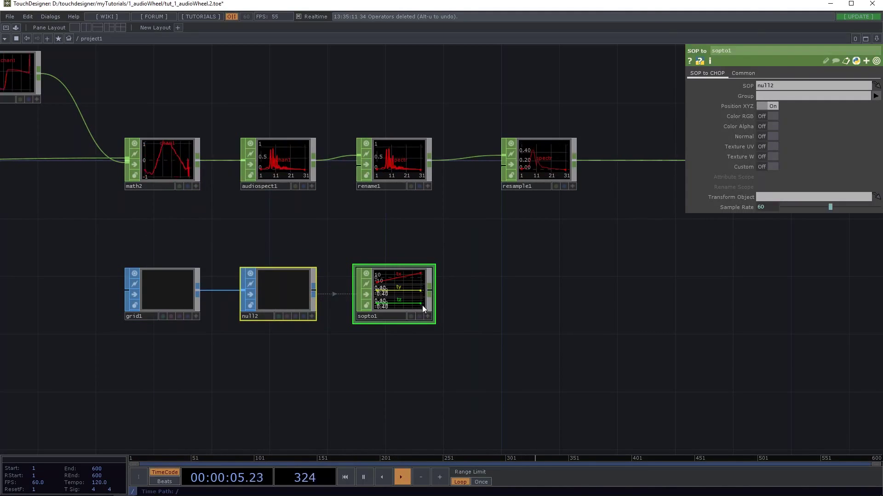
click(315, 334)
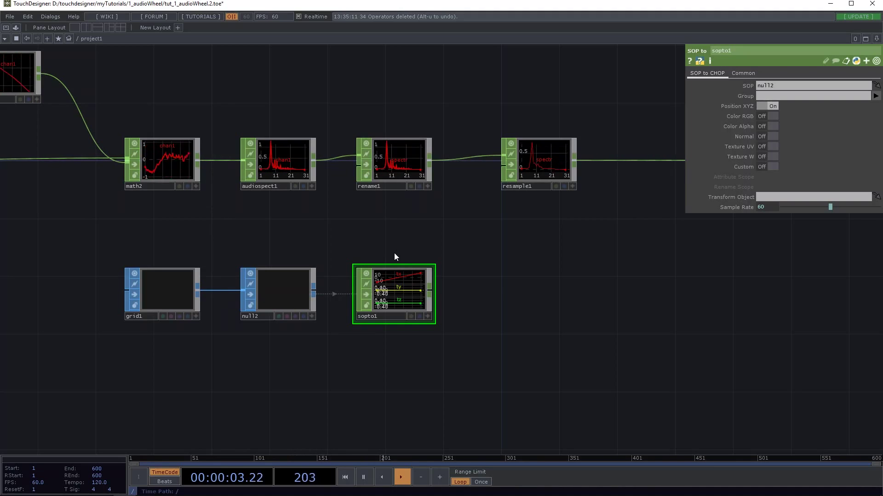
drag(394, 253, 313, 239)
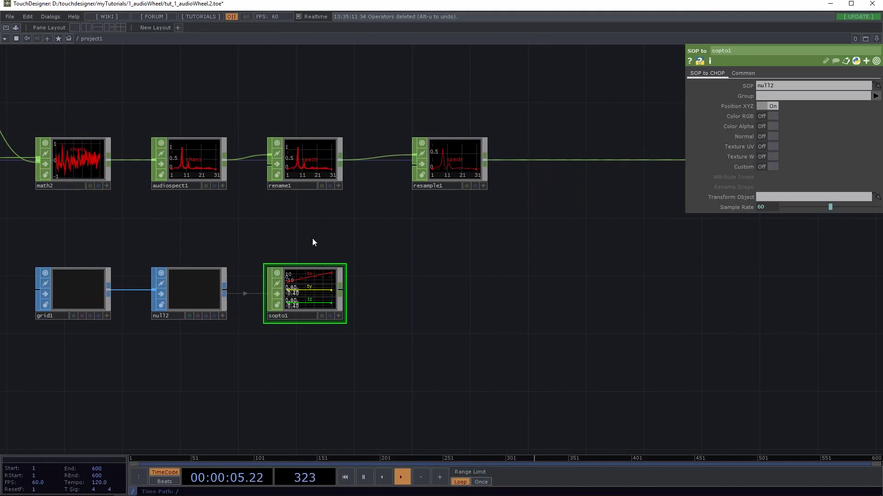
drag(378, 236, 295, 235)
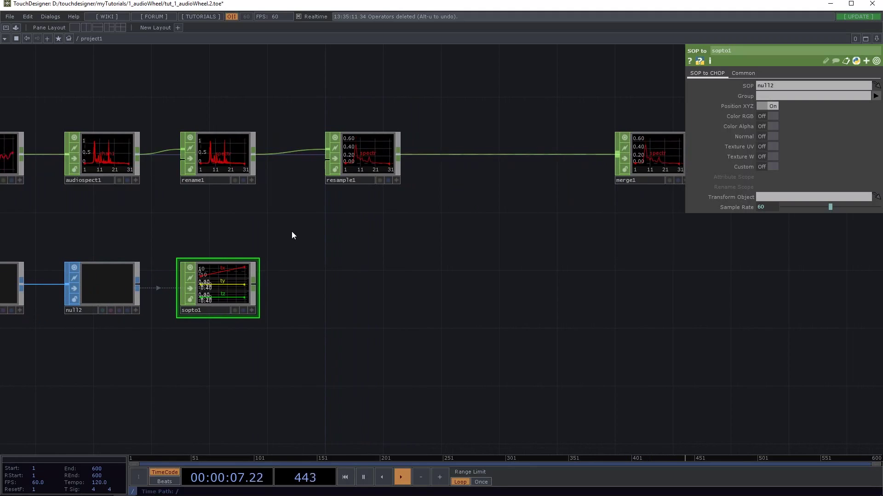
Wire sopto1 into resample1's second input and into merge1.
click(236, 167)
click(373, 144)
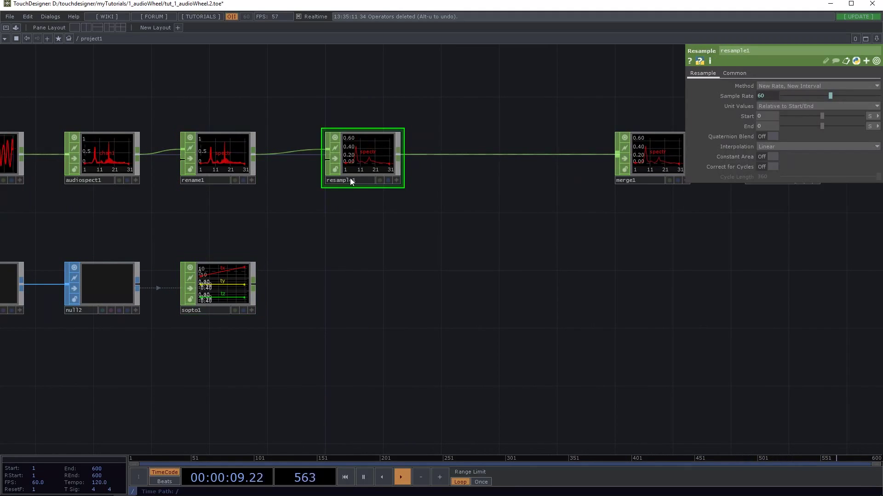
drag(326, 193, 415, 202)
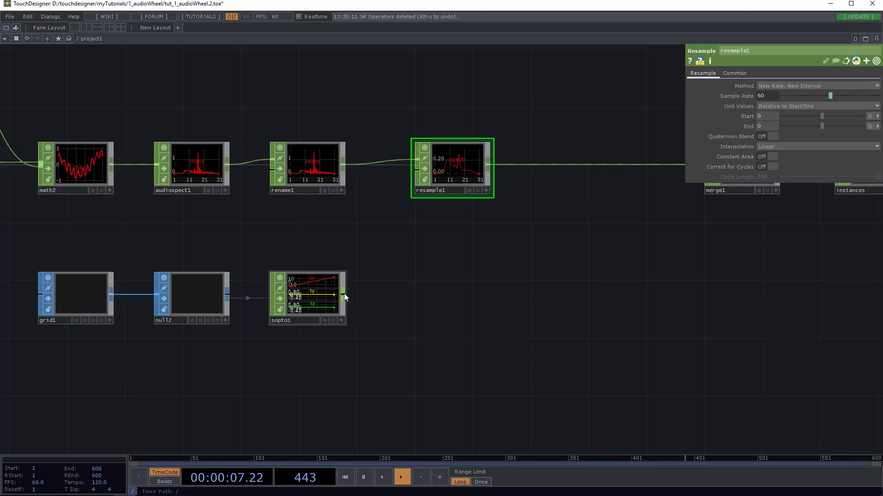
drag(344, 294, 412, 171)
drag(456, 254, 287, 254)
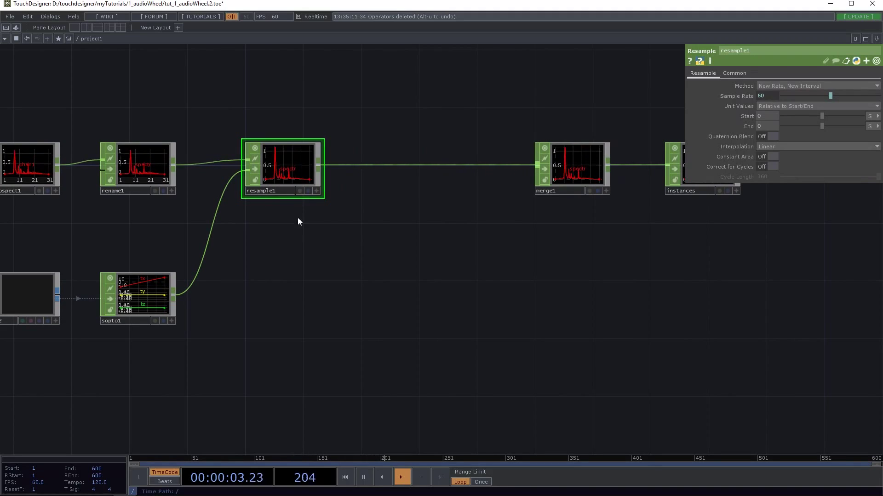
drag(175, 295, 523, 184)
drag(477, 213, 264, 254)
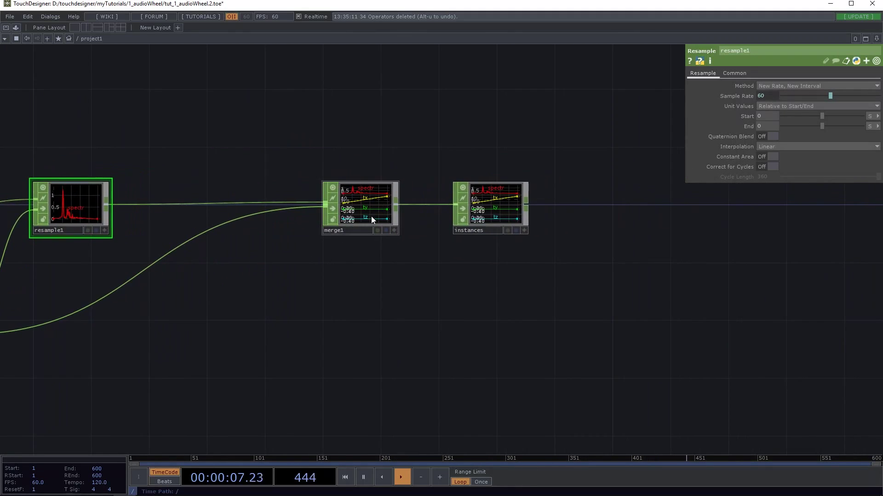
Select the instances null to confirm it carries spectr, tx, ty and tz.
drag(374, 173, 607, 223)
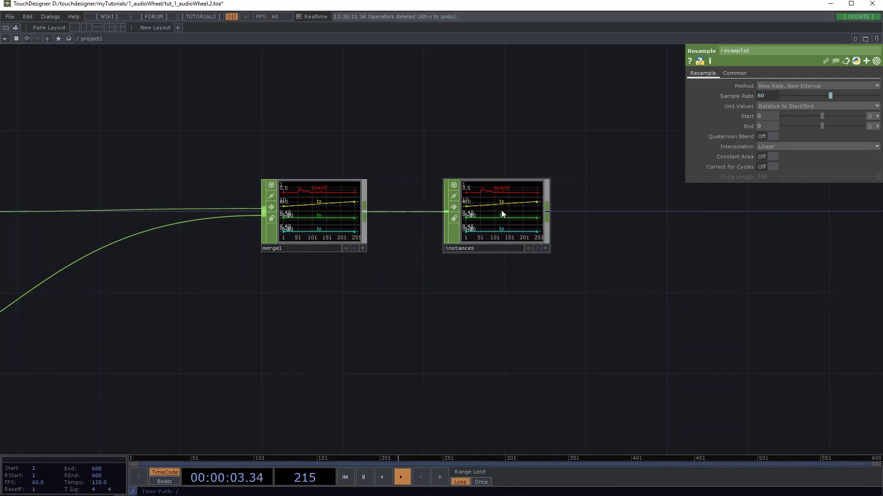
click(478, 248)
scroll(479, 282, down, 2)
drag(474, 294, 443, 288)
scroll(437, 290, down, 5)
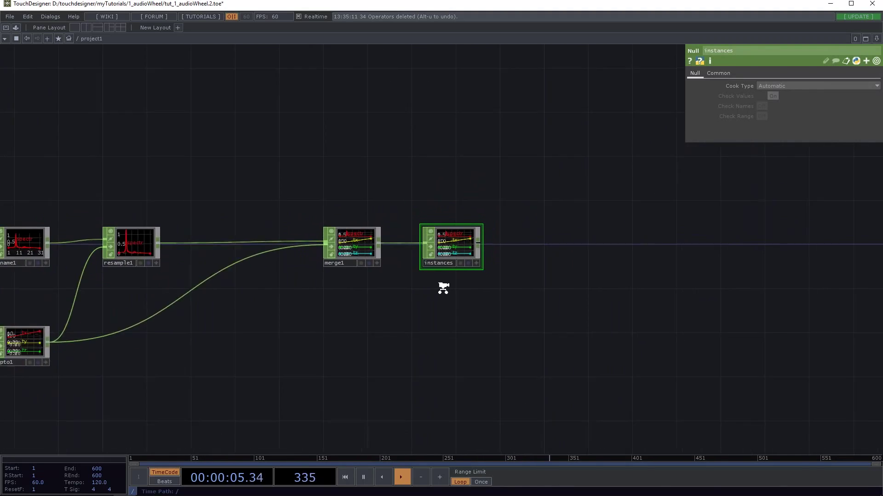
scroll(434, 289, up, 2)
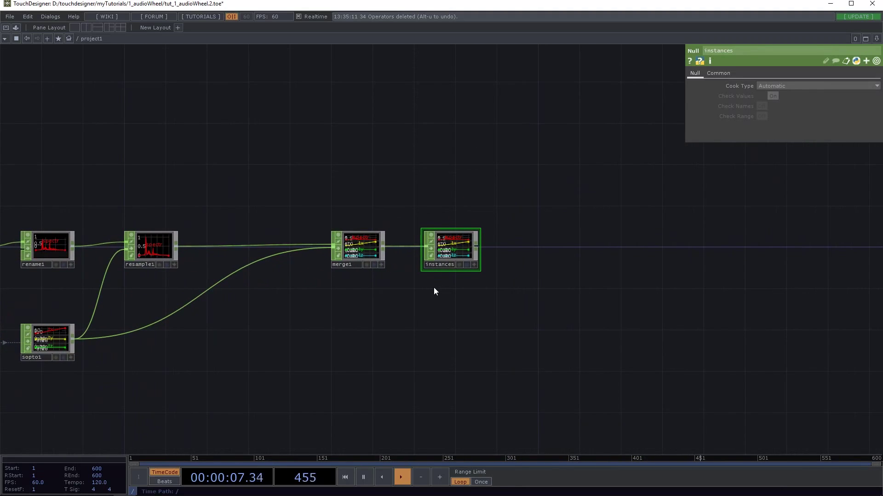
scroll(456, 244, up, 3)
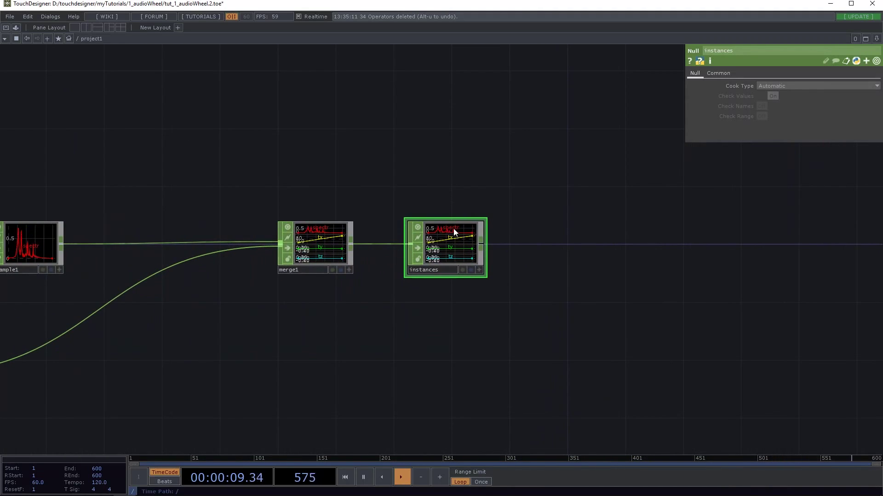
scroll(453, 228, down, 5)
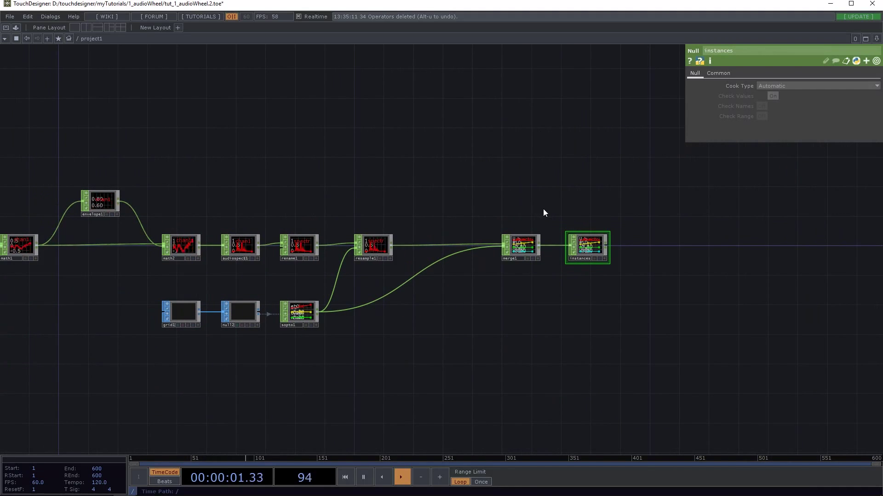
drag(543, 210, 283, 190)
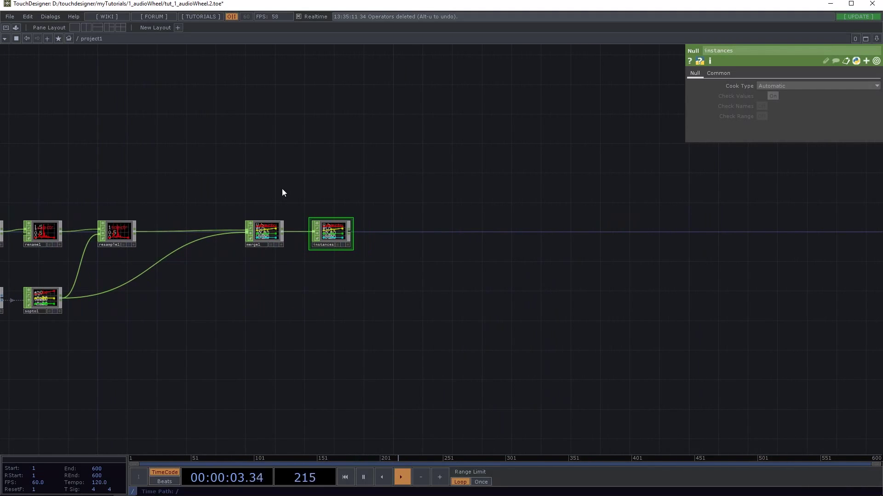
Add a rectangle1 Rectangle SOP above the chain.
scroll(282, 193, down, 2)
key(Tab)
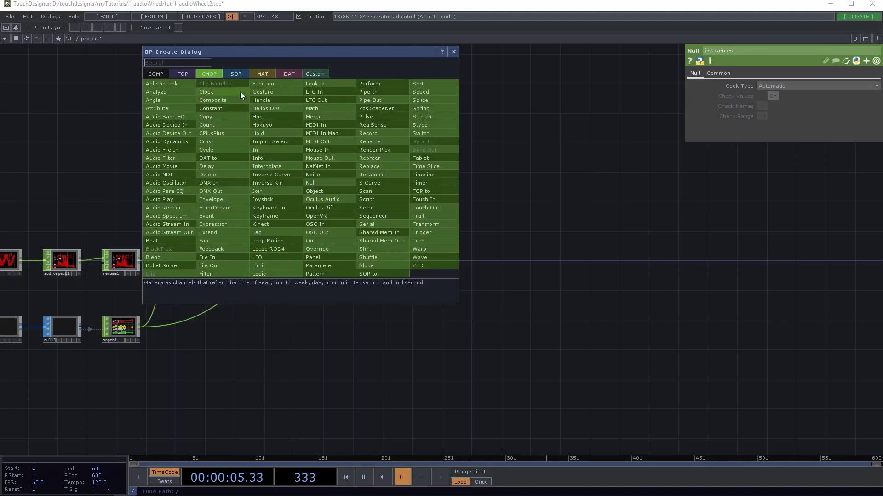
click(235, 74)
click(322, 121)
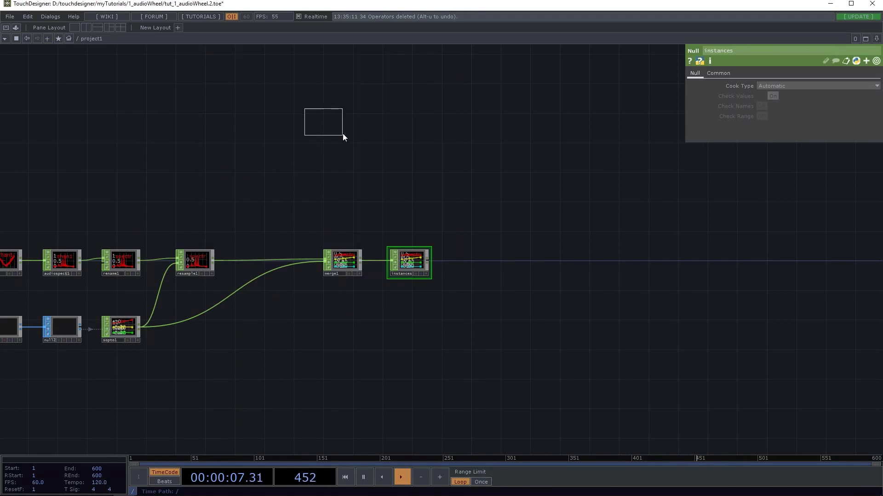
click(341, 180)
scroll(380, 170, up, 2)
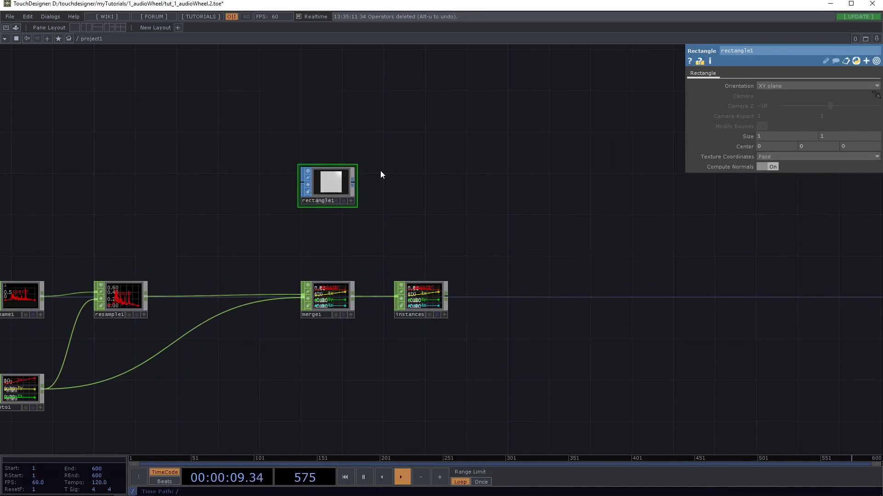
drag(381, 175, 238, 158)
Add transform1 after rectangle1 with Uniform Scale 0.1.
key(Tab)
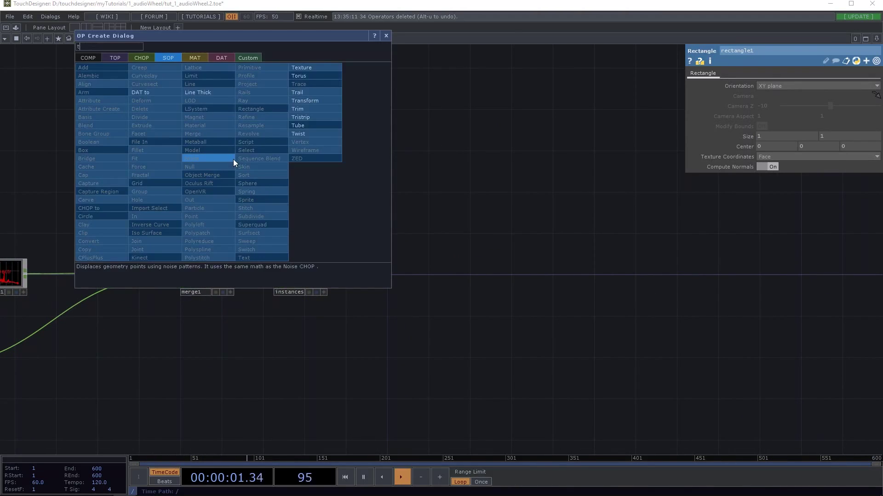
text(t)
click(306, 100)
click(298, 161)
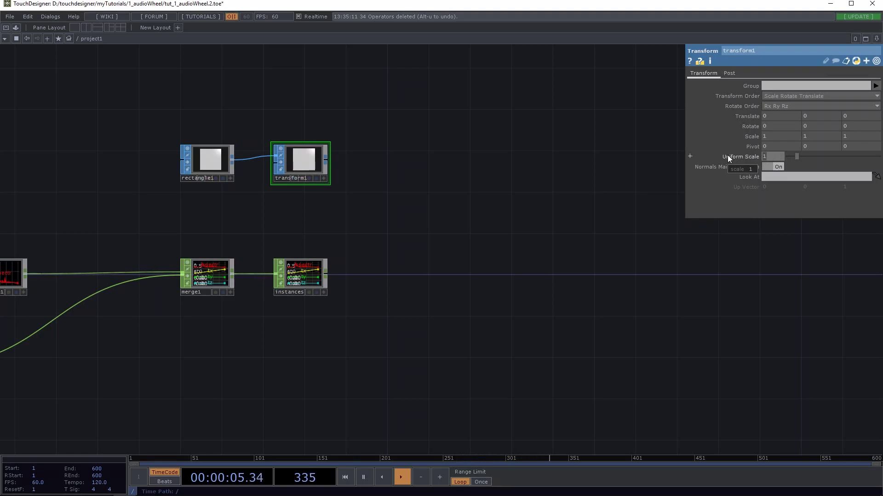
text(0.1)
key(Return)
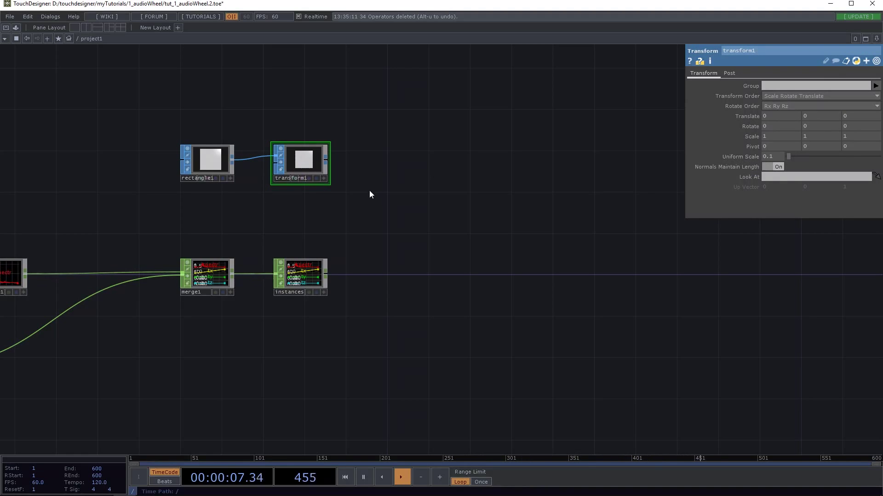
drag(370, 191, 243, 179)
Create a geo1 Geometry COMP placed right of transform1 to receive it.
key(Tab)
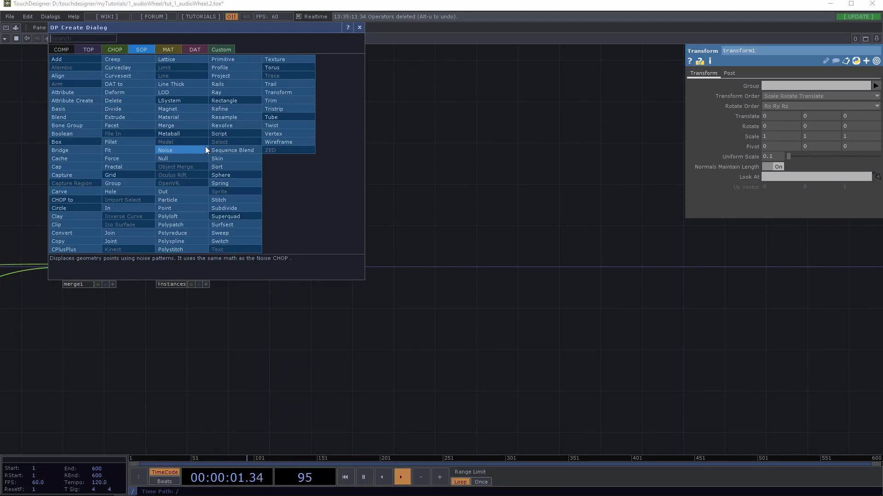
text(ge)
click(68, 50)
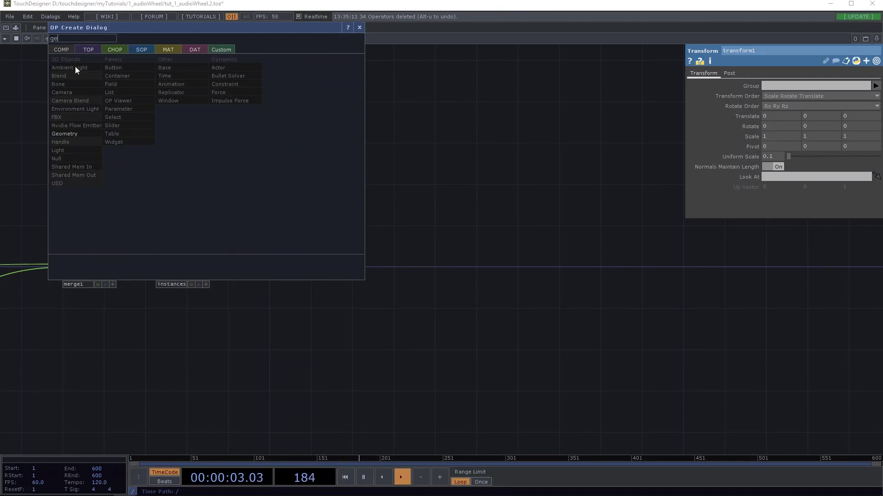
click(75, 133)
click(336, 268)
drag(336, 268, 371, 269)
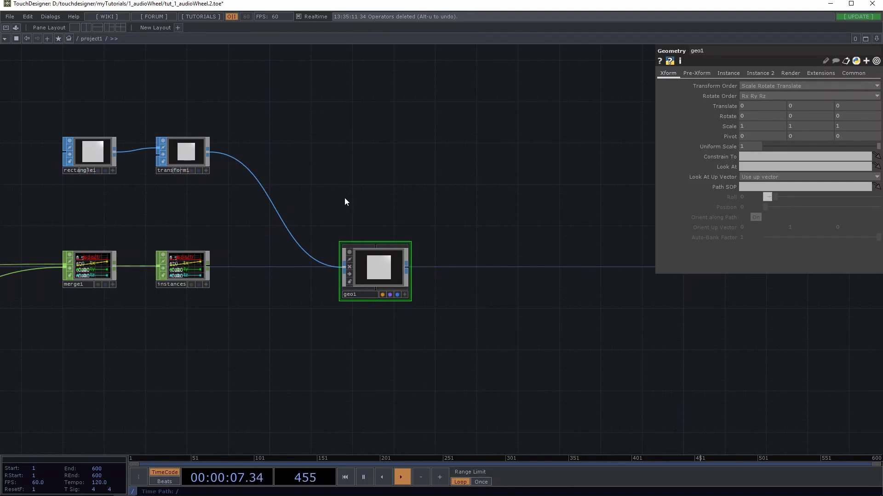
Add a cam1 Camera COMP to the network.
key(Tab)
click(208, 137)
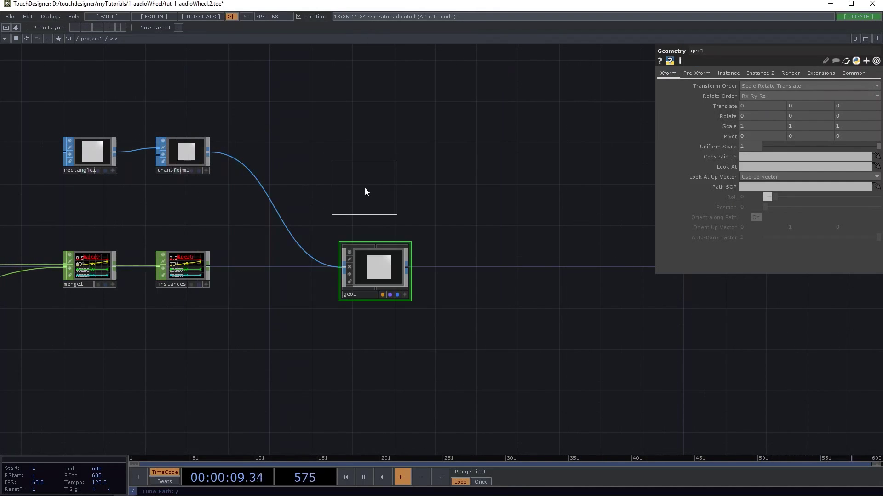
click(372, 193)
Create a constant1 Constant MAT and assign it as geo1's material.
key(Tab)
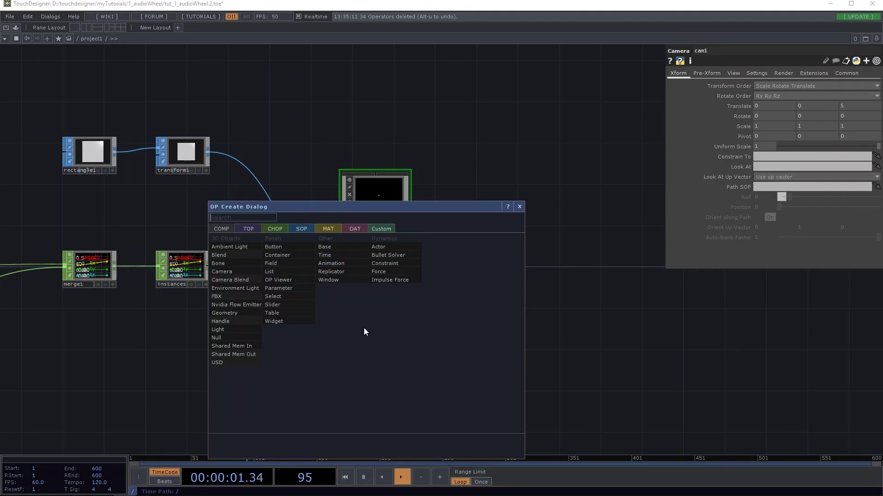
text(co)
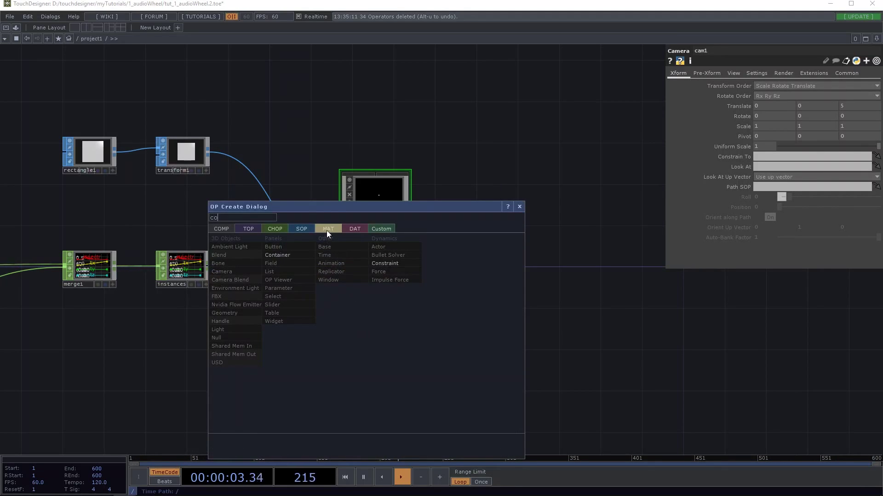
click(326, 230)
click(248, 247)
click(378, 341)
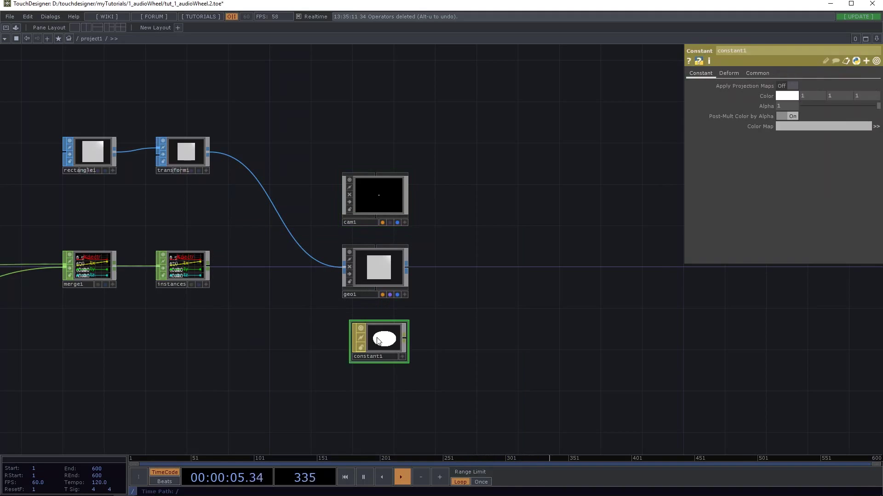
drag(415, 298, 393, 286)
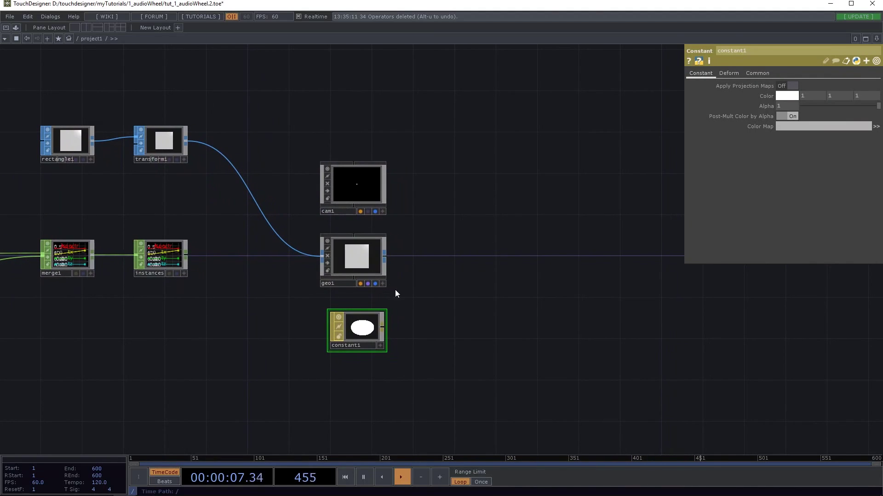
drag(364, 322, 354, 248)
click(355, 236)
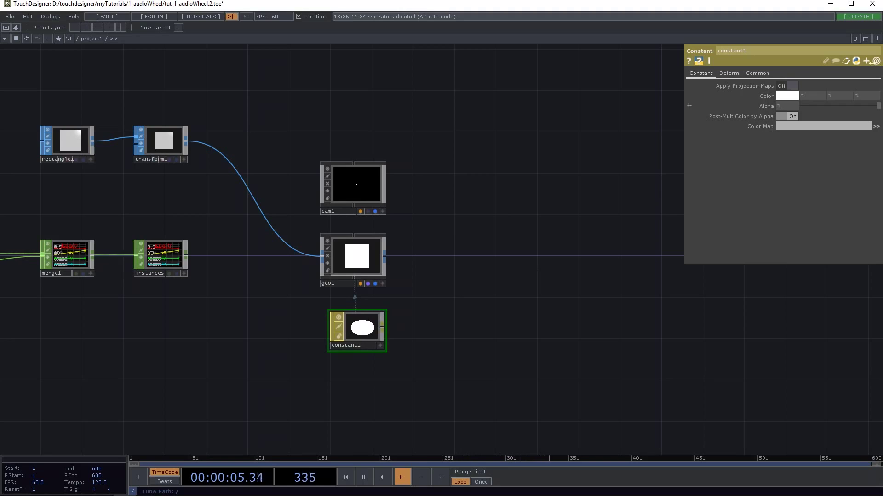
Enable transparency blending on constant1's Common page.
click(758, 73)
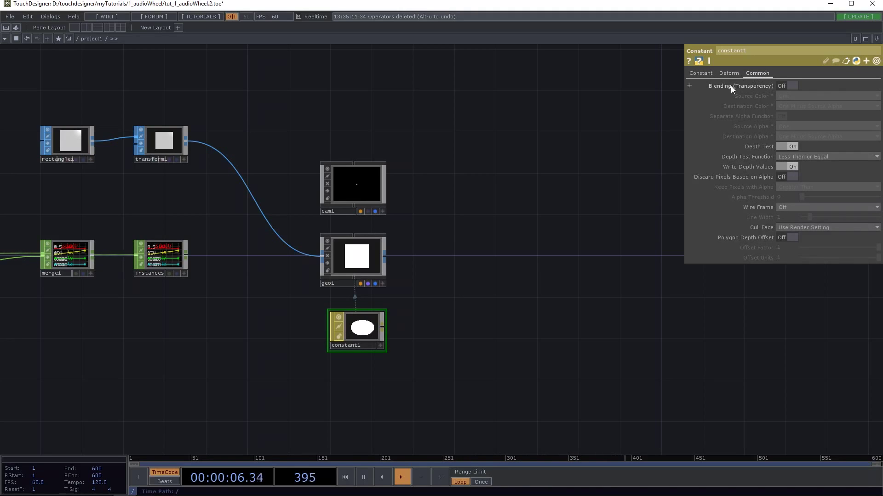
click(785, 85)
click(783, 86)
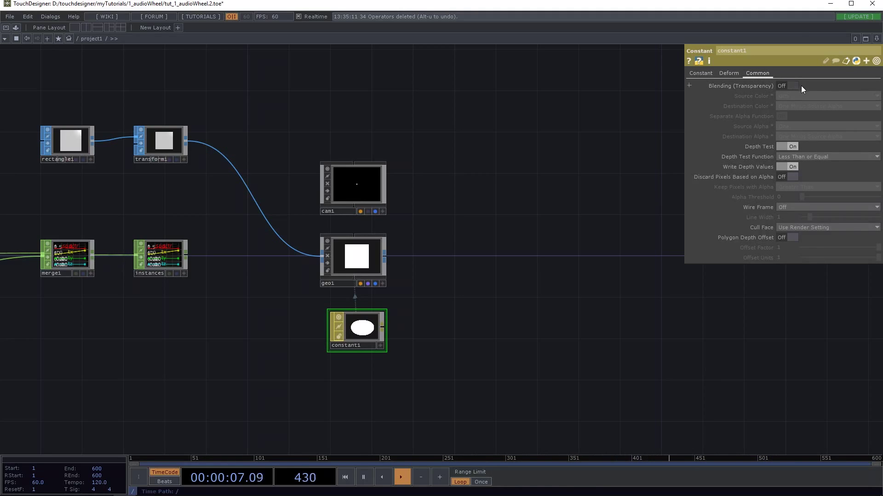
click(784, 85)
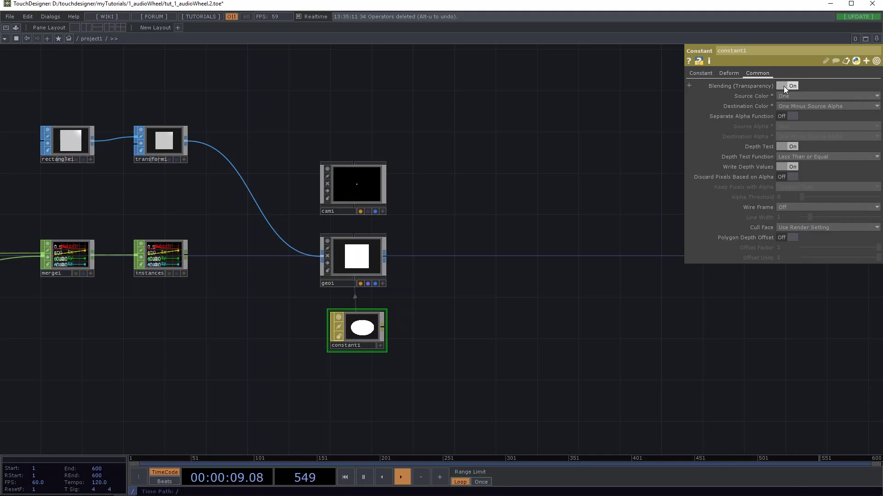
click(702, 74)
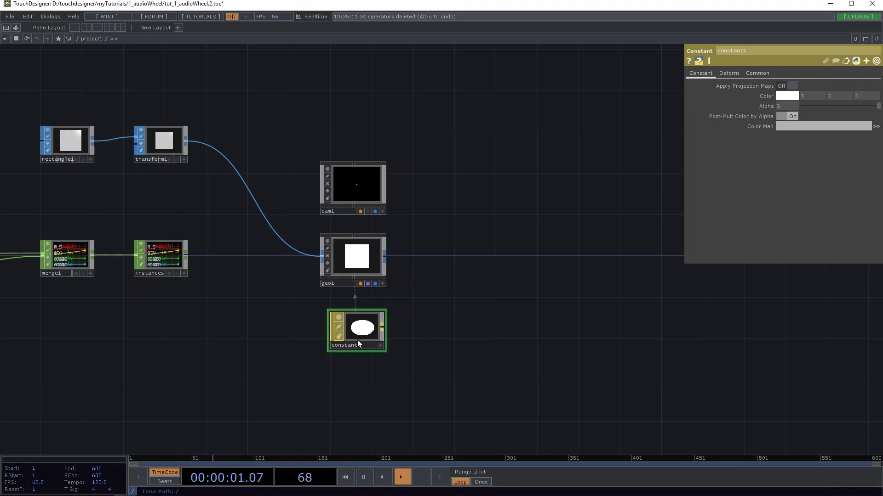
Set cam1's Translate Z to 70.
scroll(416, 231, up, 4)
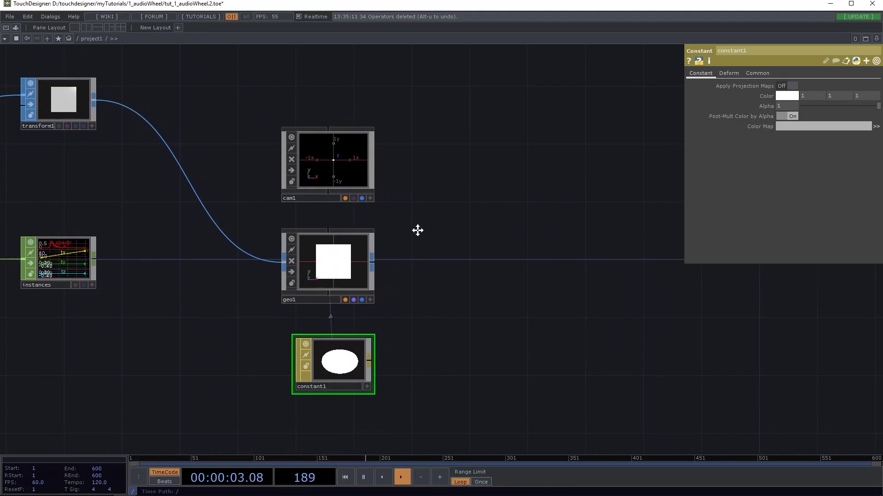
click(324, 182)
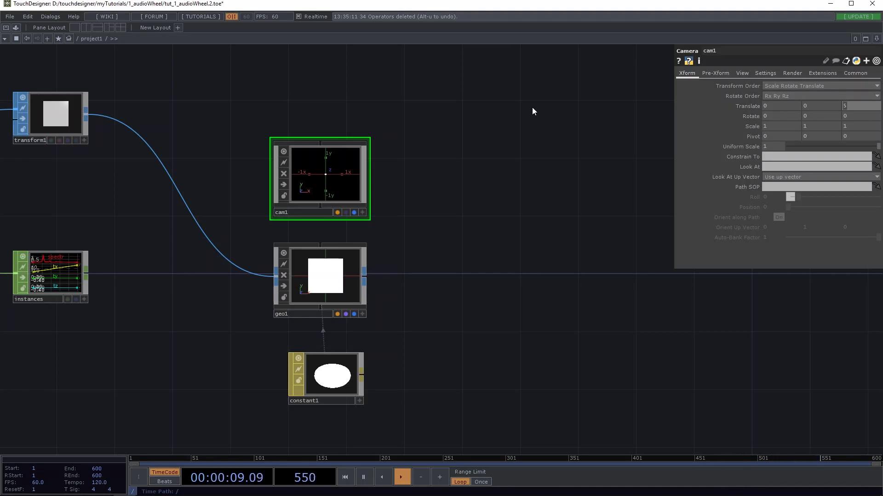
text(70)
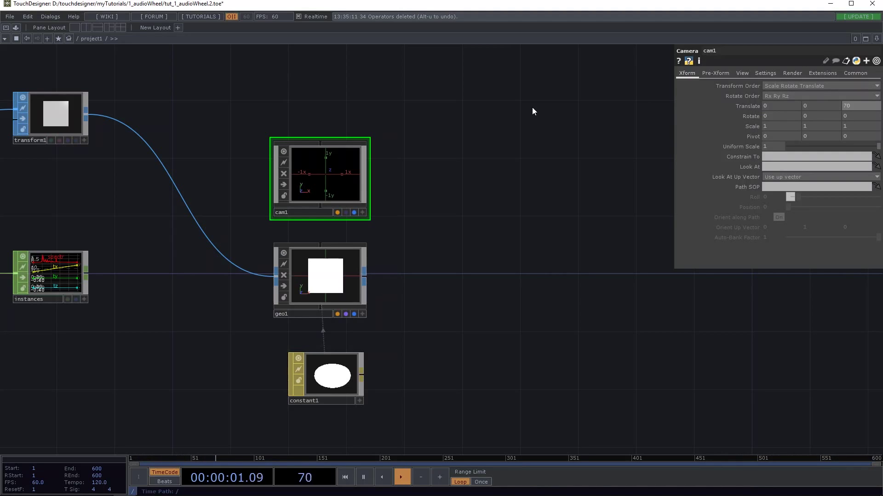
key(Return)
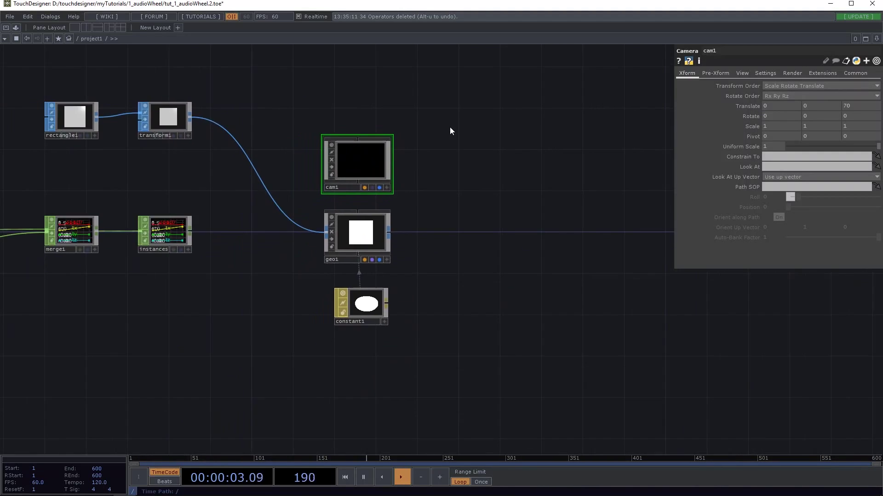
scroll(453, 125, down, 2)
drag(437, 146, 494, 151)
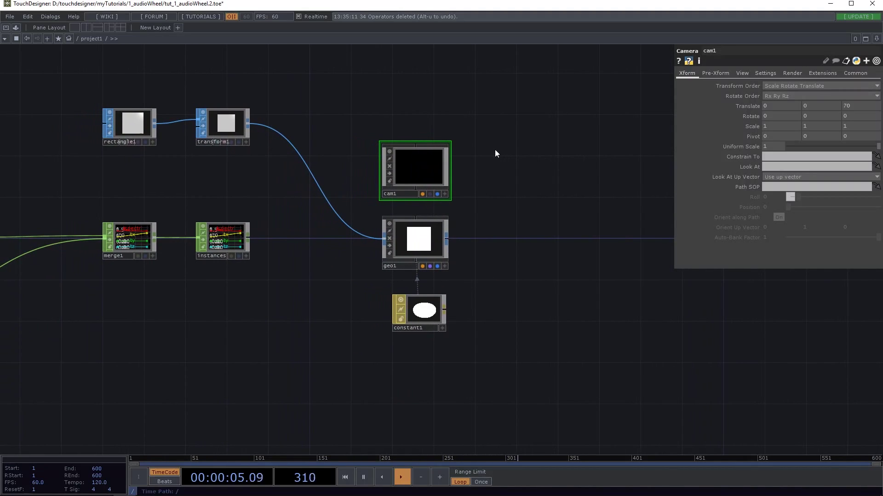
Turn on geo1 instancing using the instances CHOP, mapping Translate X to tx.
click(419, 243)
drag(315, 258, 454, 261)
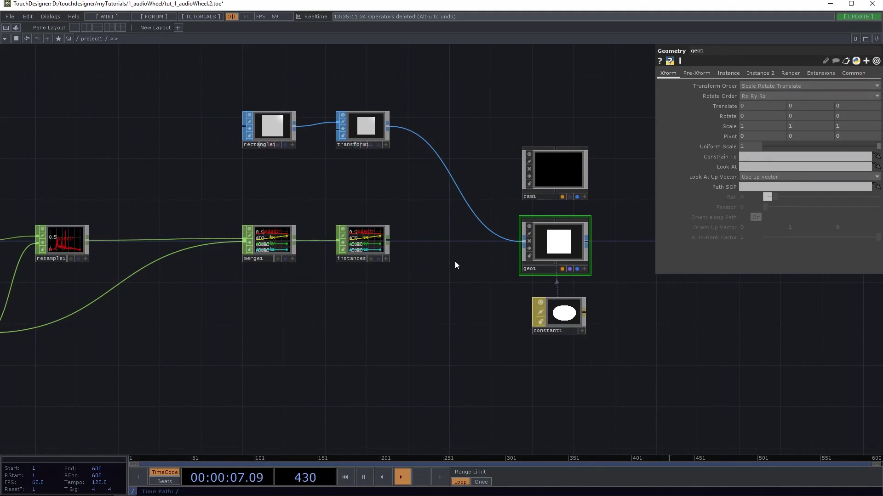
click(735, 72)
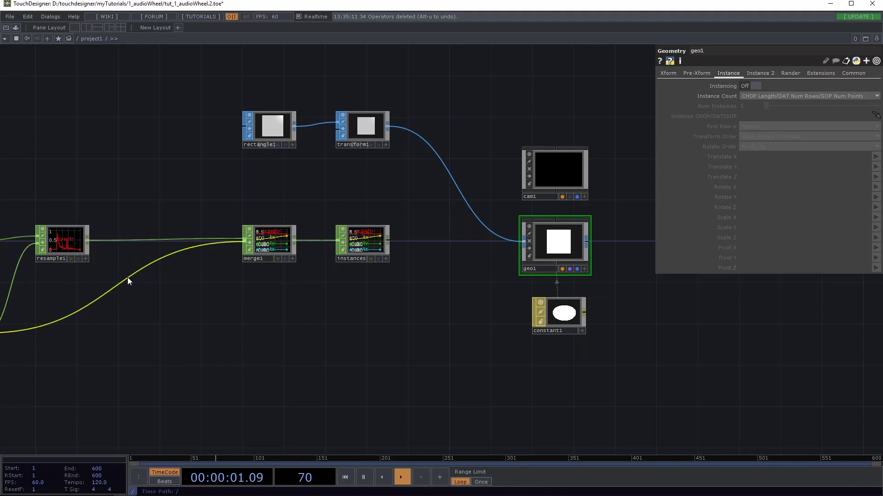
click(748, 85)
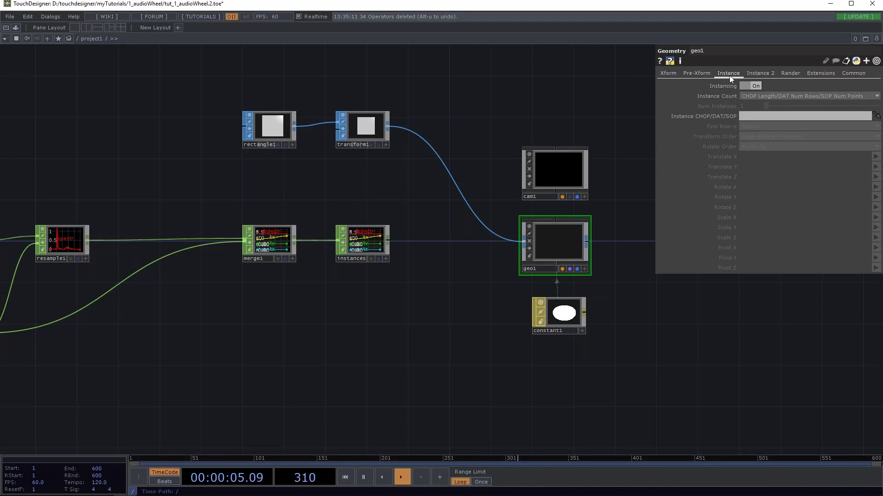
drag(364, 244, 757, 115)
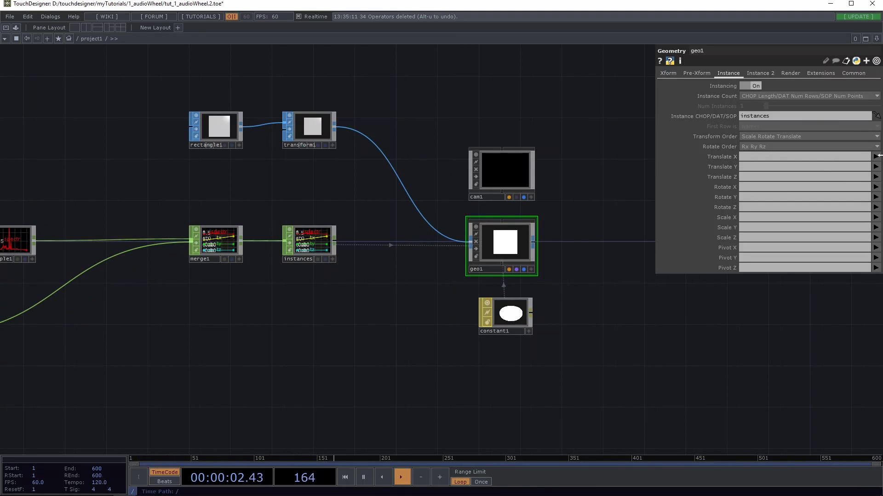
click(876, 156)
click(870, 174)
drag(448, 232, 716, 165)
On geo1's Instance 2 page, set colour R, G, B and A all to spectr.
drag(432, 289, 216, 318)
drag(252, 296, 228, 314)
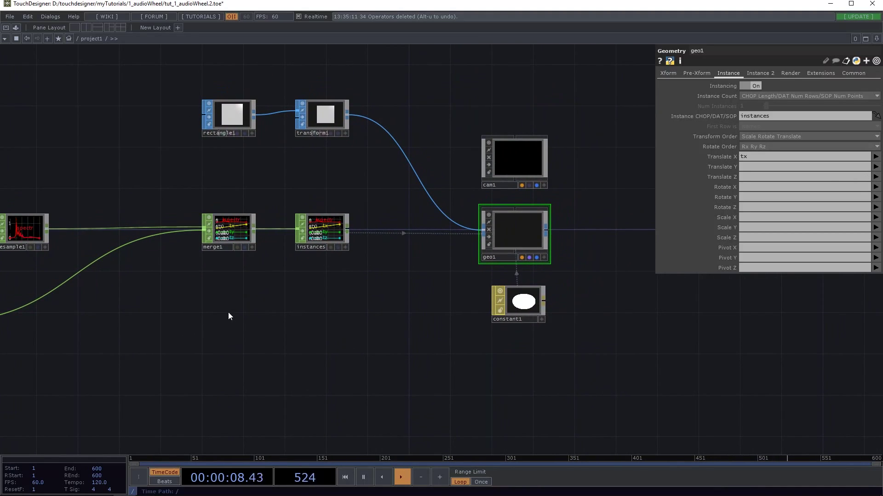
drag(379, 256, 272, 282)
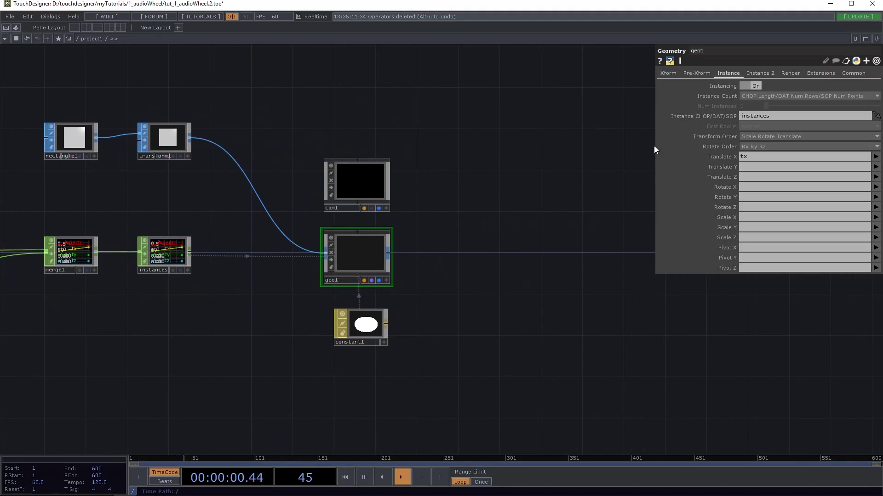
click(763, 75)
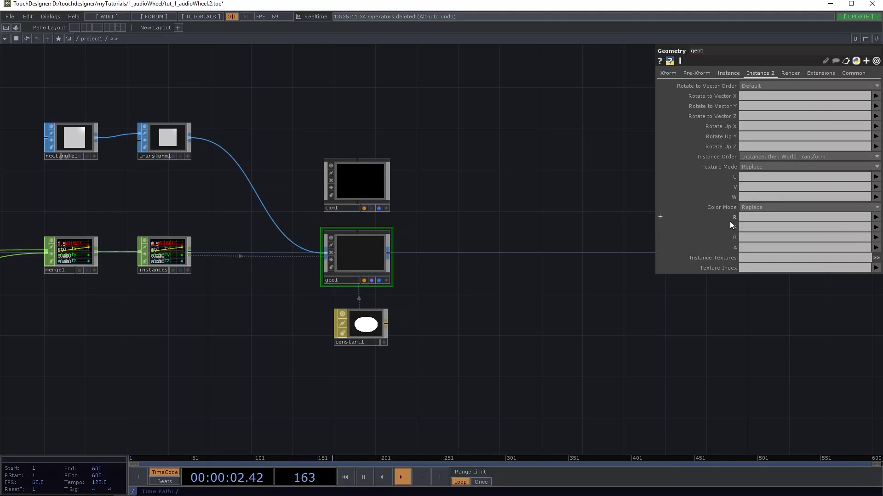
click(875, 217)
click(869, 226)
click(876, 227)
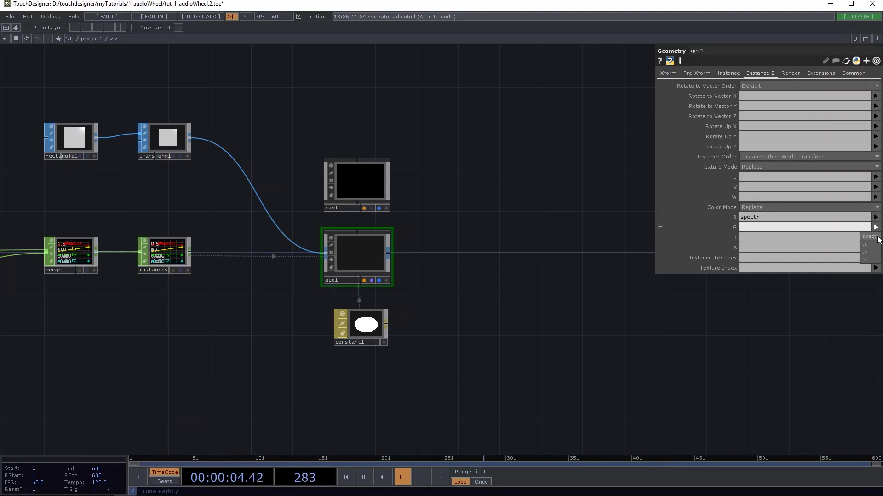
click(869, 237)
click(876, 237)
click(869, 247)
click(876, 247)
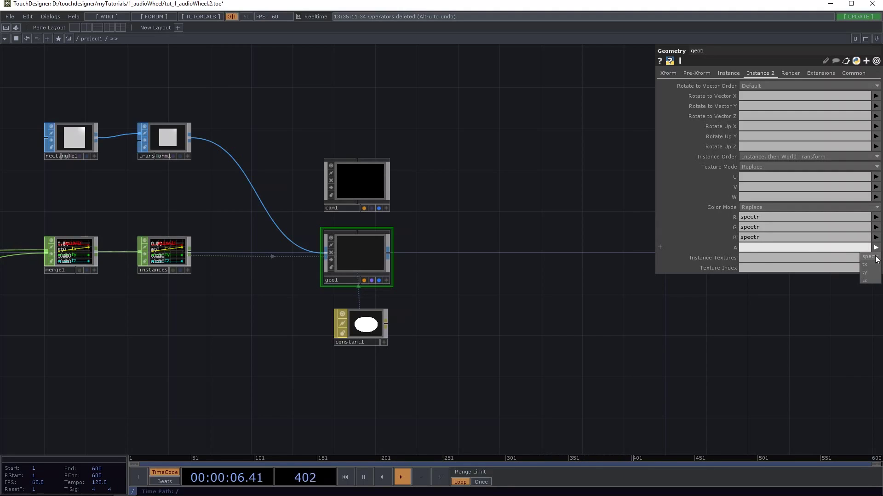
click(873, 257)
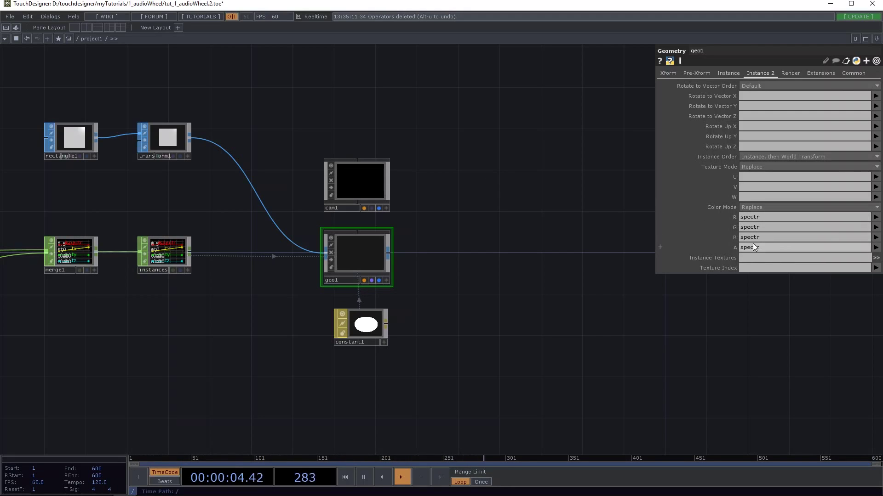
Add a render1 Render TOP to the right of geo1.
drag(376, 220, 321, 227)
key(Tab)
text(ren)
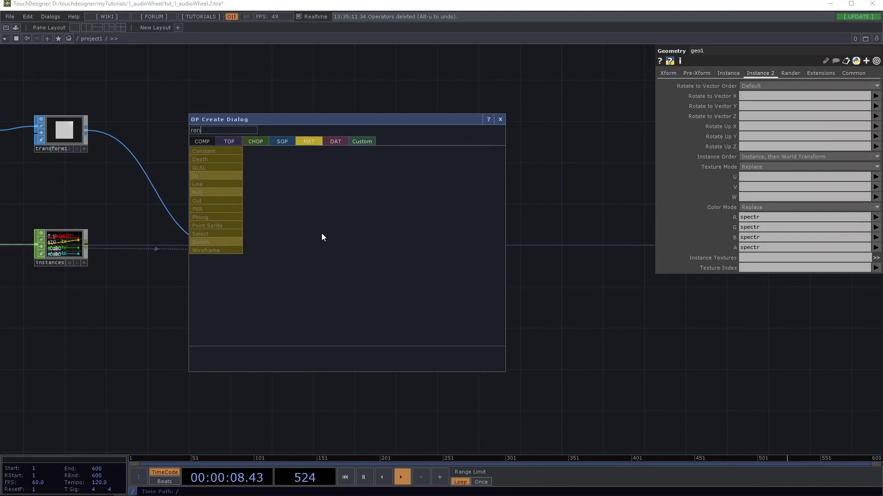
click(230, 141)
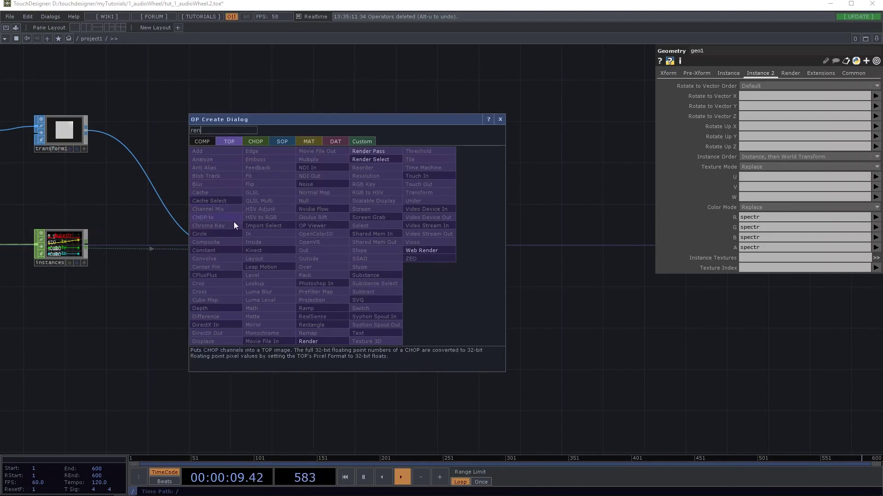
click(324, 342)
click(410, 253)
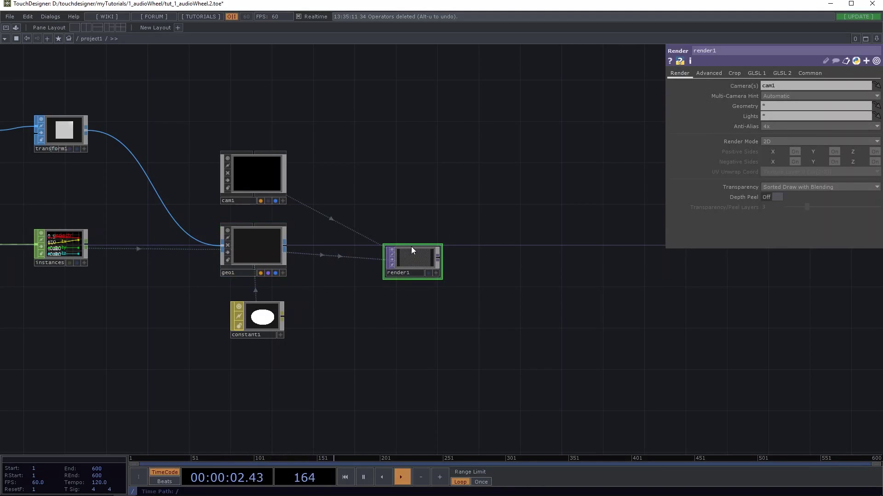
key(Tab)
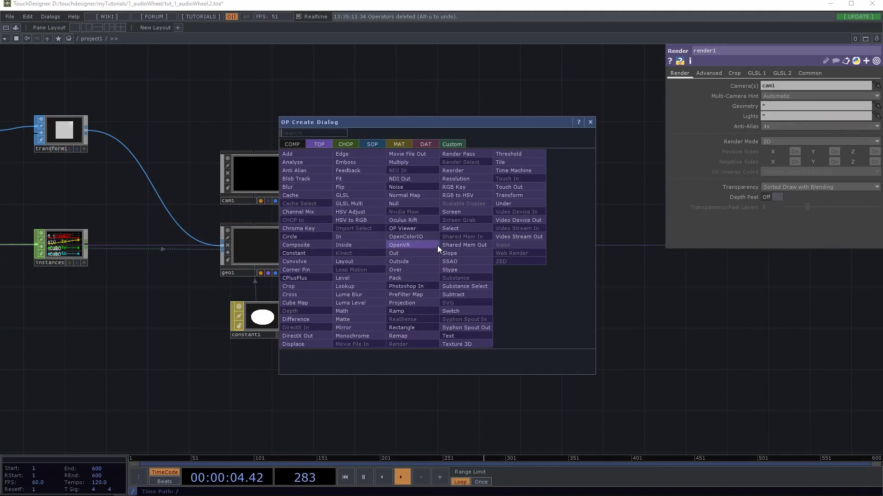
click(590, 121)
drag(416, 244, 332, 236)
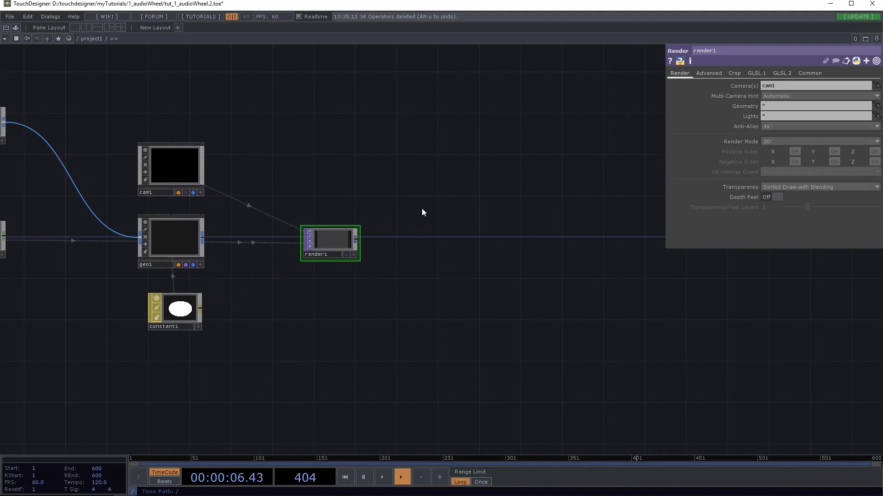
Set render1's resolution to 1080 × 1080.
click(811, 74)
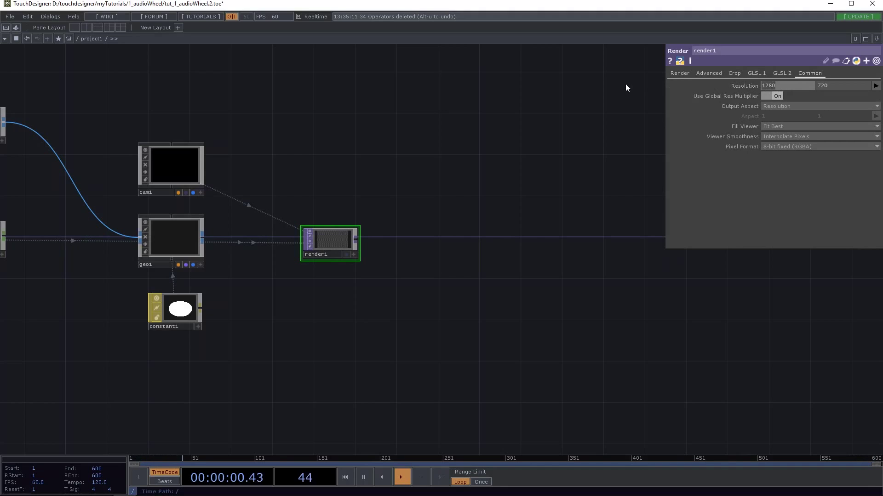
text(1080)
key(Tab)
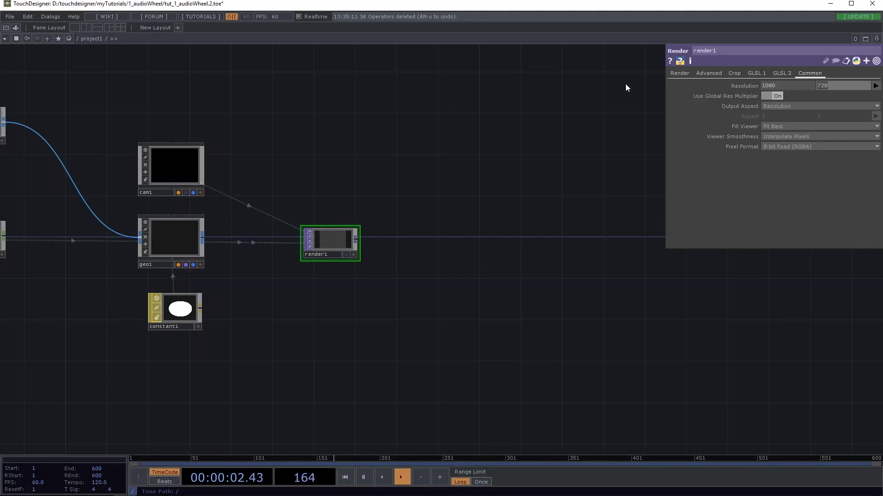
text(1080)
key(Return)
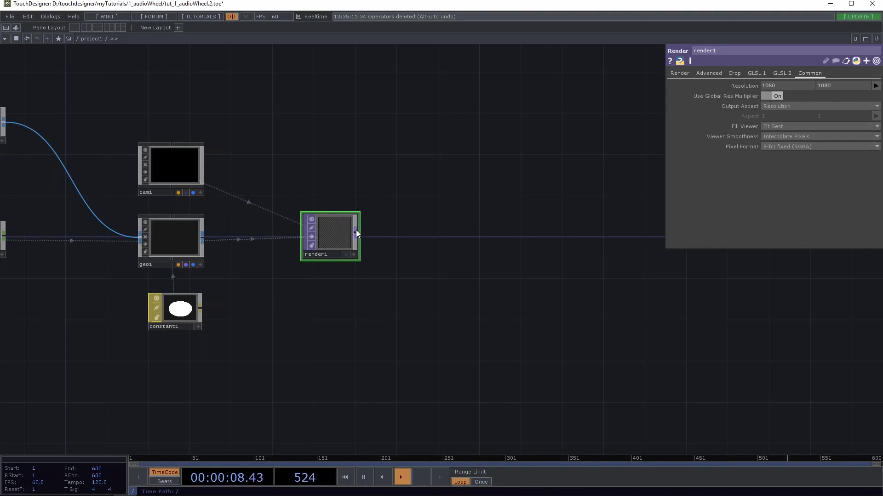
Add a Null TOP after render1, rename it bg, then zoom out to the root.
right_click(356, 230)
click(324, 191)
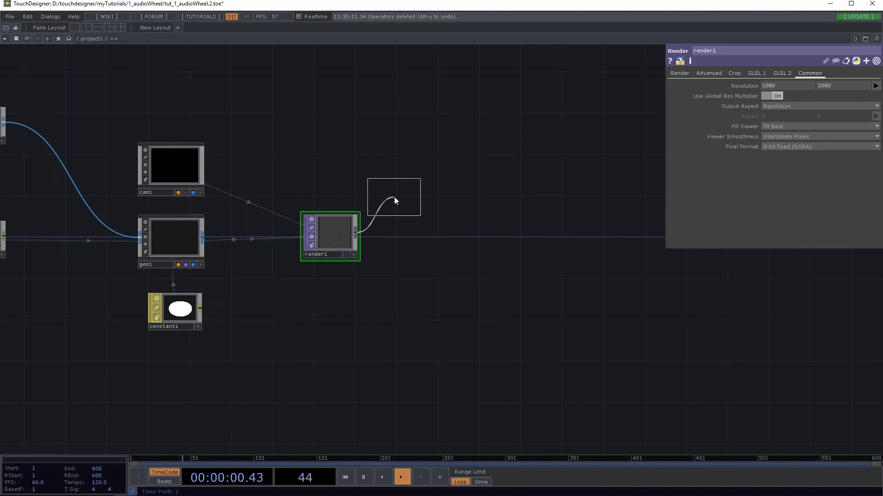
click(754, 252)
drag(702, 268, 416, 280)
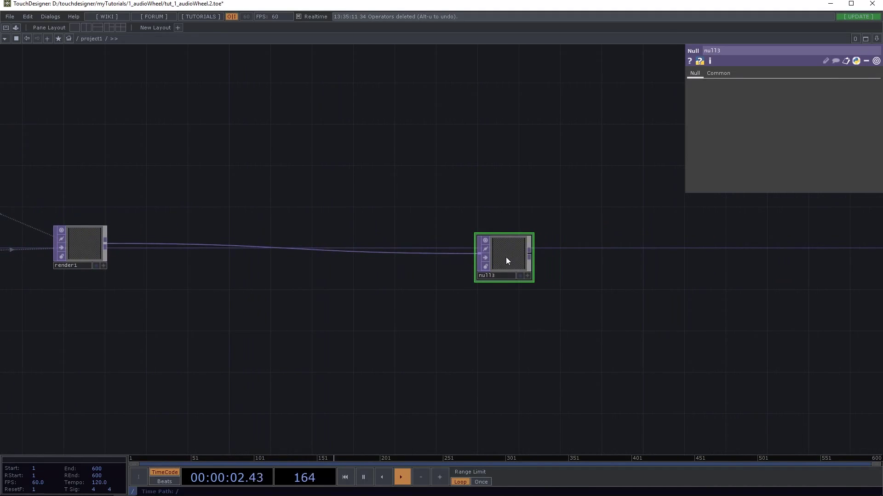
drag(507, 262, 730, 254)
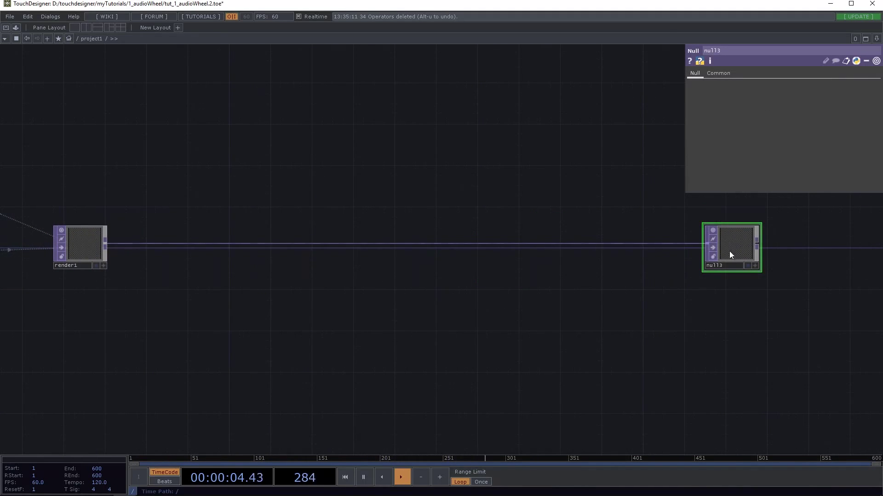
click(727, 266)
text(bg)
key(Return)
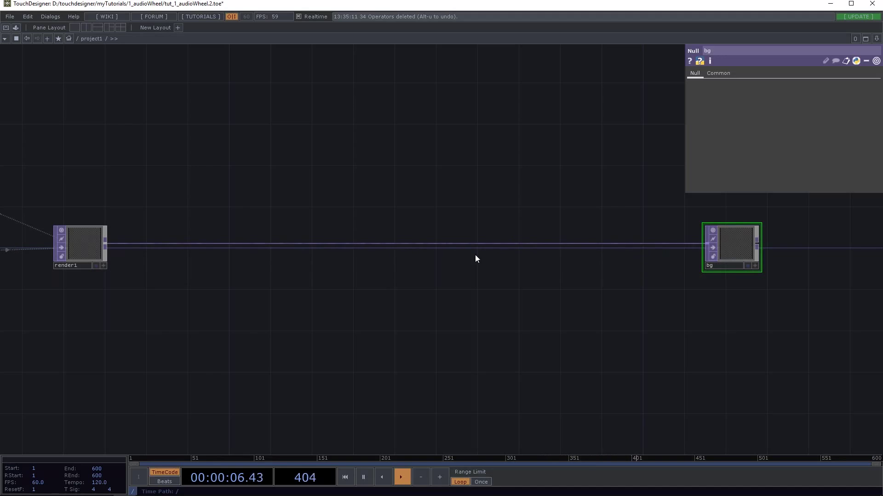
drag(403, 299, 509, 288)
scroll(476, 309, down, 3)
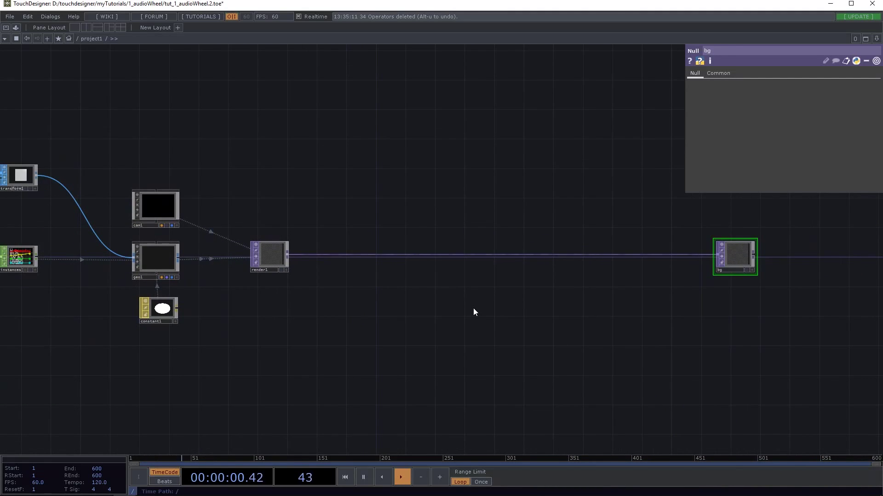
scroll(473, 308, down, 6)
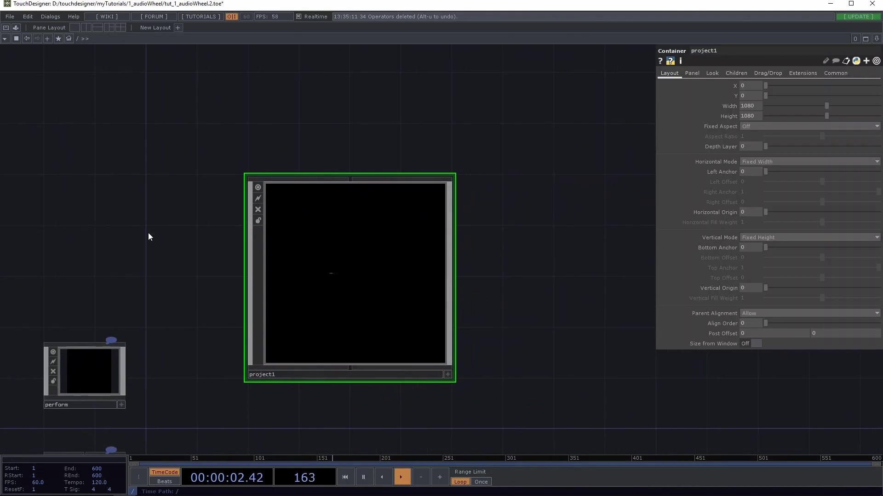
Confirm project1's Look page uses ./bg as Background TOP, then re-enter project1.
click(712, 75)
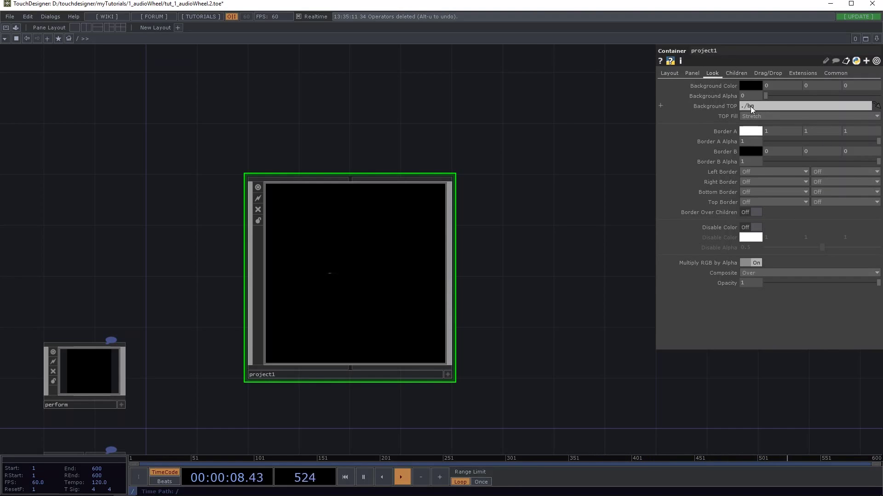
key(i)
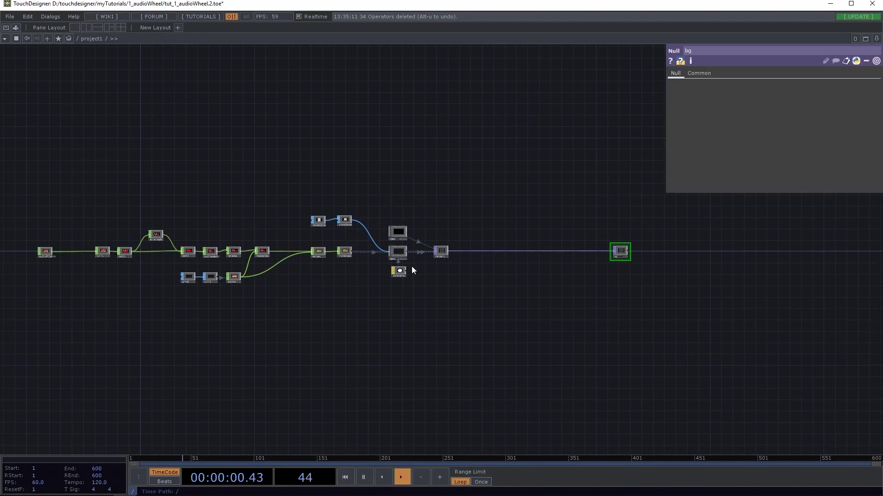
scroll(442, 266, up, 3)
drag(455, 264, 283, 275)
scroll(284, 275, down, 1)
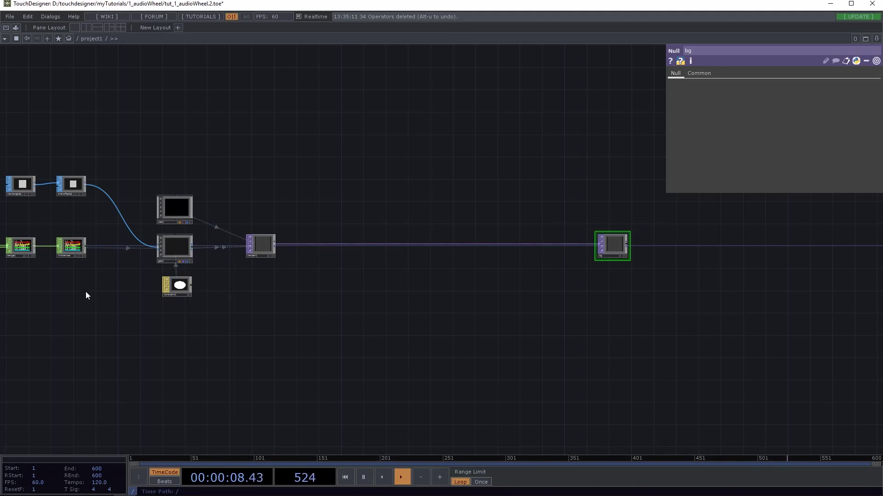
drag(86, 293, 233, 295)
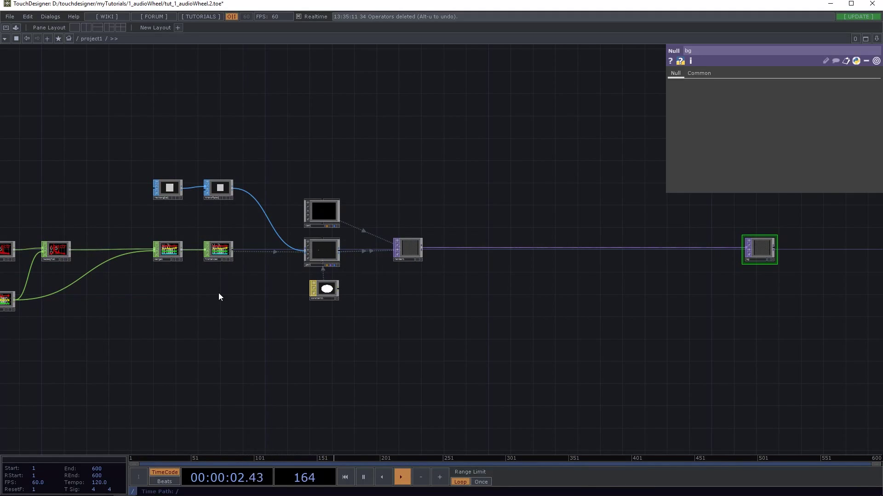
Turn on bg's display flag to show its output as the network background.
drag(230, 275, 454, 260)
click(548, 237)
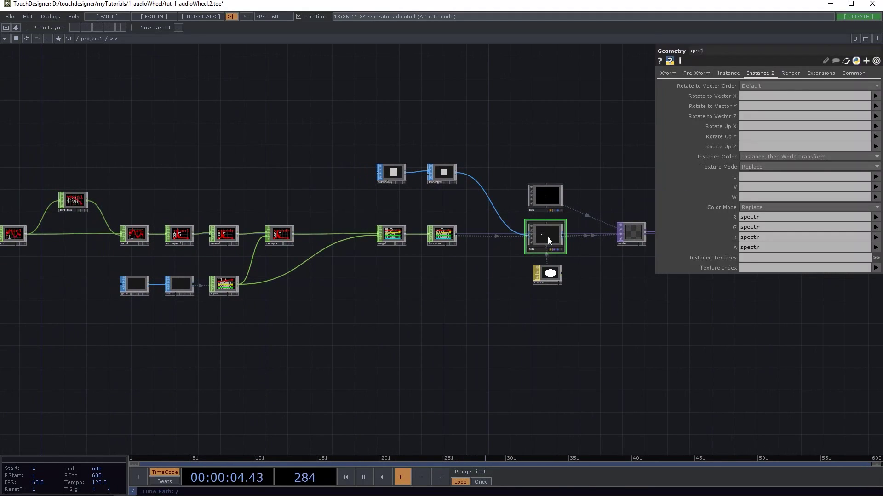
scroll(542, 241, up, 3)
drag(577, 314, 109, 313)
drag(564, 256, 528, 275)
click(524, 250)
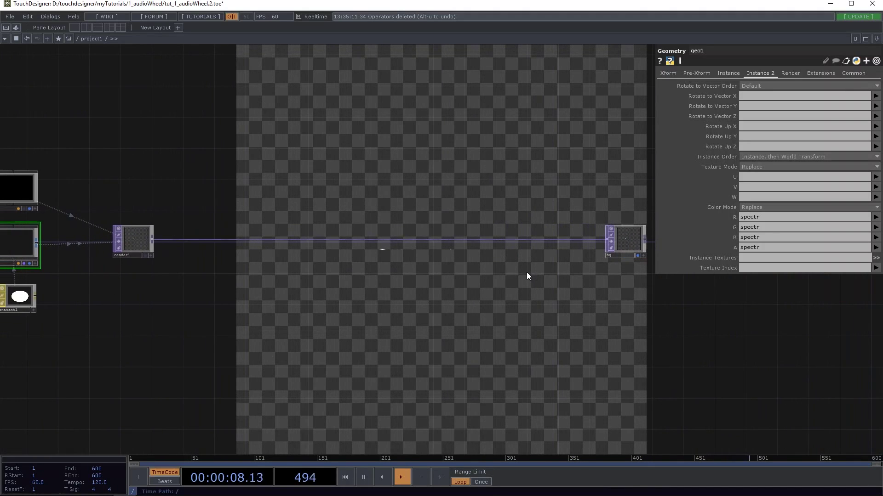
Insert a Lookup TOP (lookup1) on the wire between render1 and bg.
right_click(467, 240)
click(484, 230)
text(look)
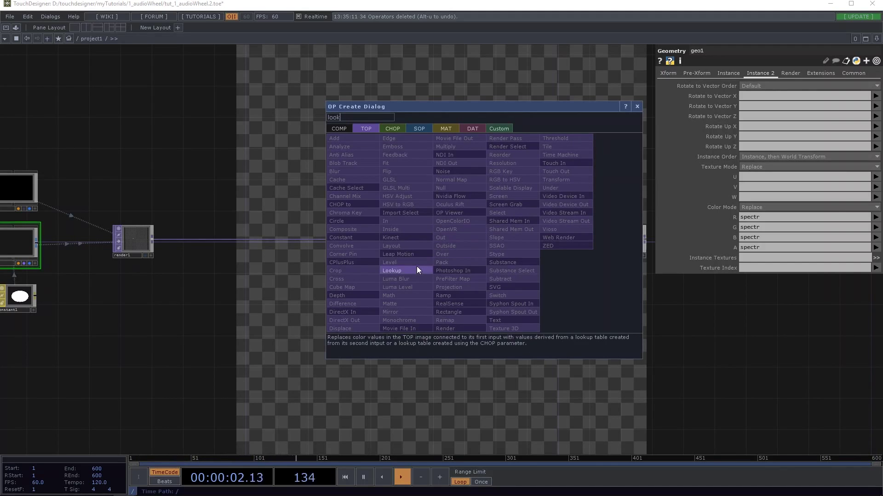
click(417, 267)
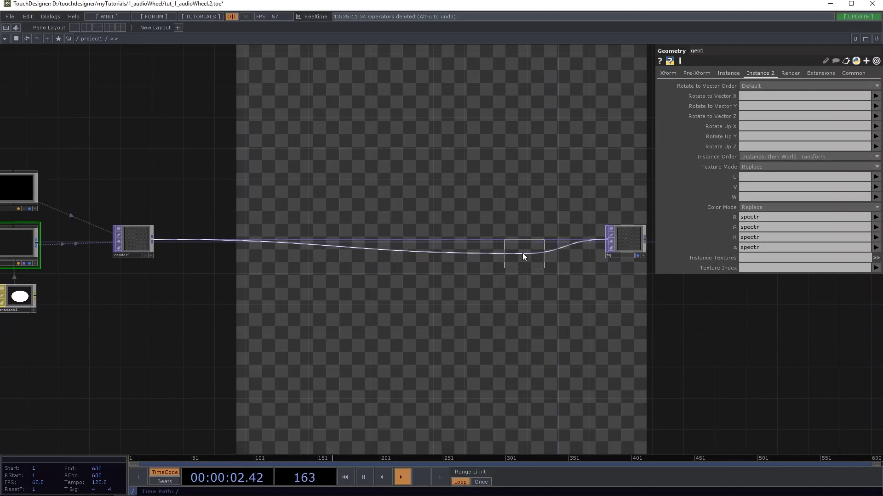
click(511, 243)
Add a Ramp TOP below lookup1 and wire it in as the lookup's colour source.
key(Tab)
text(ra)
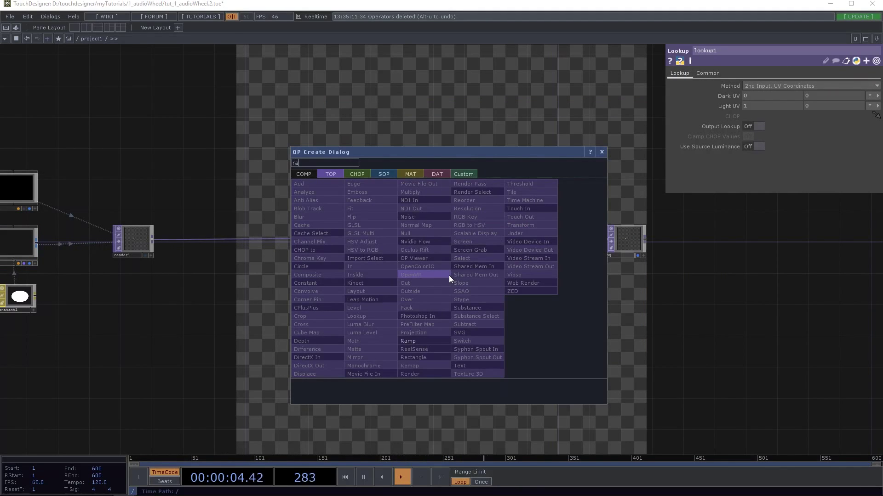
click(420, 340)
click(430, 294)
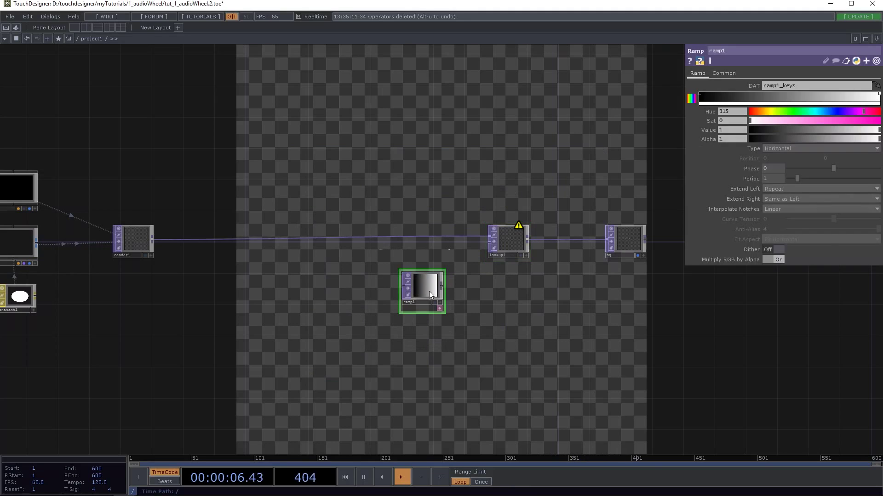
drag(440, 289, 491, 242)
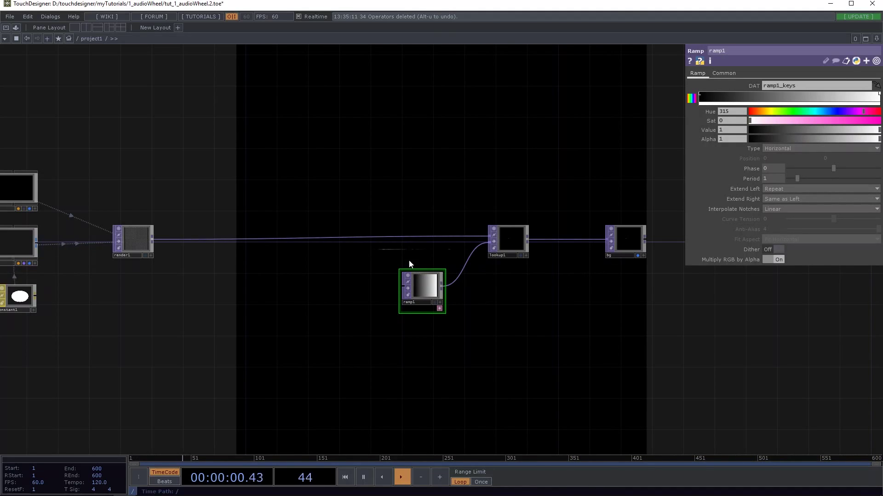
drag(392, 275, 582, 321)
drag(391, 359, 680, 322)
drag(291, 334, 282, 258)
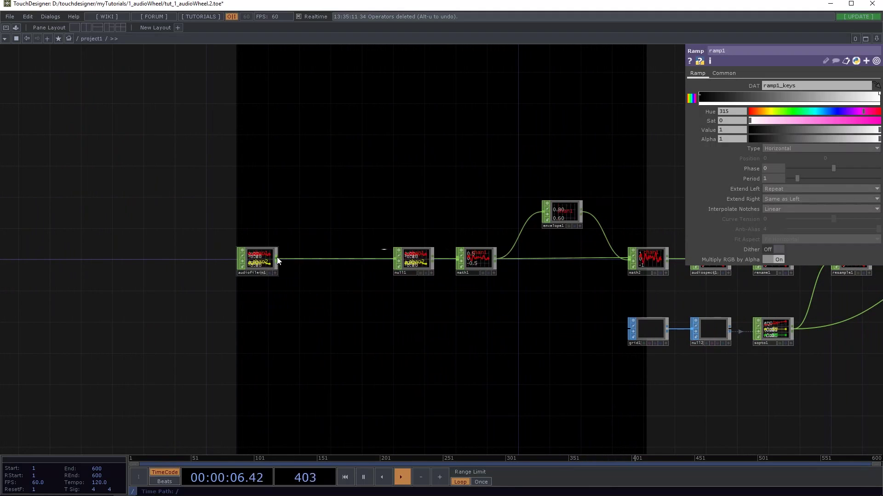
Add an Audio Device Out CHOP (audiodevout1) fed from audiofilein1 so the track plays aloud.
right_click(277, 257)
text(dev)
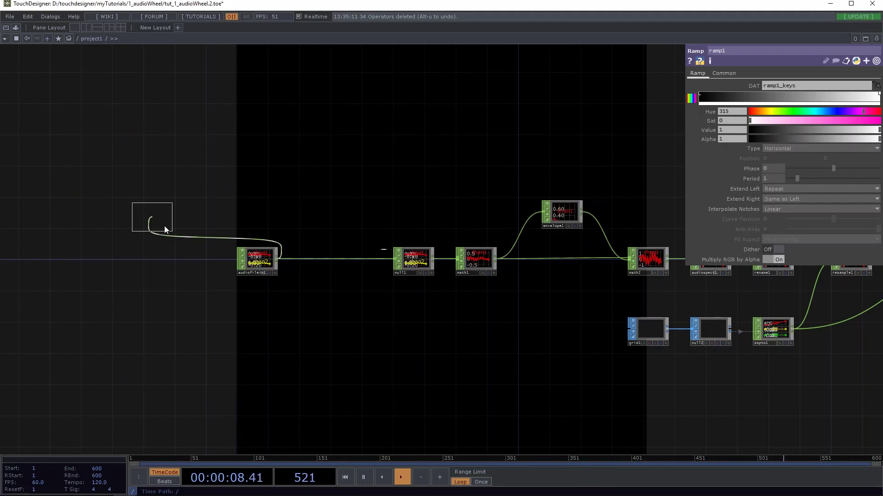
click(351, 316)
drag(406, 303, 442, 309)
scroll(377, 268, up, 3)
drag(406, 228, 450, 270)
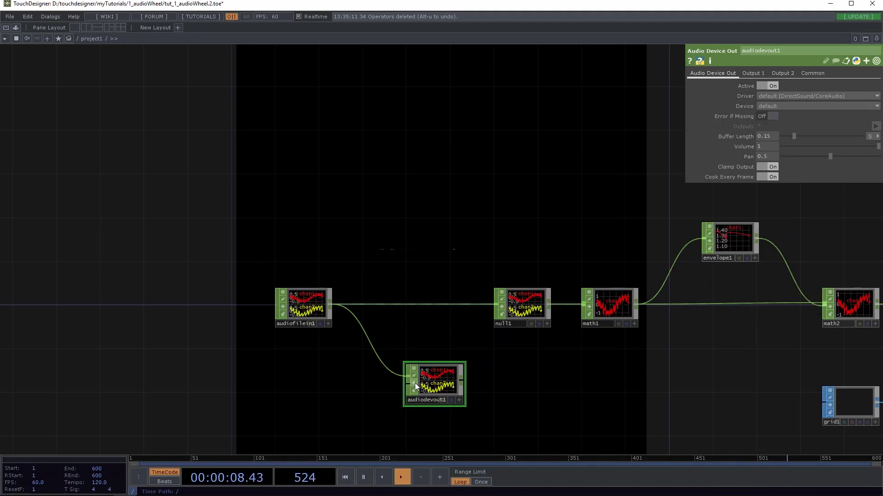
mouse_move(532, 371)
mouse_down()
mouse_move(300, 374)
mouse_move(89, 357)
mouse_up()
scroll(300, 373, down, 2)
mouse_move(634, 373)
mouse_down()
mouse_move(264, 359)
mouse_move(462, 364)
mouse_move(209, 338)
mouse_up()
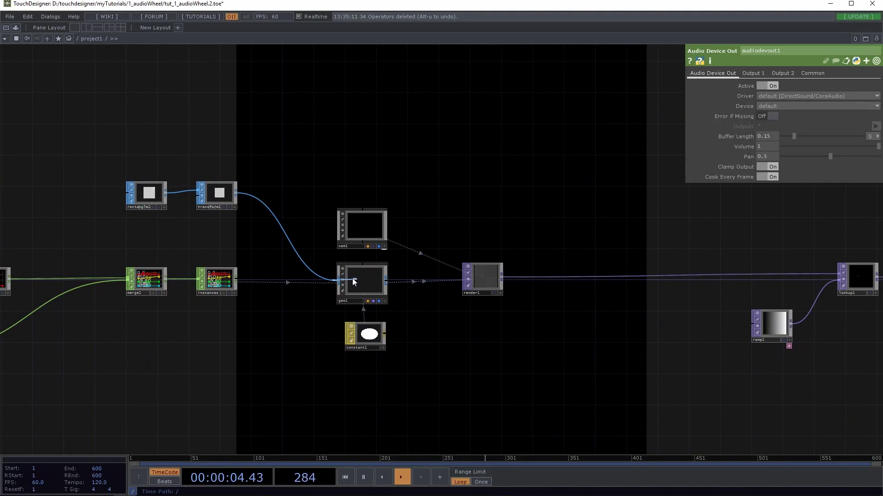
drag(352, 279, 312, 256)
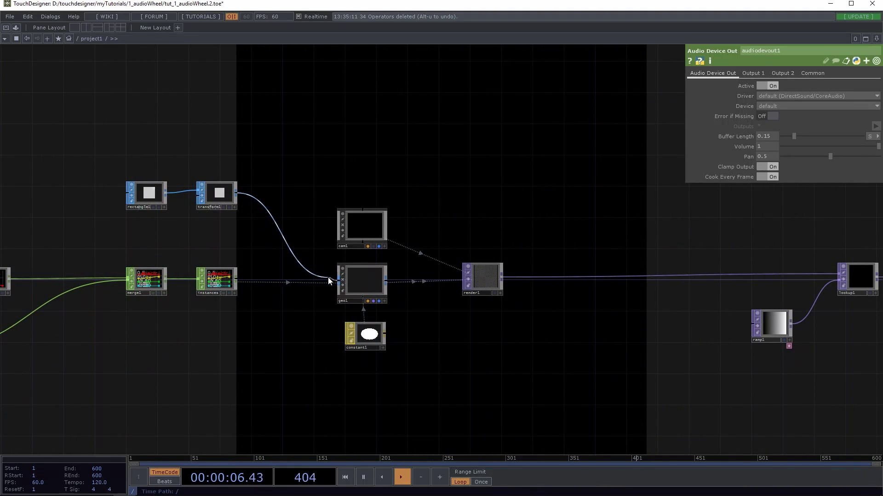
Copy grid1's Size parameter.
click(367, 277)
drag(271, 330, 574, 299)
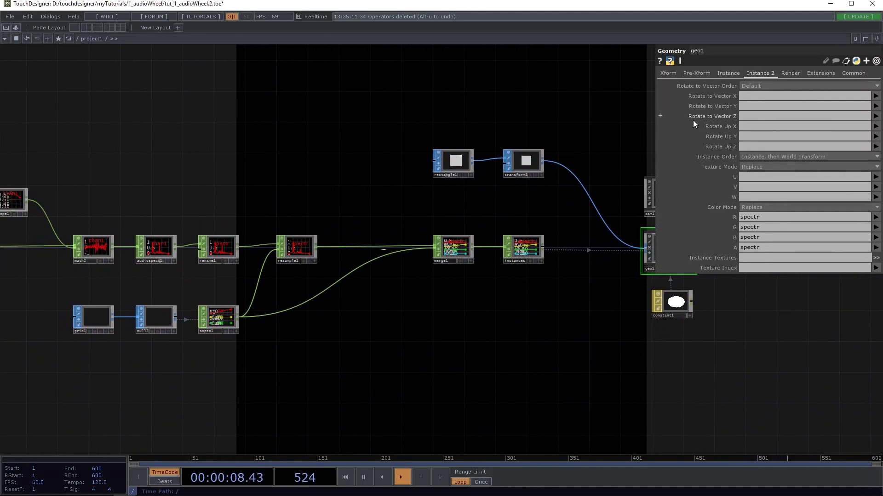
click(668, 72)
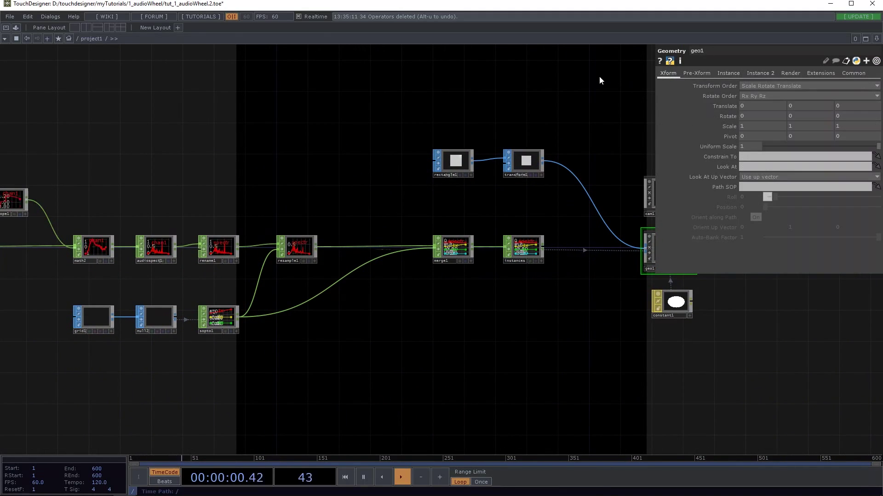
drag(402, 112, 548, 122)
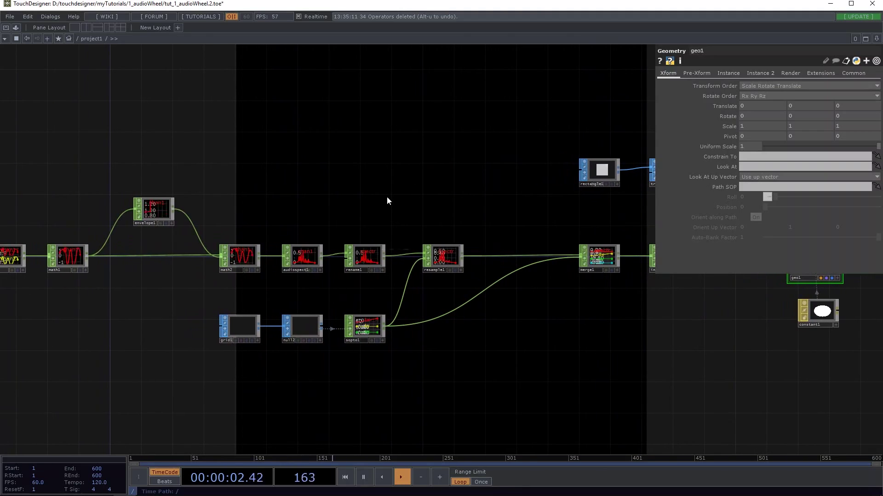
click(239, 325)
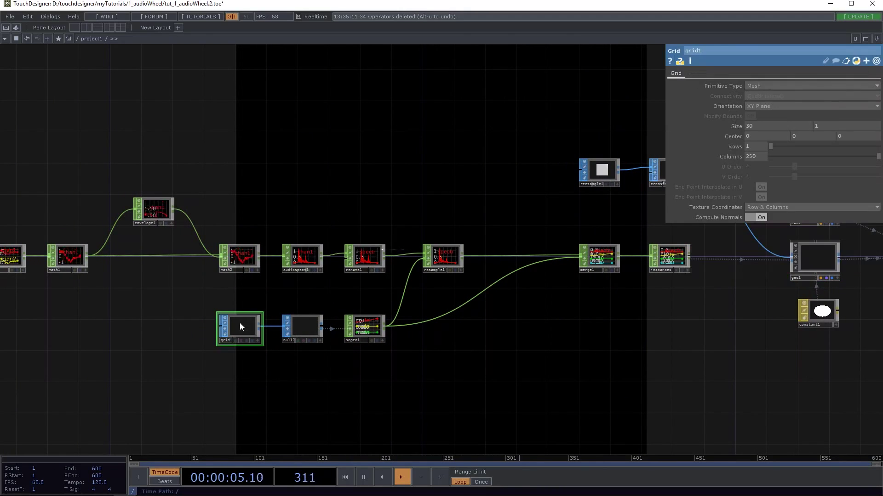
right_click(763, 126)
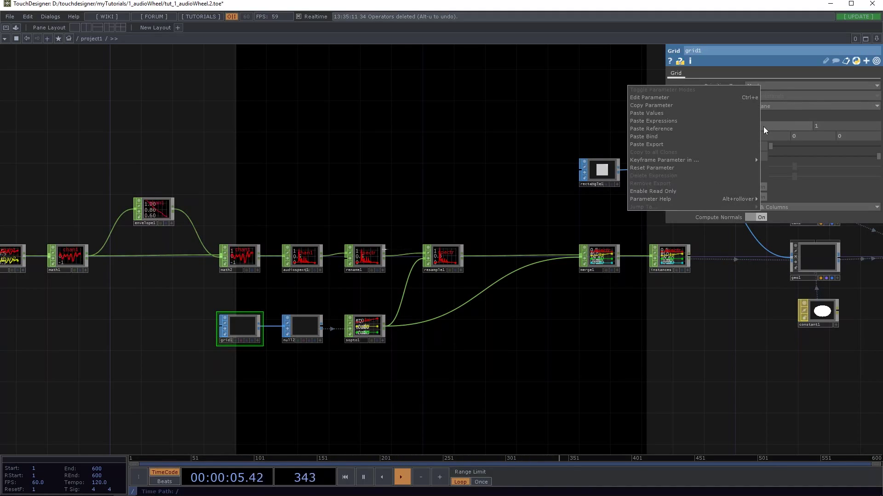
click(660, 105)
Paste a reference to grid1's Size into geo1's Translate X and divide it by 2, giving 15.
drag(473, 139, 183, 152)
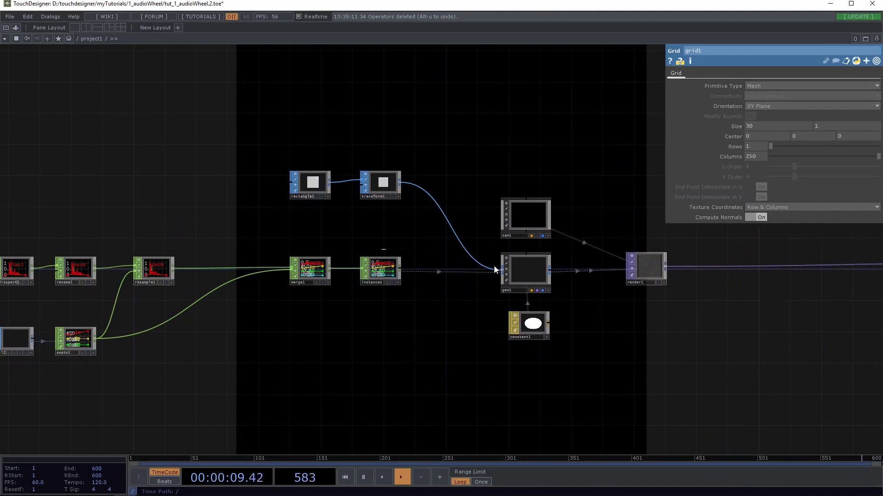
click(526, 271)
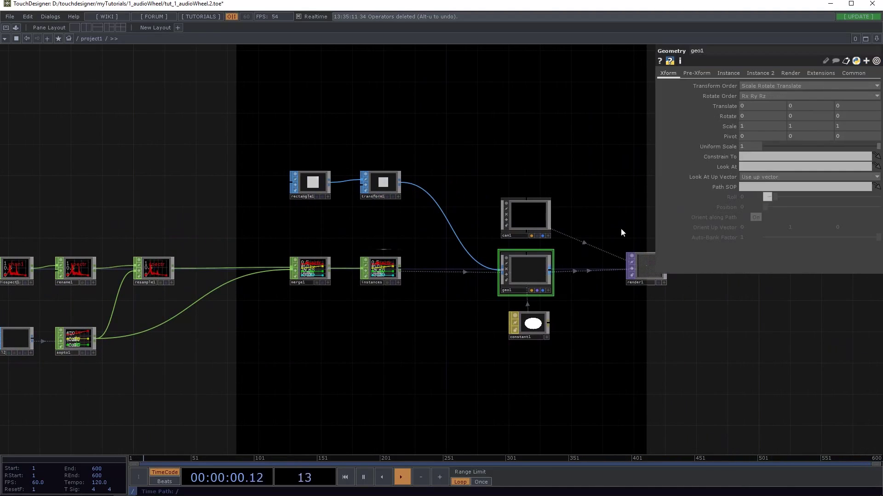
right_click(751, 106)
click(666, 106)
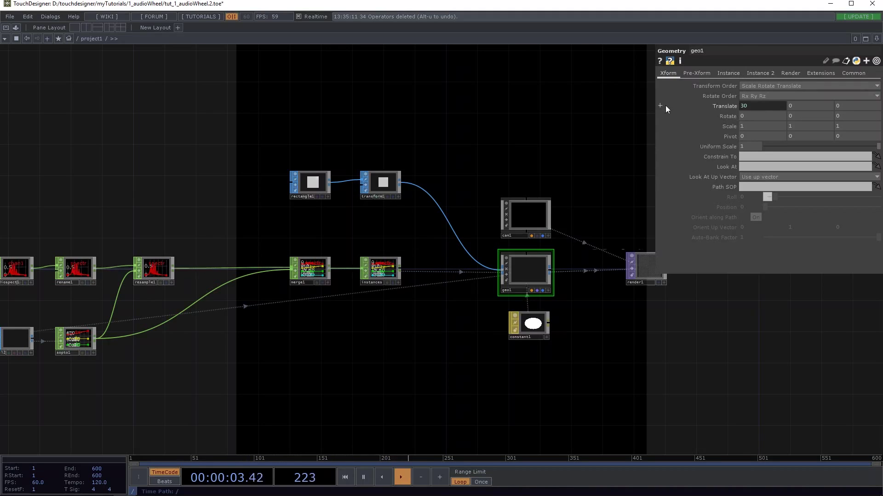
click(714, 106)
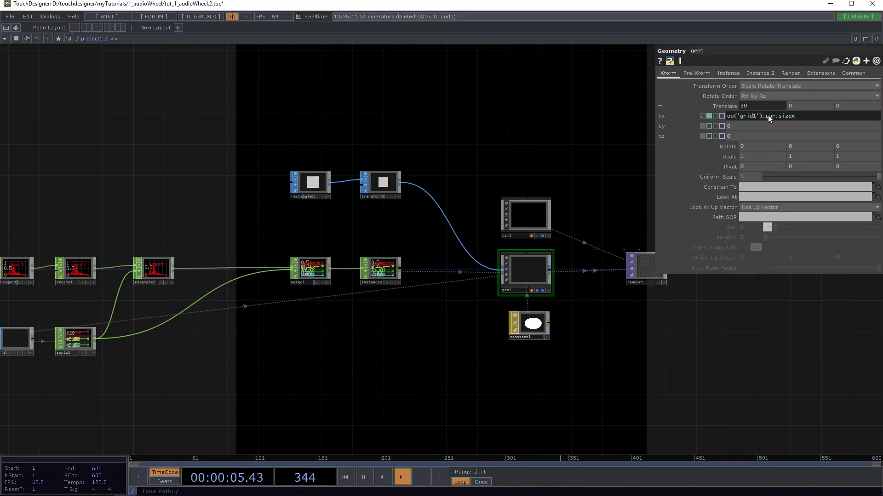
drag(487, 153, 454, 146)
click(817, 119)
mouse_move(818, 121)
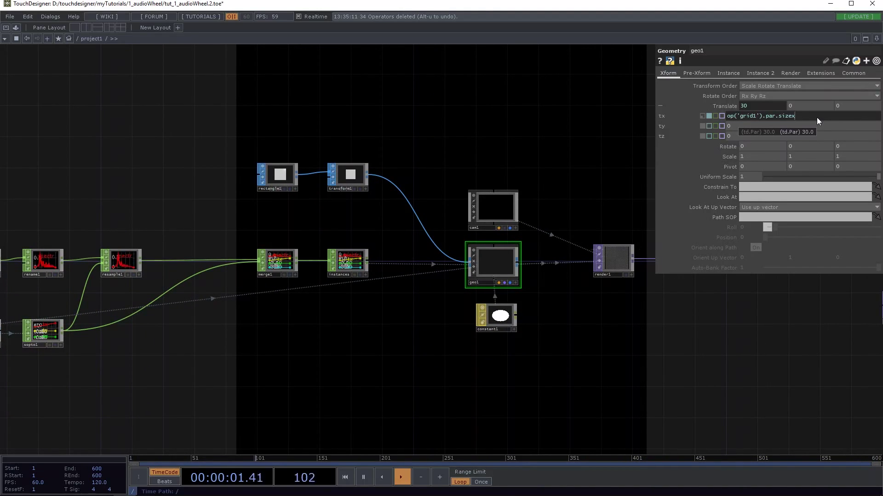
text(/ 2)
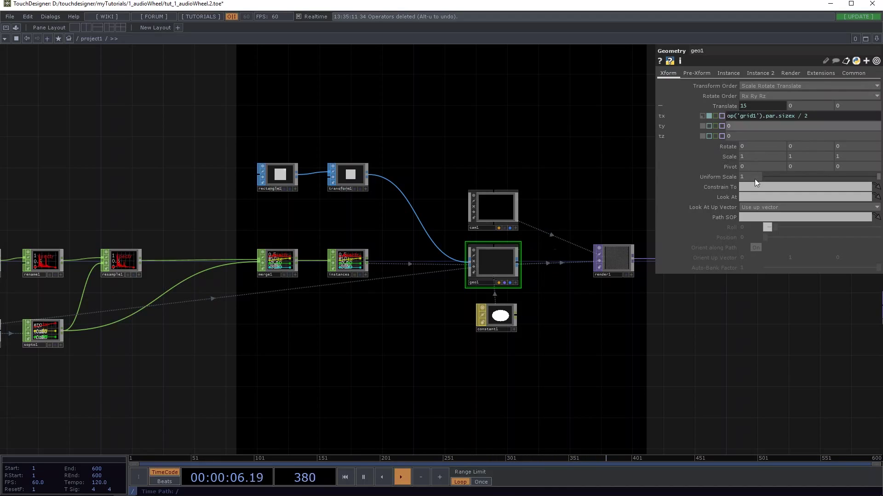
Paste the grid Size reference into geo1's Pivot X with / -2, giving -15.
click(728, 168)
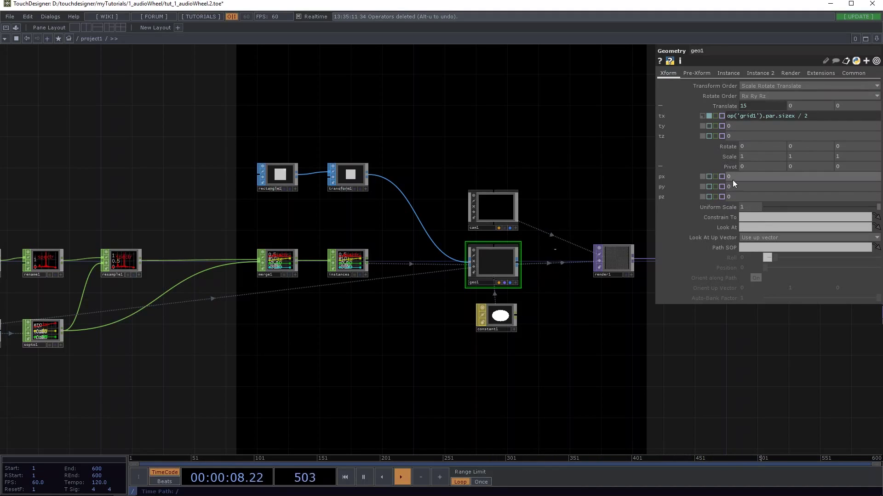
right_click(730, 177)
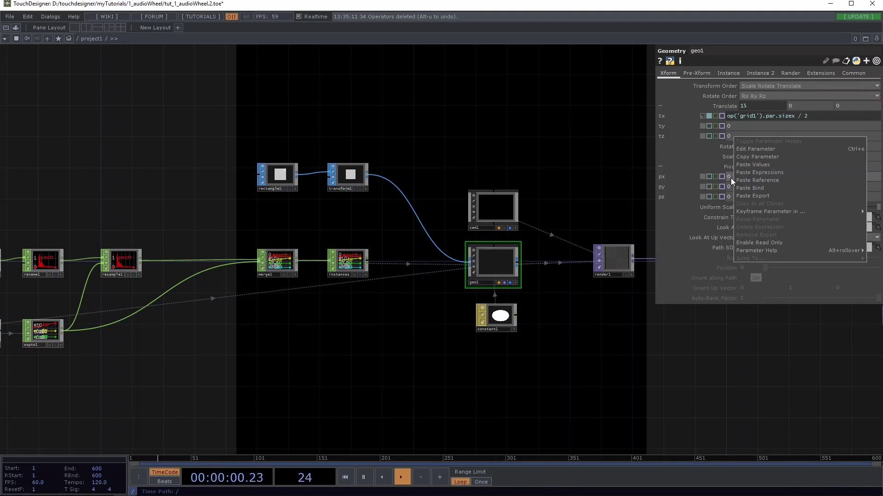
click(753, 180)
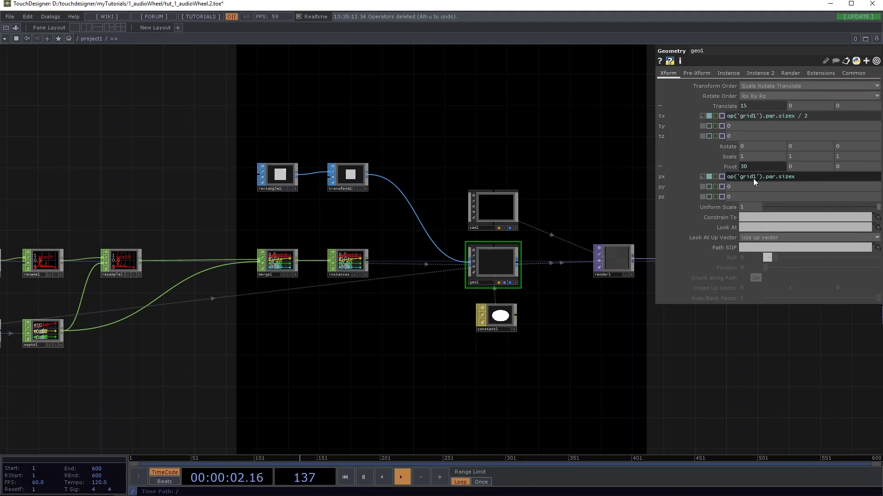
text(/ -2)
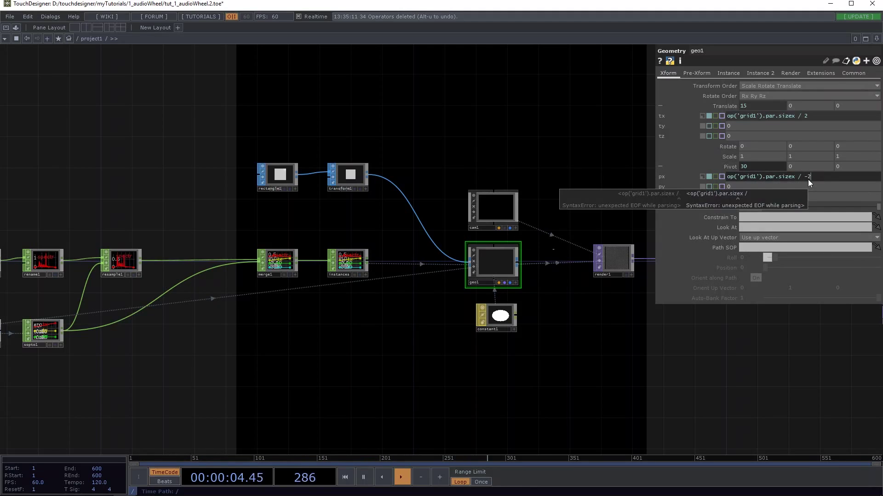
key(Return)
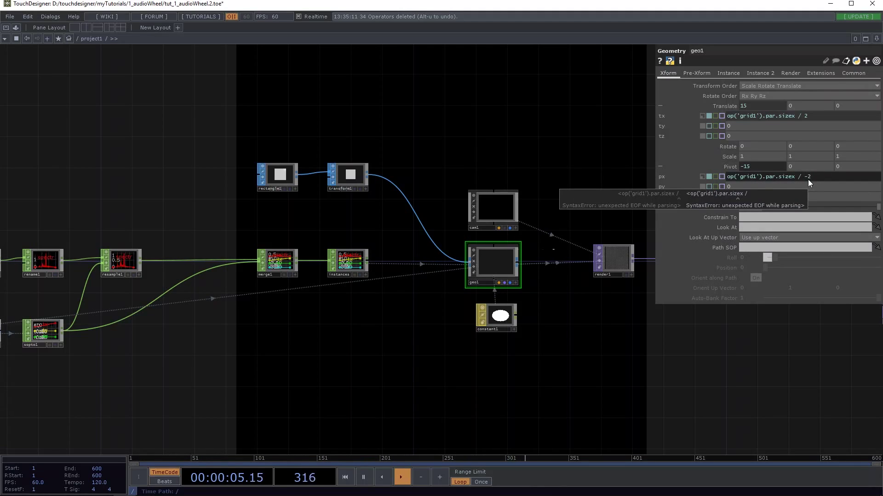
click(730, 166)
click(729, 107)
drag(506, 152, 570, 222)
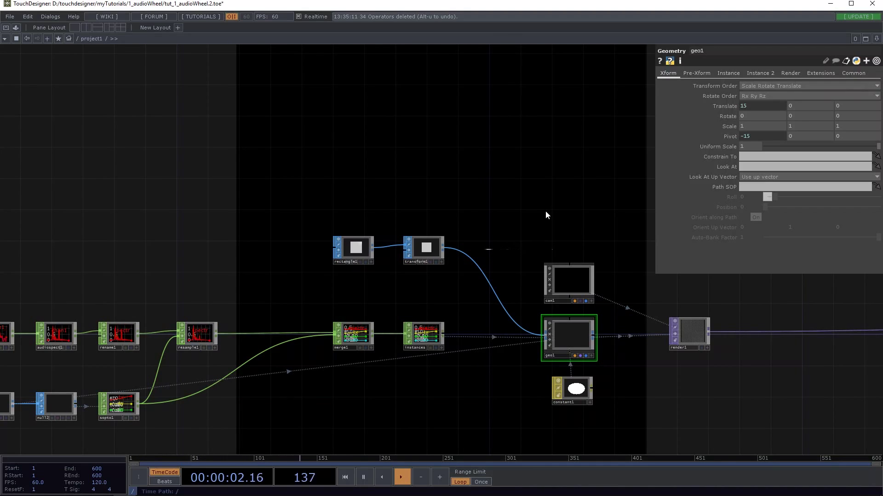
mouse_move(528, 233)
mouse_down()
mouse_move(542, 222)
mouse_move(530, 228)
mouse_up()
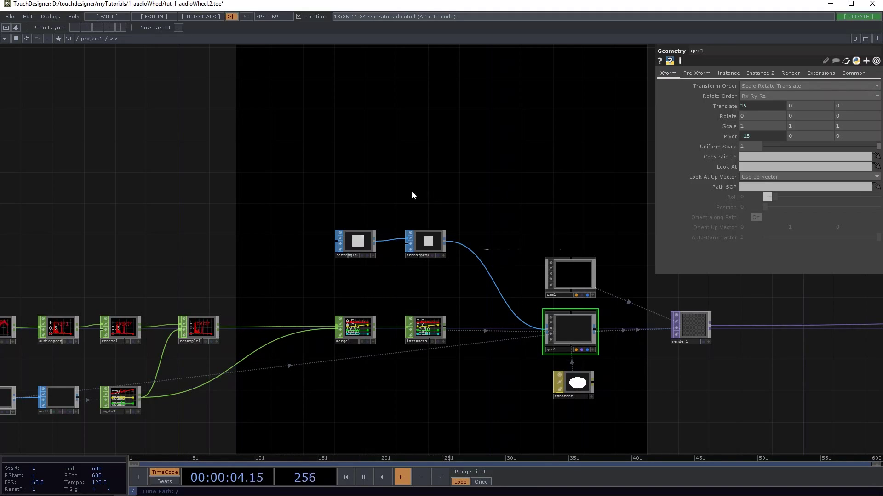
Move audiofilein1 and null1 further left, lining null1 up above audiodevout1.
drag(258, 228, 610, 178)
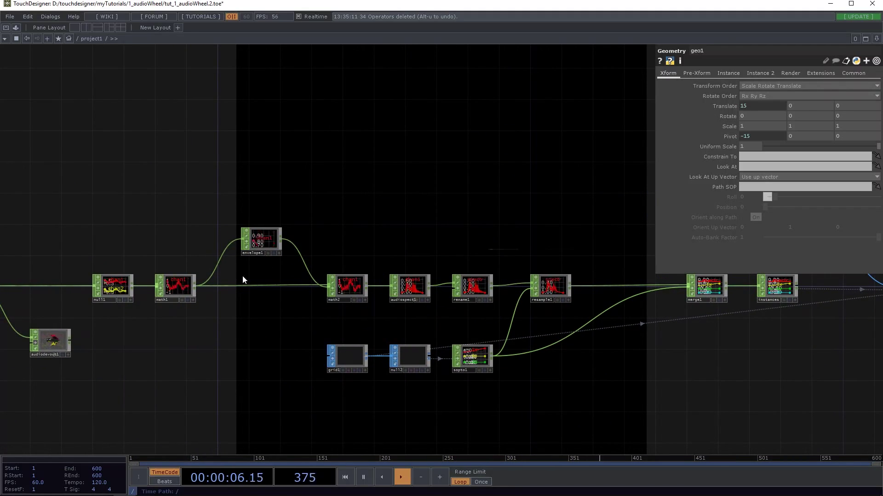
drag(243, 277, 255, 333)
drag(637, 199, 302, 183)
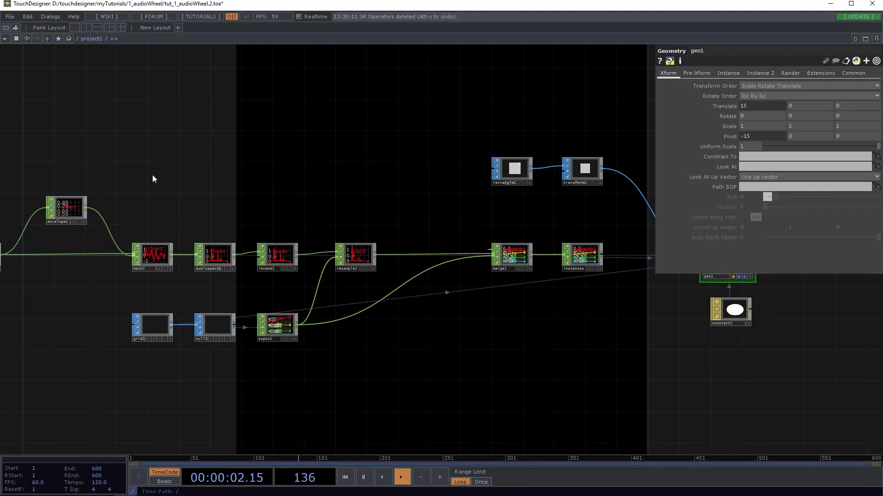
drag(151, 177, 518, 235)
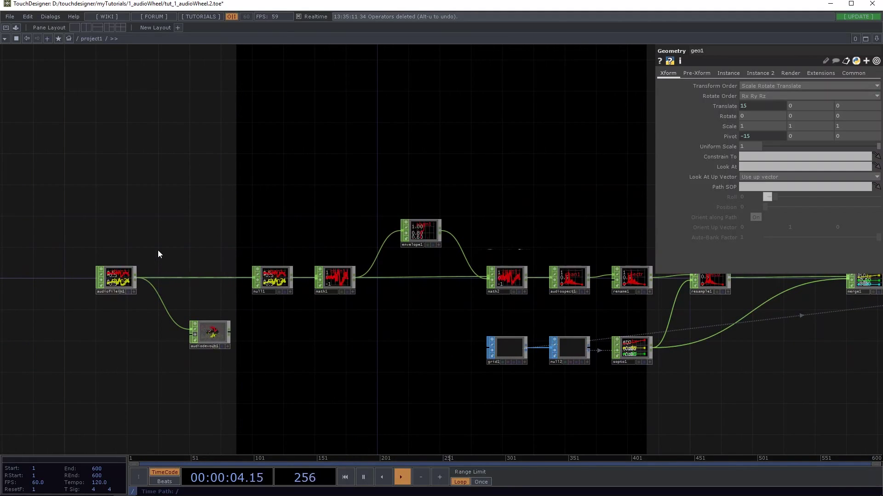
drag(119, 275, 95, 276)
drag(109, 245, 130, 217)
scroll(144, 253, up, 3)
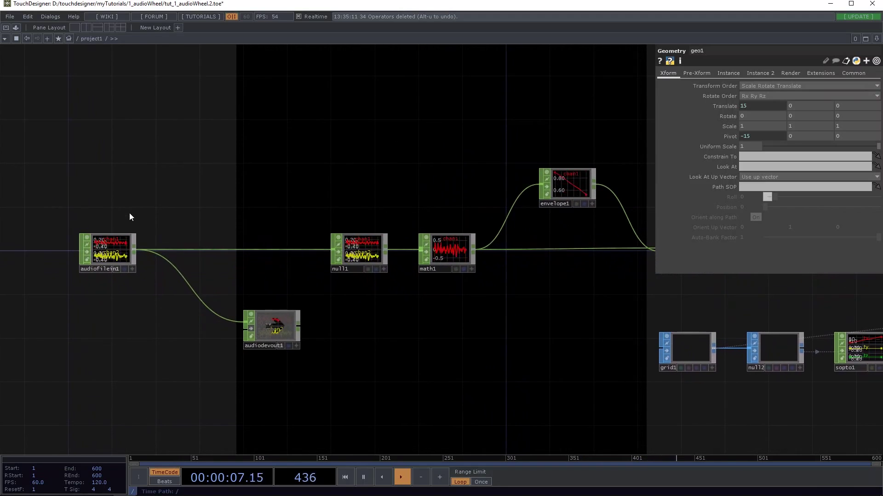
right_click(133, 252)
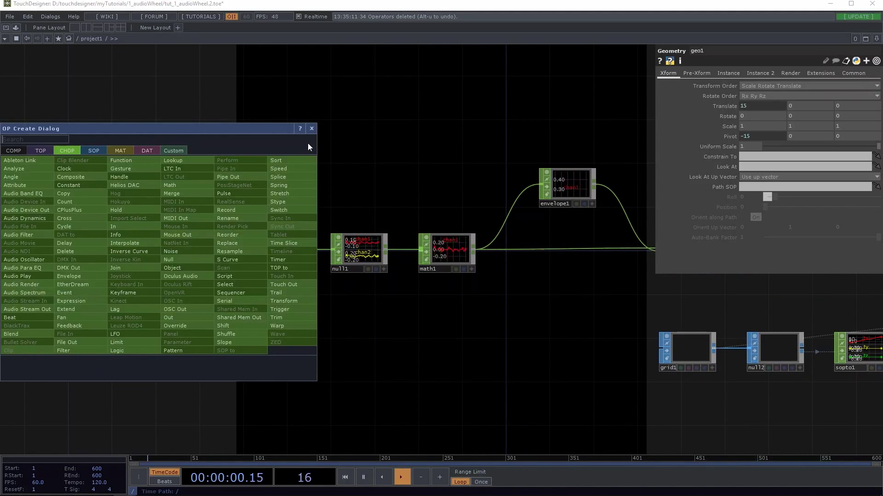
click(313, 128)
drag(335, 243, 263, 244)
drag(275, 325, 263, 325)
Add an Info CHOP (info1) fed from null1 and place it above the audio chain.
right_click(288, 250)
right_click(288, 249)
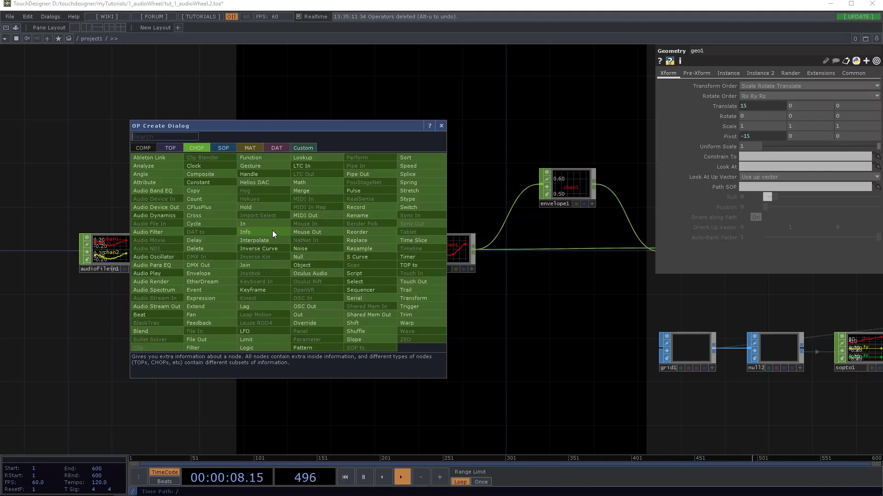
text(inf)
click(245, 232)
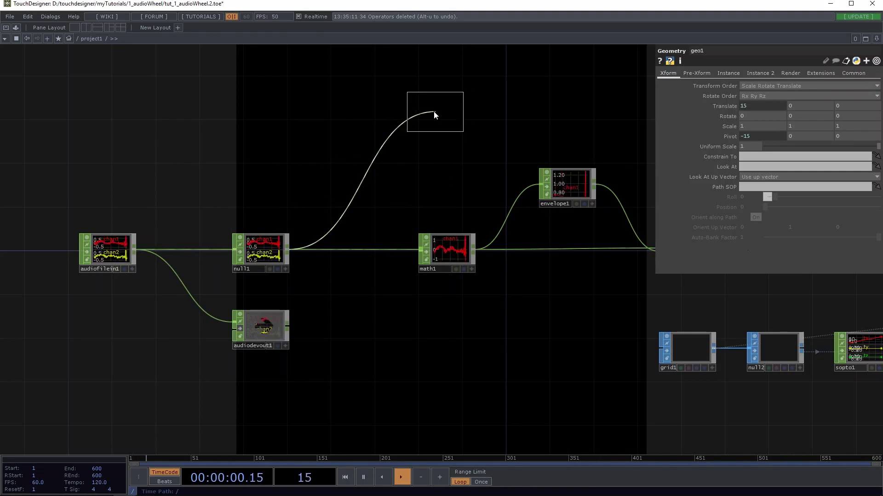
click(437, 115)
drag(434, 151, 282, 237)
scroll(281, 236, down, 2)
drag(347, 186, 416, 179)
scroll(372, 208, up, 3)
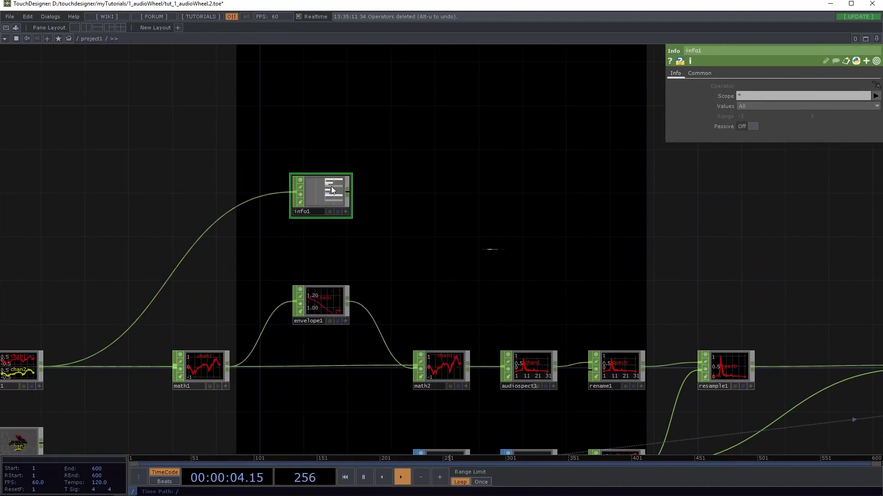
scroll(352, 185, up, 6)
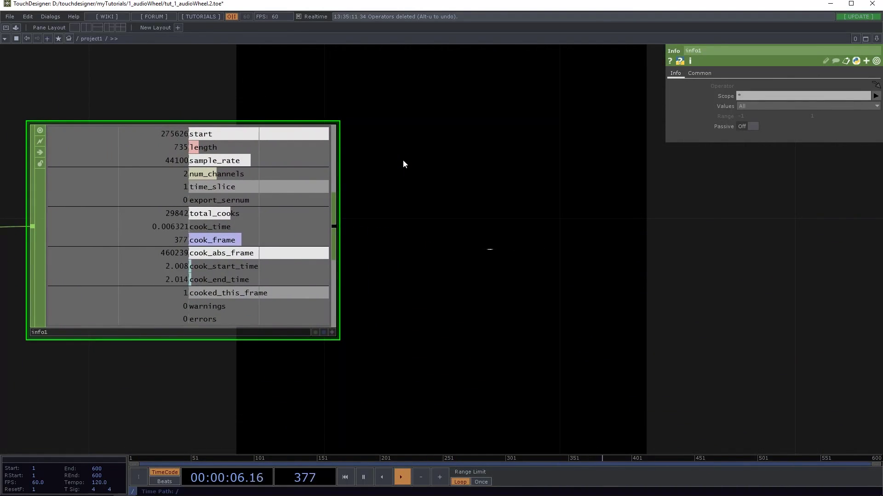
scroll(381, 170, down, 3)
drag(375, 199, 246, 194)
scroll(315, 197, down, 2)
Add a Select CHOP (select1) after info1 and duplicate it as select2.
right_click(211, 189)
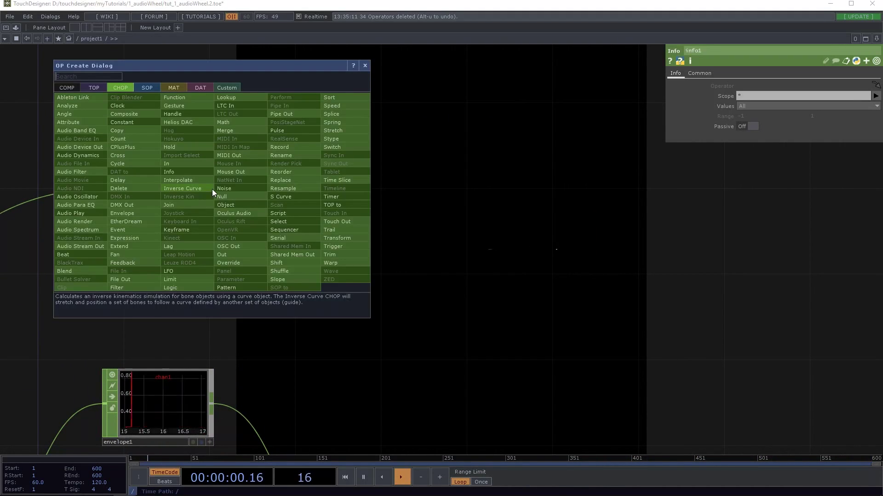
text(sele)
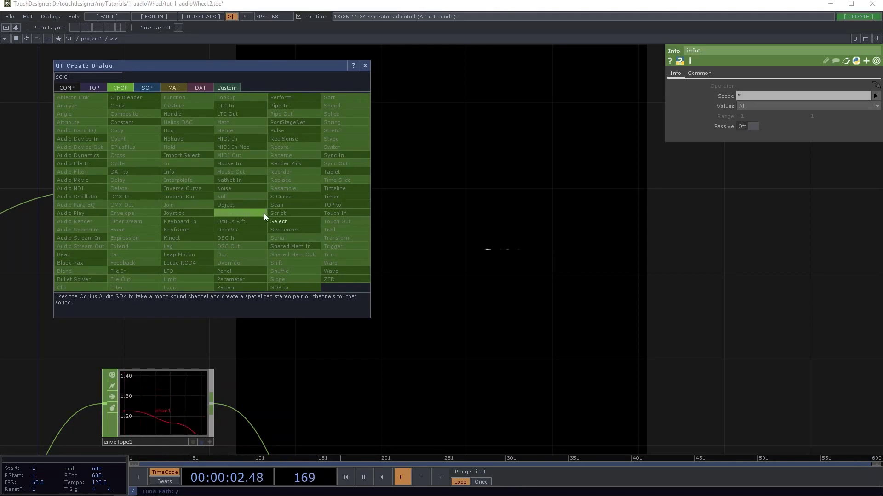
click(278, 221)
click(363, 132)
scroll(368, 156, down, 2)
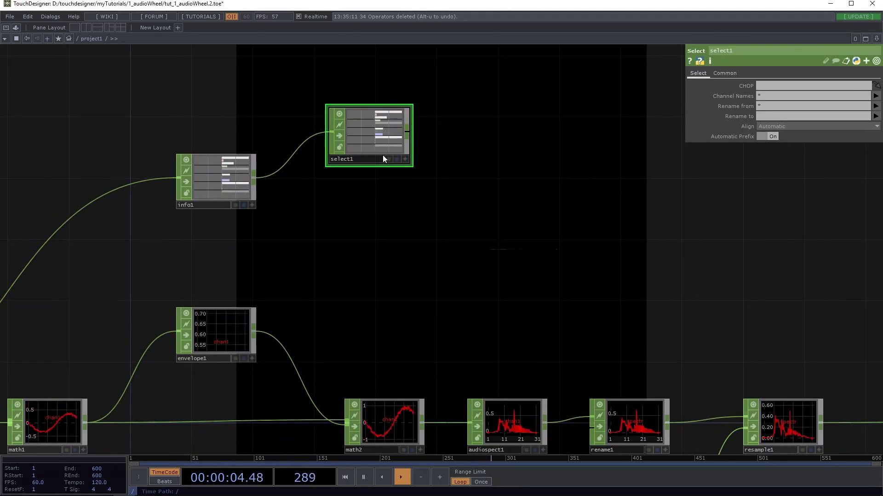
click(876, 97)
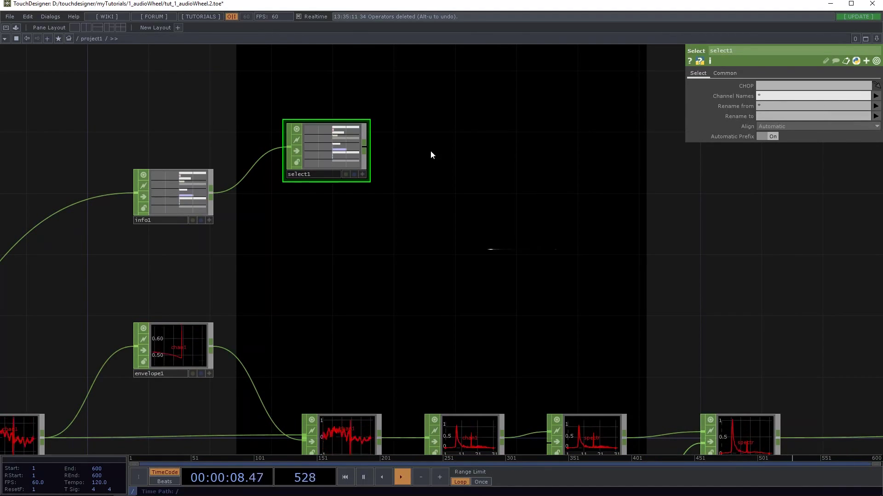
key(ctrl+c)
key(ctrl+v)
click(339, 168)
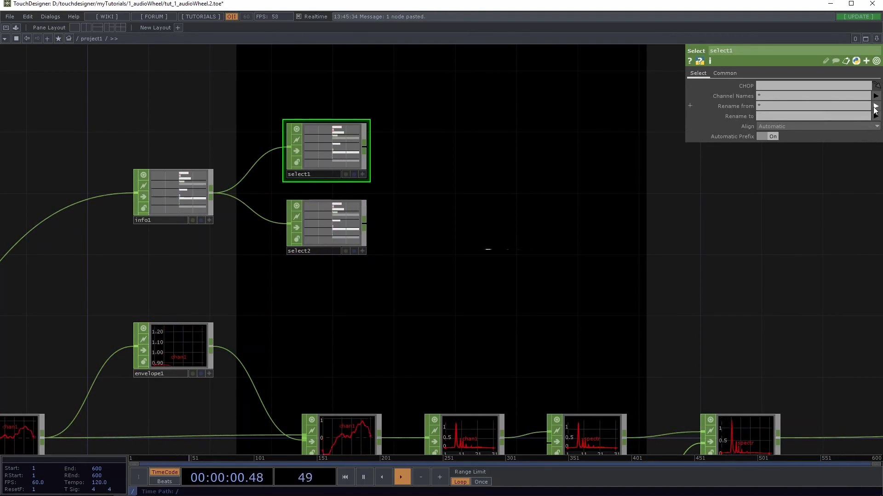
click(876, 98)
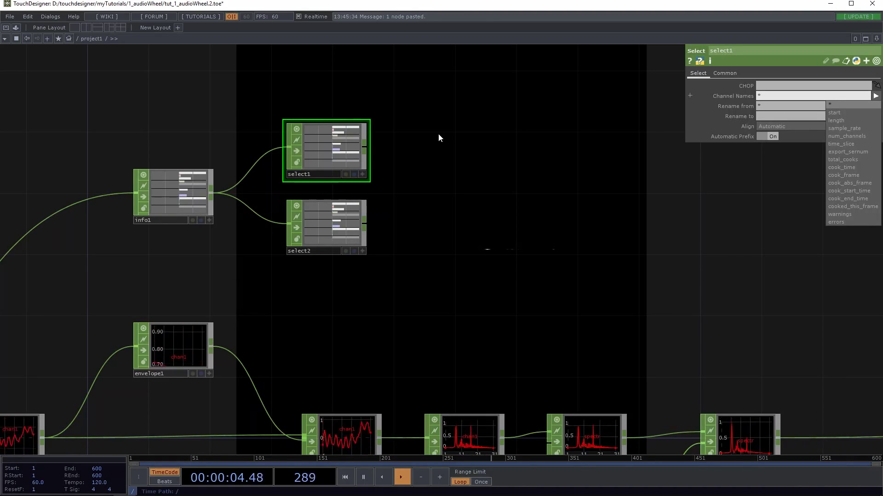
click(801, 129)
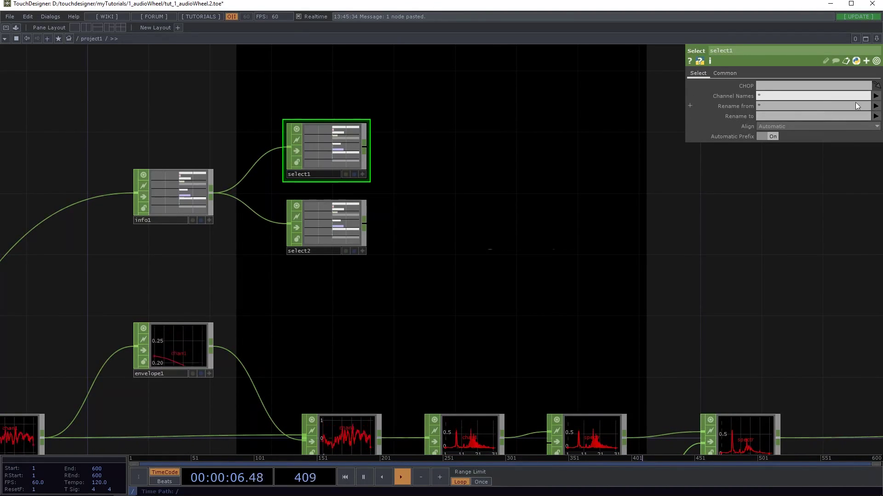
Rewire info1's input to come directly from audiofilein1.
click(193, 200)
scroll(172, 202, up, 5)
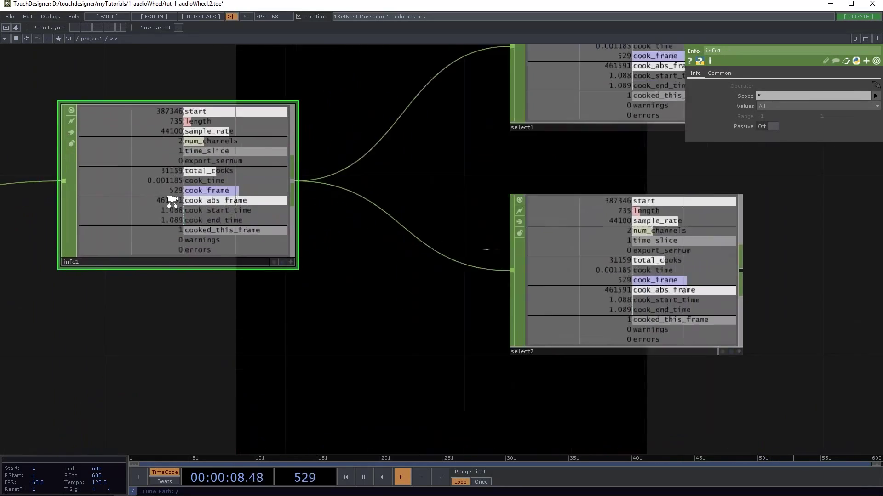
scroll(172, 202, down, 5)
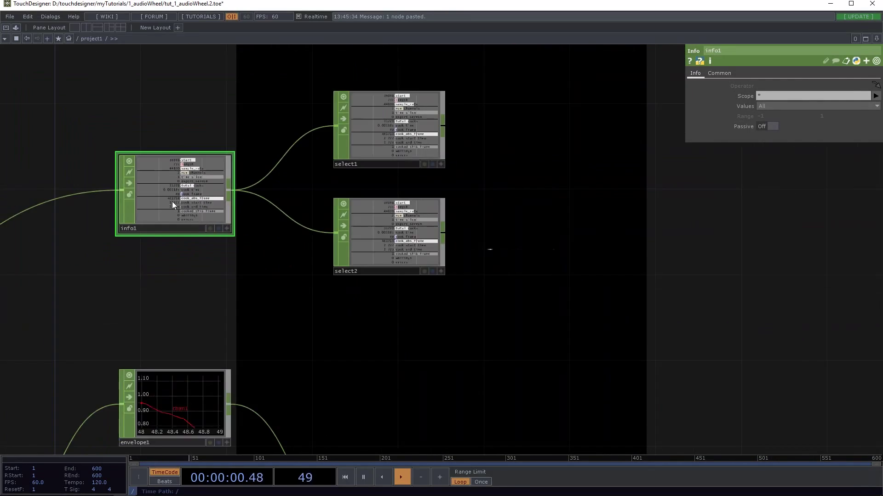
drag(413, 252, 765, 211)
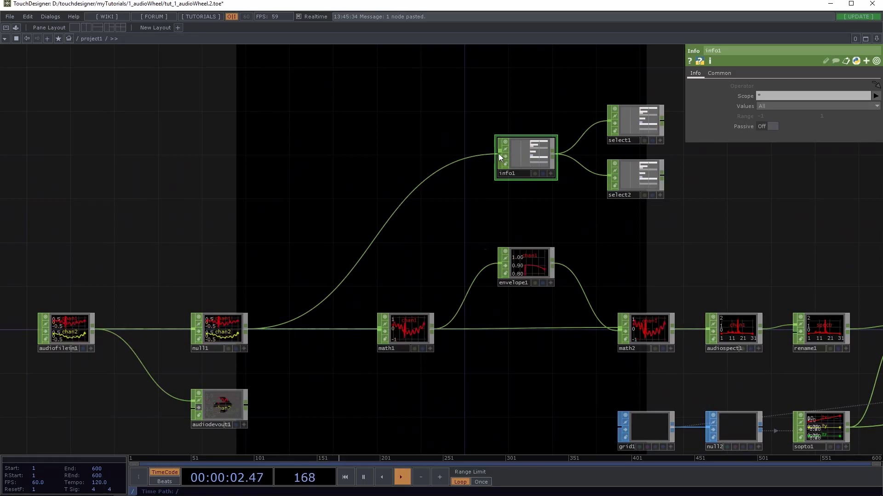
drag(498, 154, 93, 330)
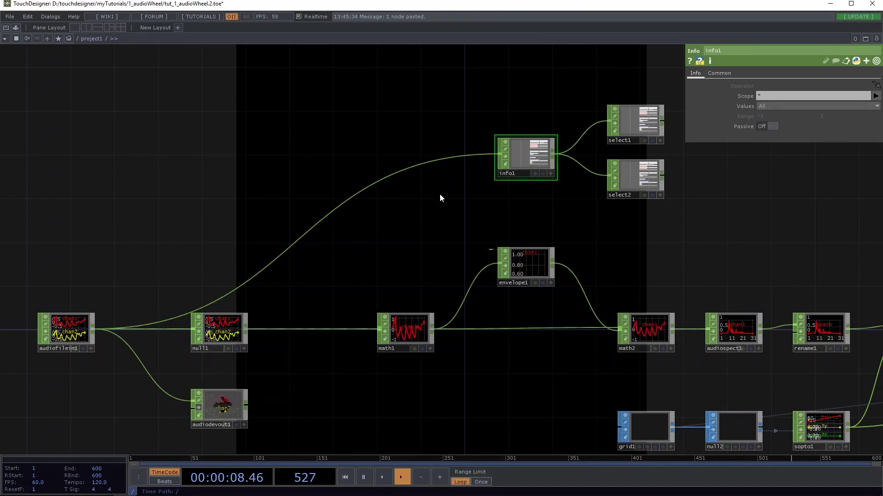
Set select1's Channel Names to the fraction channel.
drag(441, 234, 278, 269)
scroll(380, 239, up, 3)
drag(382, 232, 201, 343)
click(498, 147)
click(876, 97)
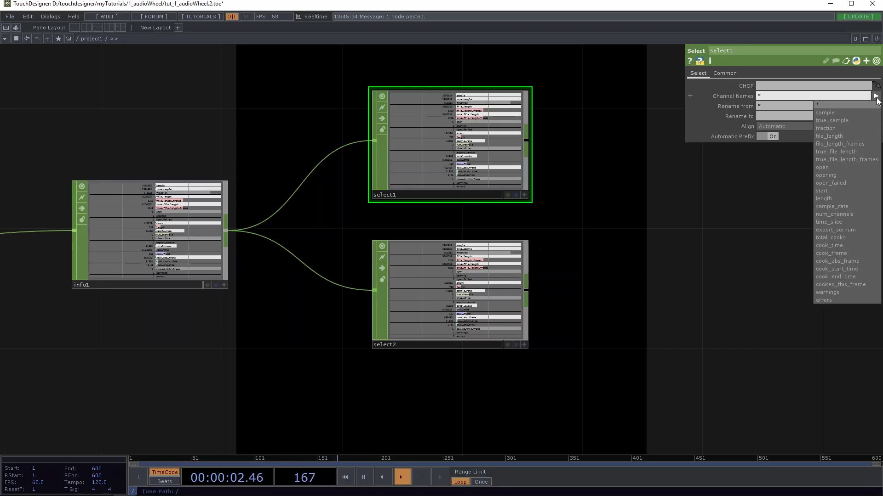
click(845, 130)
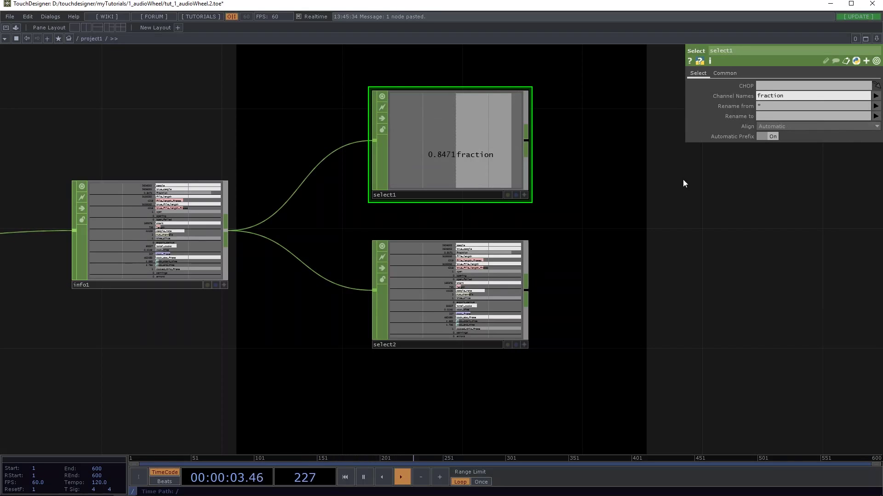
Set select2's Channel Names to the sample channel and move select1 slightly higher.
click(468, 269)
click(875, 96)
click(875, 97)
click(875, 96)
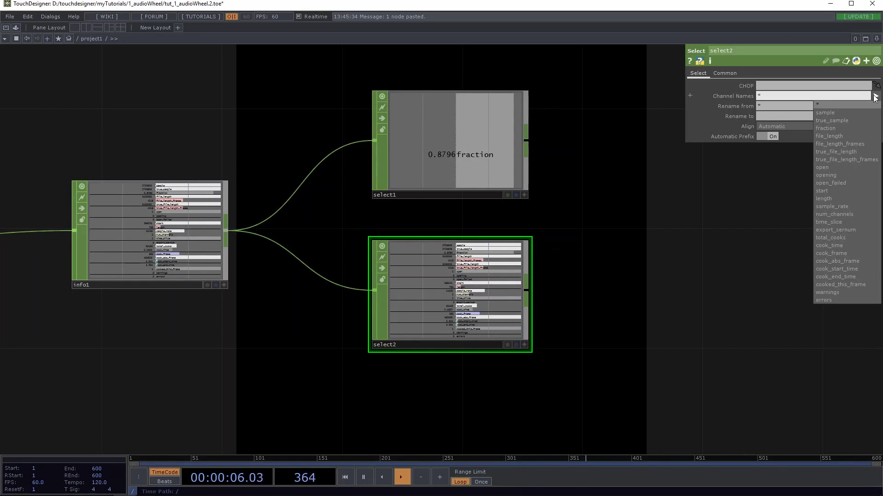
click(839, 108)
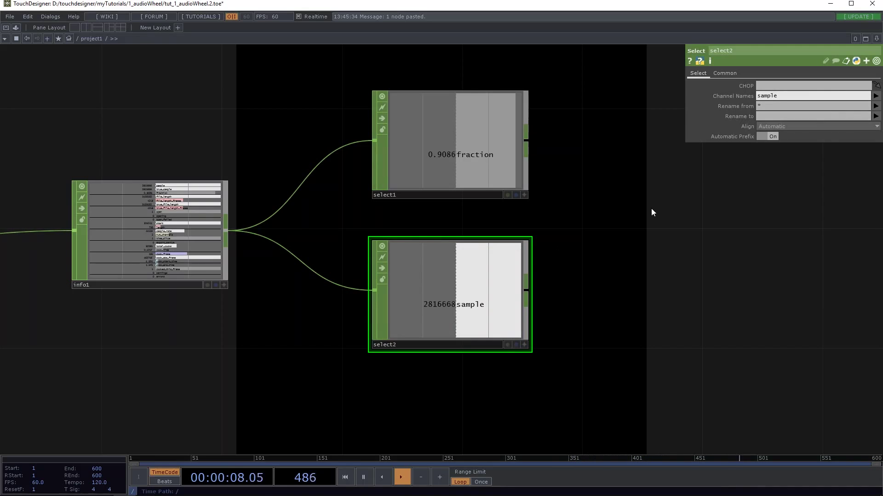
scroll(648, 205, down, 2)
drag(646, 201, 434, 203)
scroll(391, 221, down, 3)
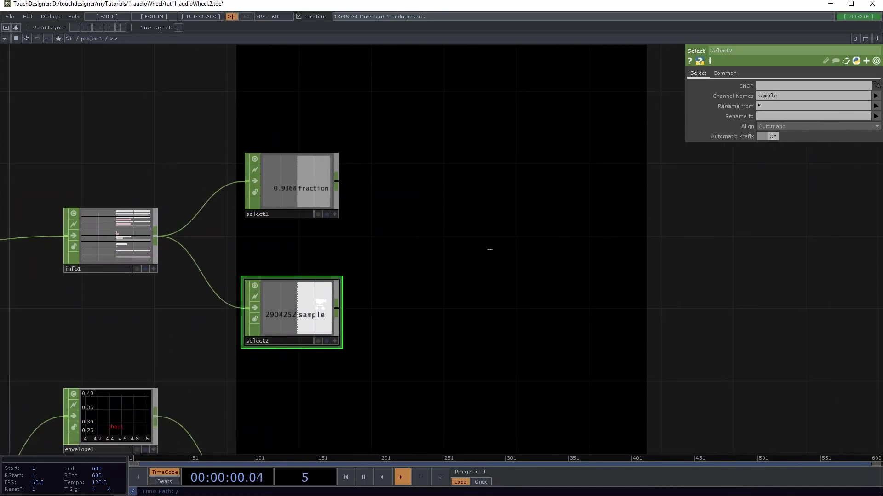
drag(348, 242, 295, 232)
drag(271, 202, 271, 186)
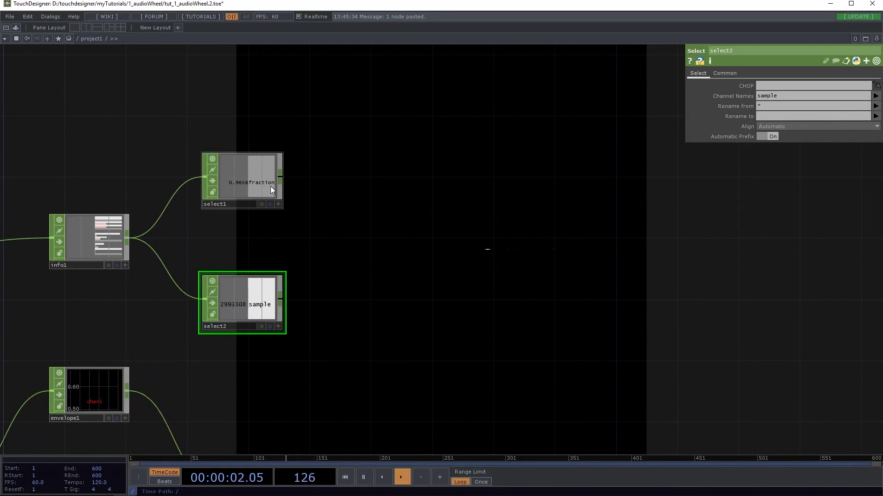
click(276, 175)
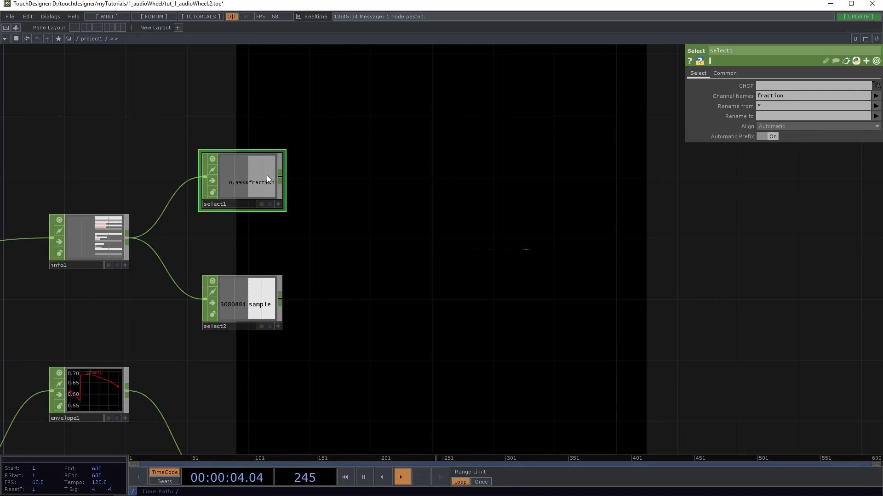
scroll(224, 225, up, 3)
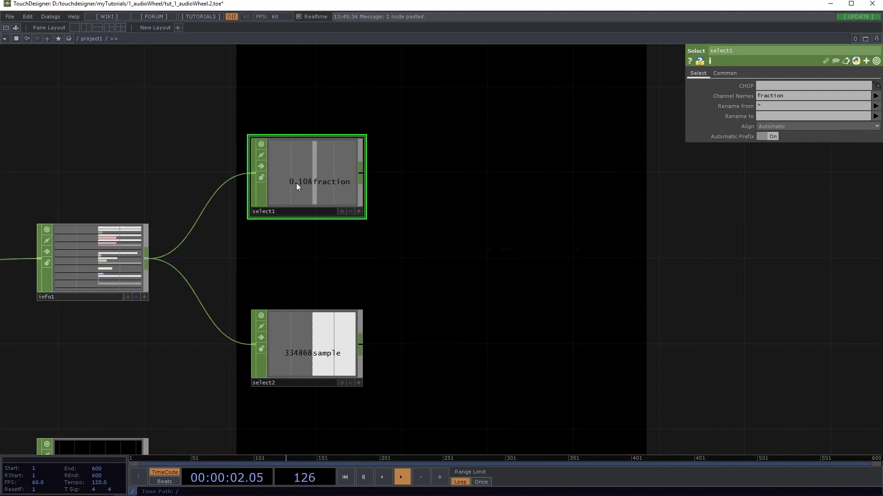
Add a Math CHOP (math3) after select1 remapping the range 0–1 to 0–360.
right_click(361, 173)
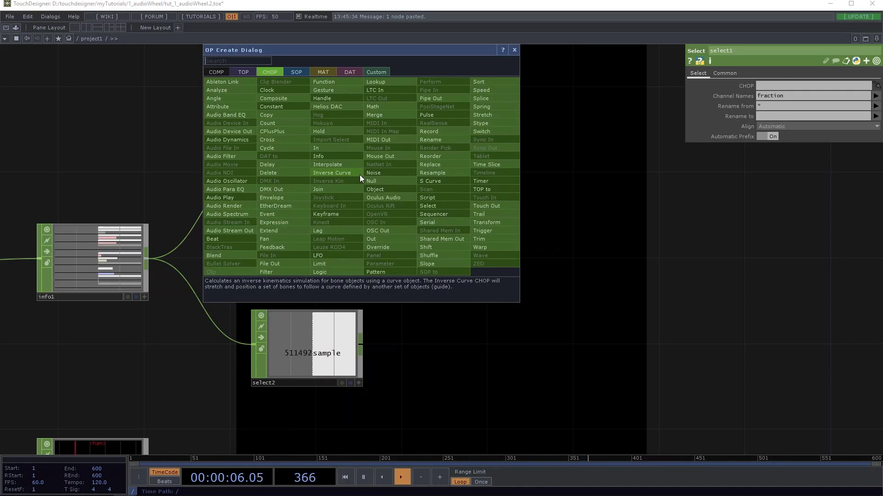
text(mat)
click(367, 106)
click(419, 151)
scroll(339, 253, down, 2)
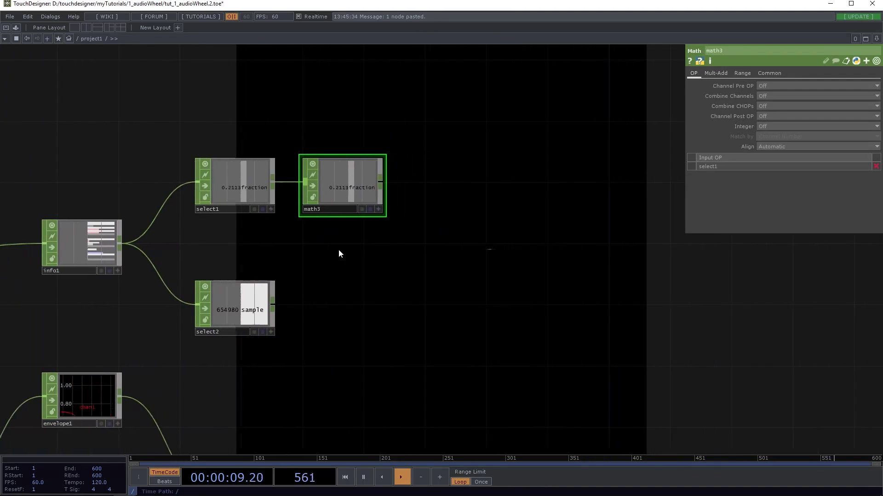
click(749, 72)
click(829, 94)
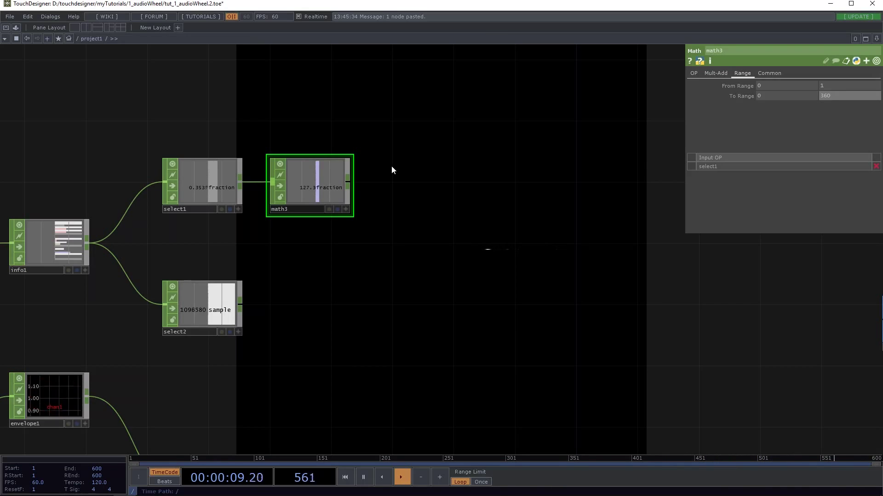
Add a Null CHOP (null3) after math3.
right_click(348, 180)
text(nu)
click(358, 187)
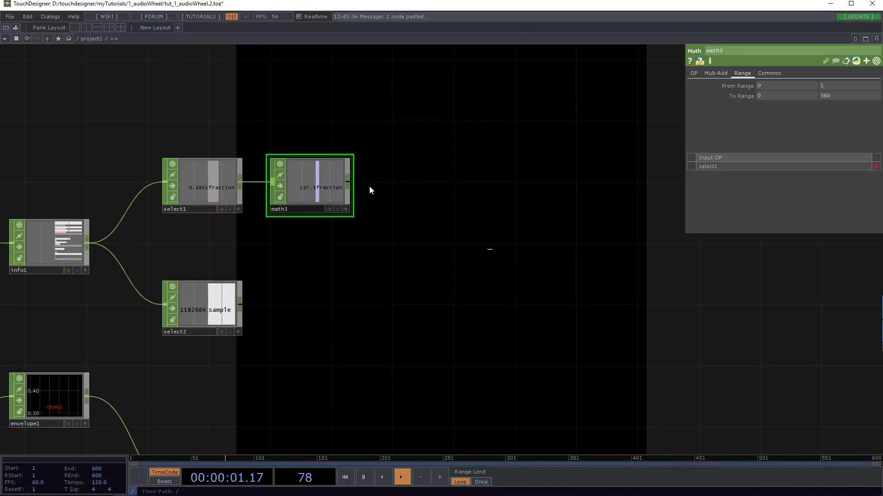
click(414, 186)
scroll(411, 175, down, 2)
drag(550, 208, 296, 184)
scroll(377, 194, down, 3)
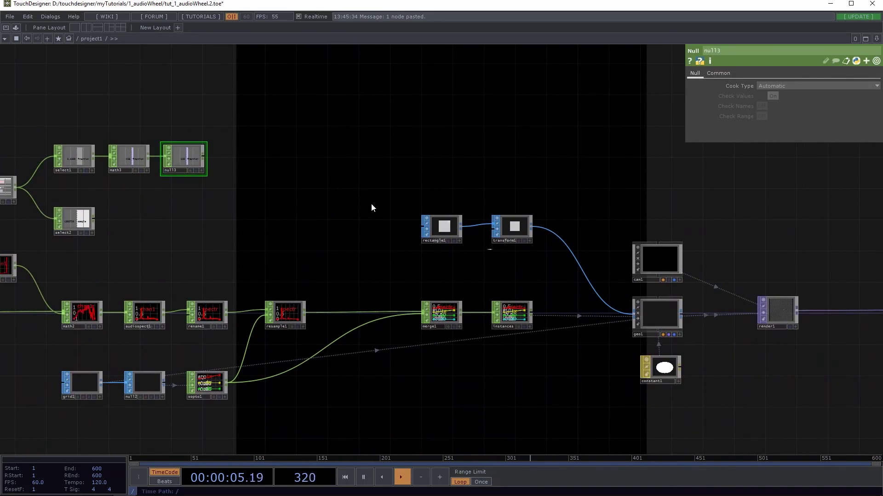
Export null3's fraction channel to geo1's Rotate Z so the wheel turns 0–360 with playback.
click(659, 322)
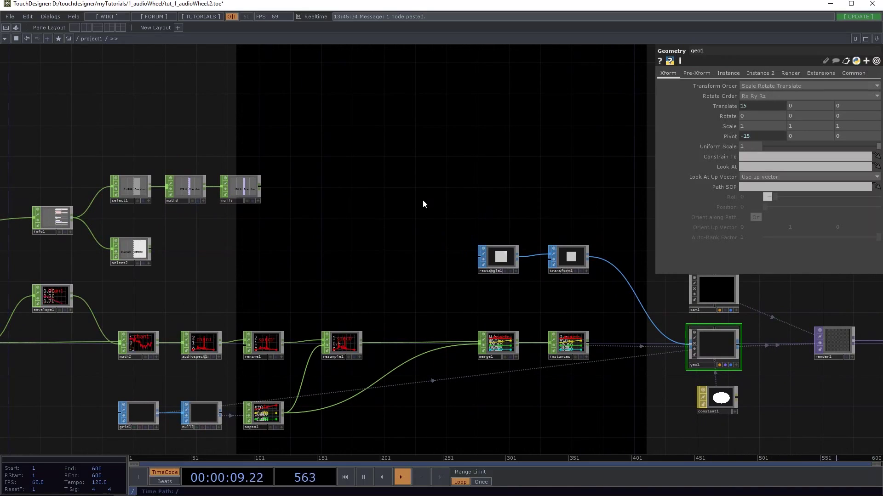
drag(423, 199, 486, 216)
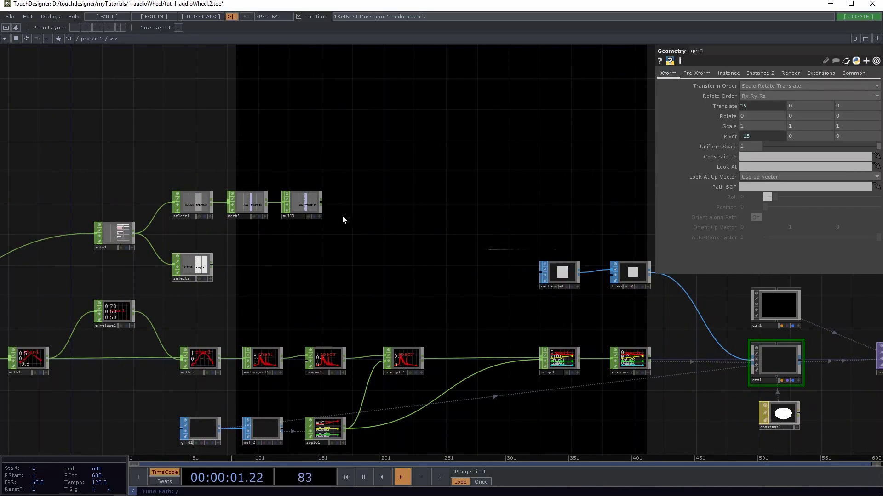
click(320, 215)
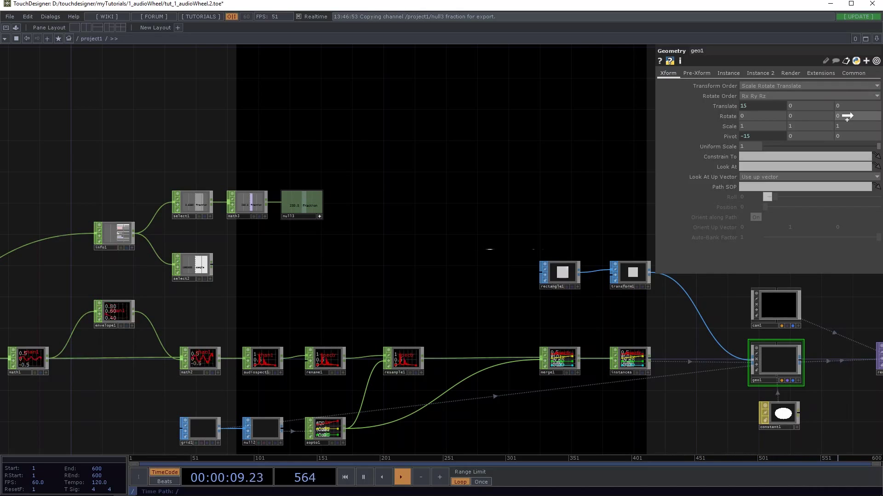
drag(847, 117, 853, 114)
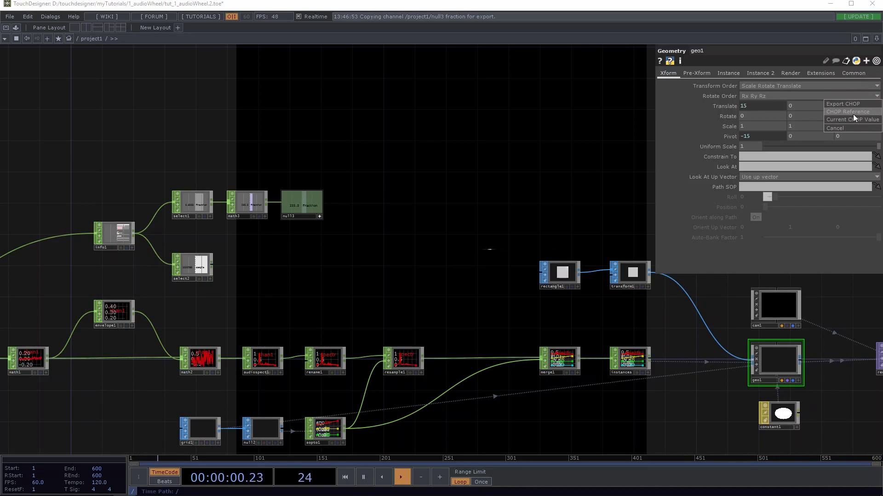
click(321, 217)
drag(434, 224, 401, 223)
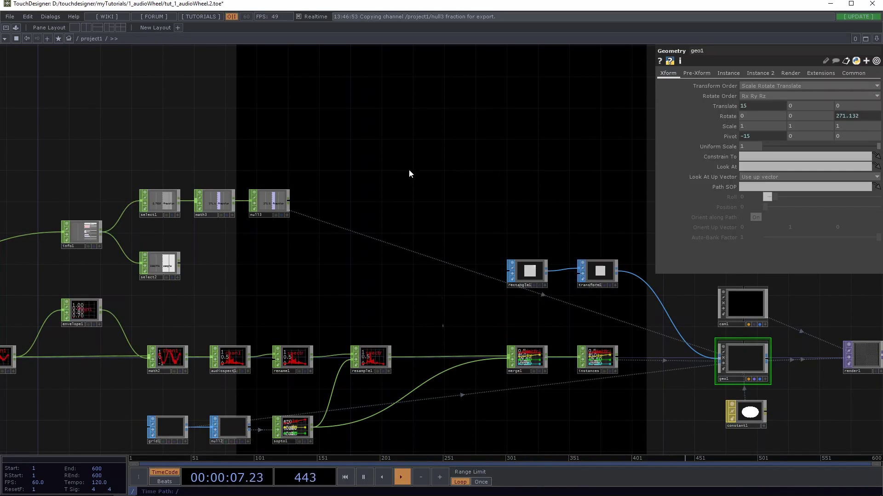
click(858, 115)
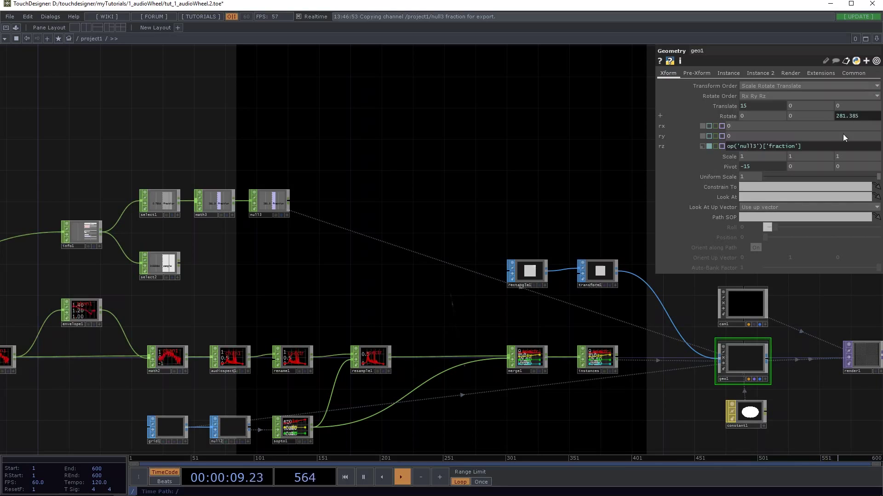
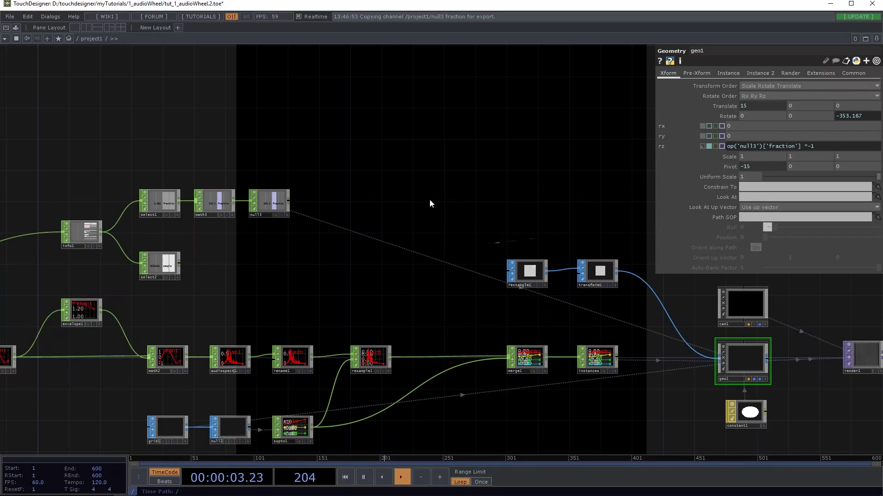
Shift ramp1, lookup1 and bg further right to leave room after render1.
scroll(428, 197, down, 2)
drag(428, 202, 476, 201)
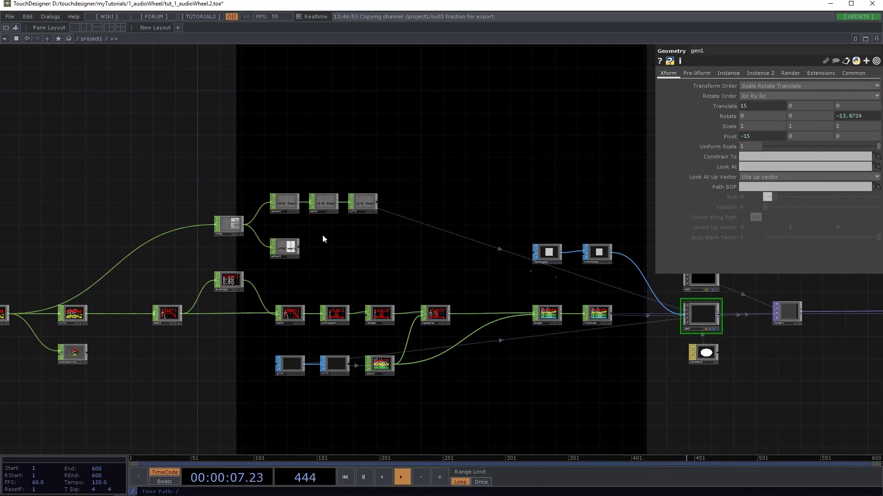
drag(376, 260, 58, 254)
drag(404, 226, 263, 226)
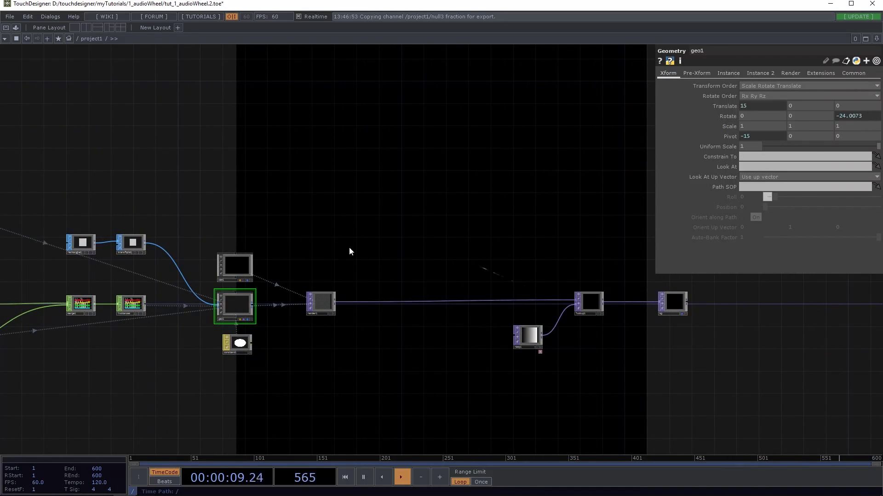
drag(694, 349, 694, 349)
drag(519, 340, 669, 340)
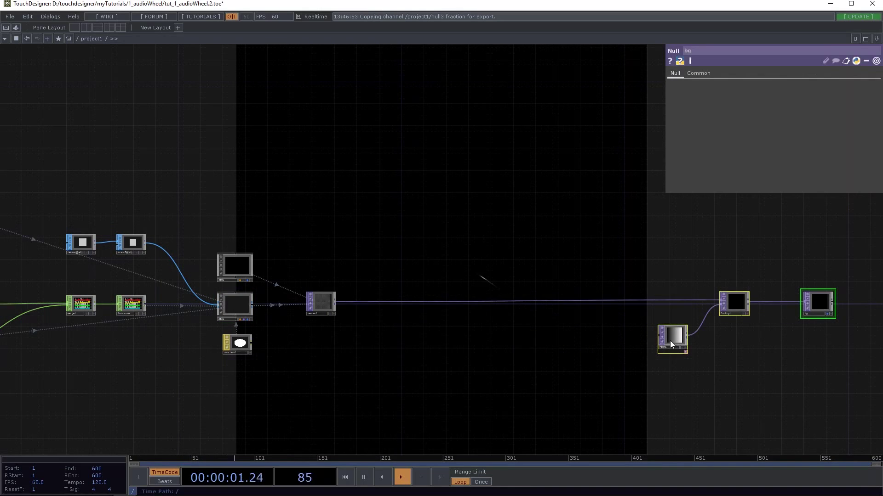
Insert Composite TOP comp1 on the render1→lookup1 wire with its Operation set to Add.
scroll(393, 327, up, 2)
right_click(273, 294)
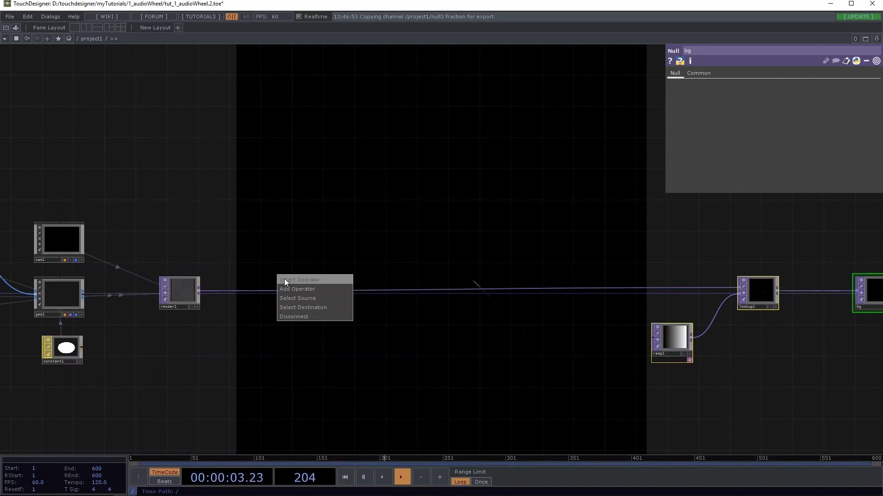
click(284, 279)
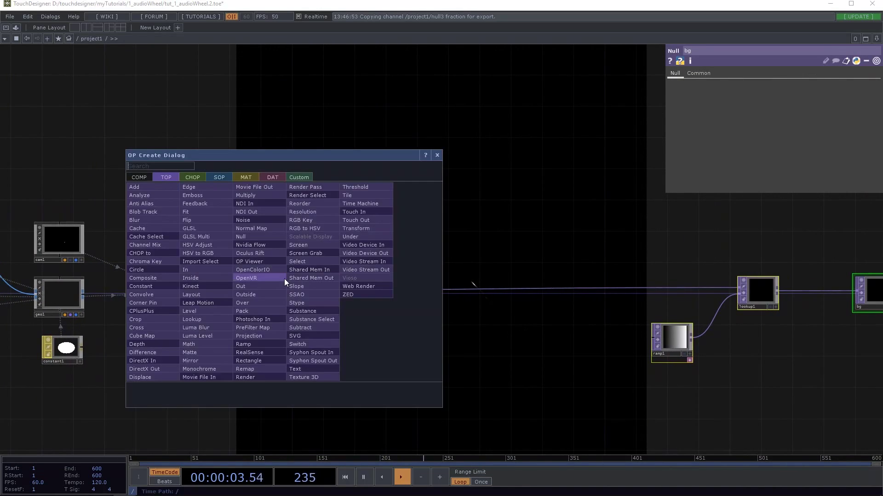
click(152, 279)
click(413, 296)
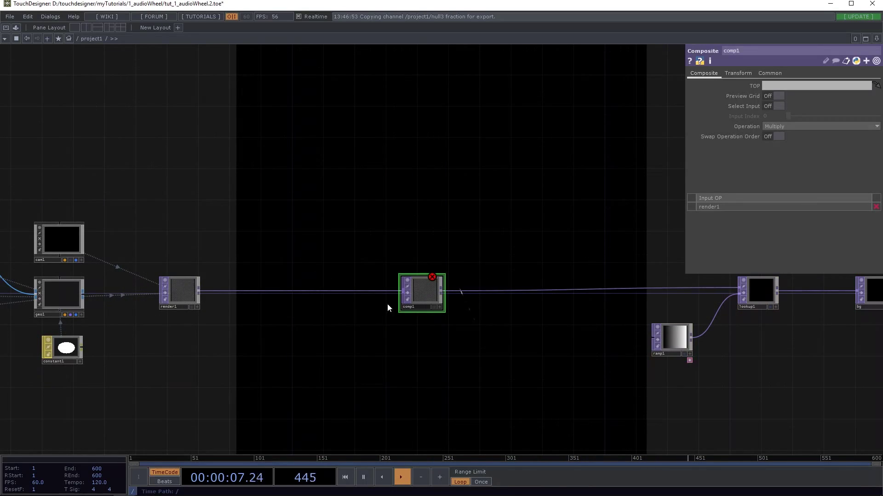
click(768, 127)
click(770, 135)
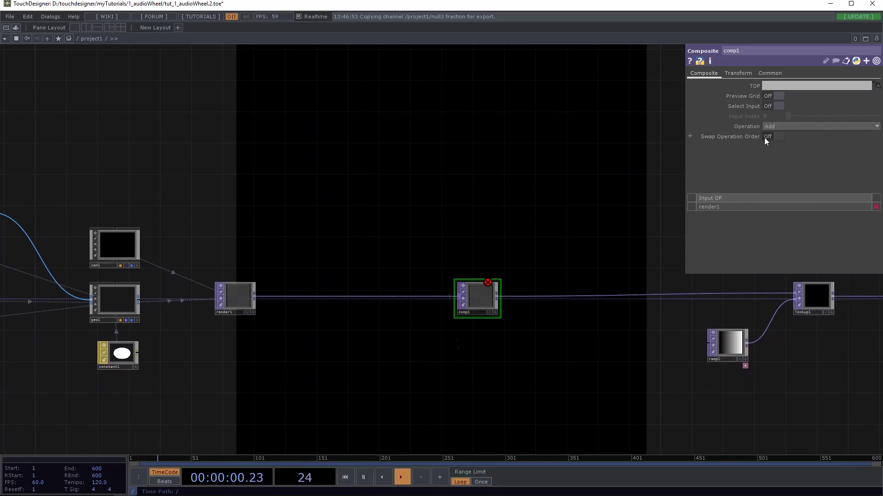
Add Feedback TOP feedback1 from render1, wire it into comp1, and set comp1 as its Target TOP.
right_click(255, 295)
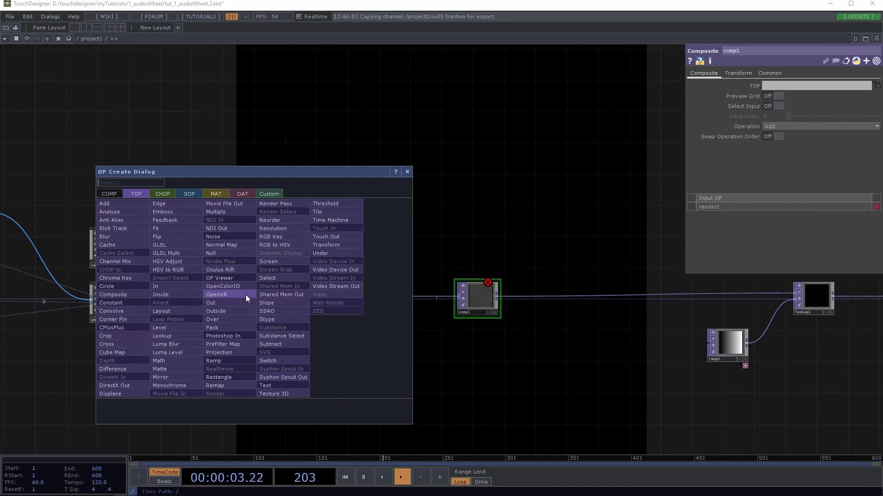
text(fee)
click(174, 218)
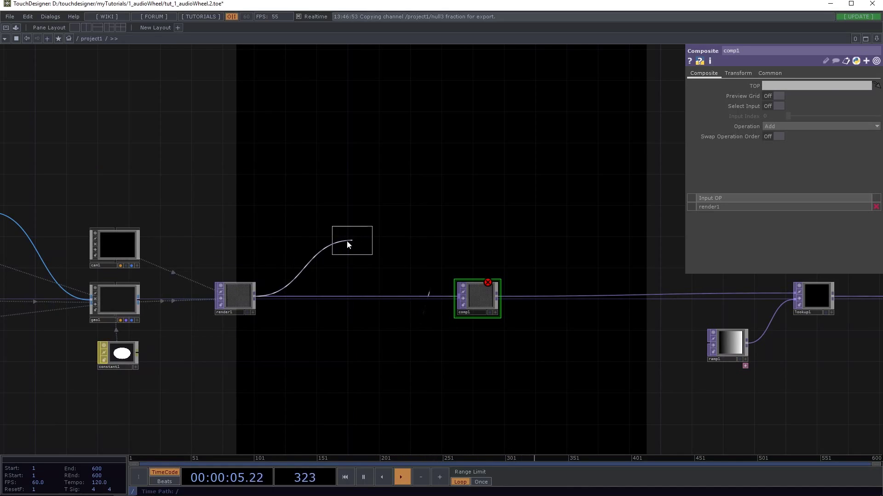
click(347, 241)
scroll(363, 242, up, 2)
drag(371, 242, 421, 286)
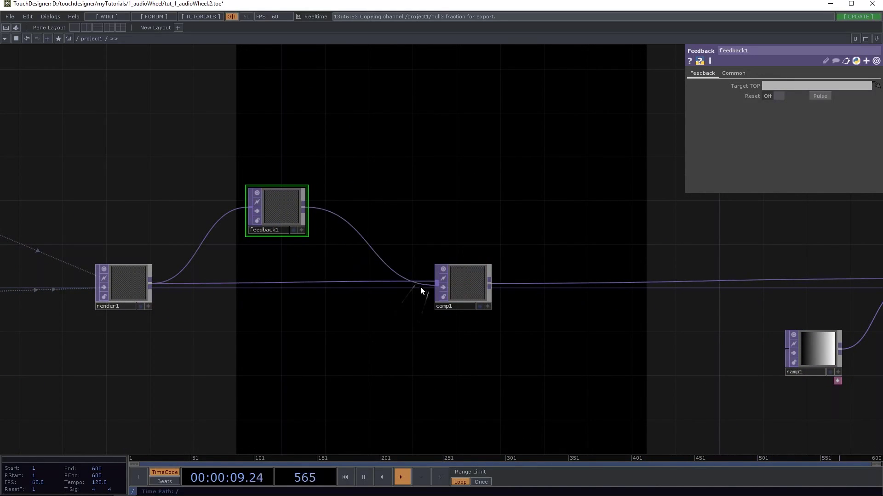
drag(288, 213, 310, 213)
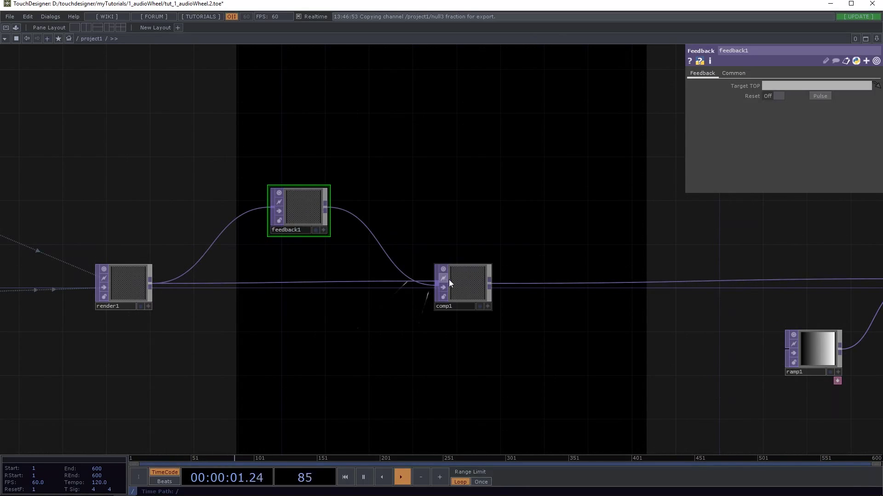
drag(449, 283, 307, 203)
Pan along the network to watch the trail and open audiofilein1's parameters.
scroll(426, 220, down, 3)
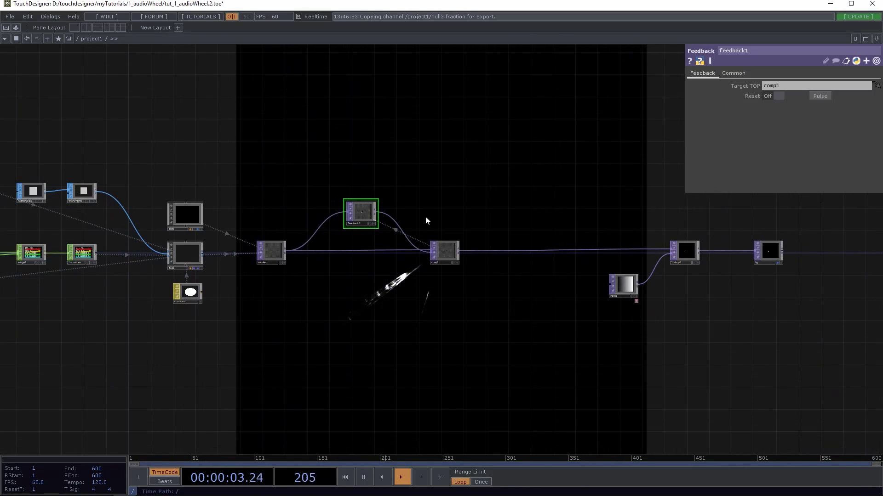
drag(385, 181, 453, 197)
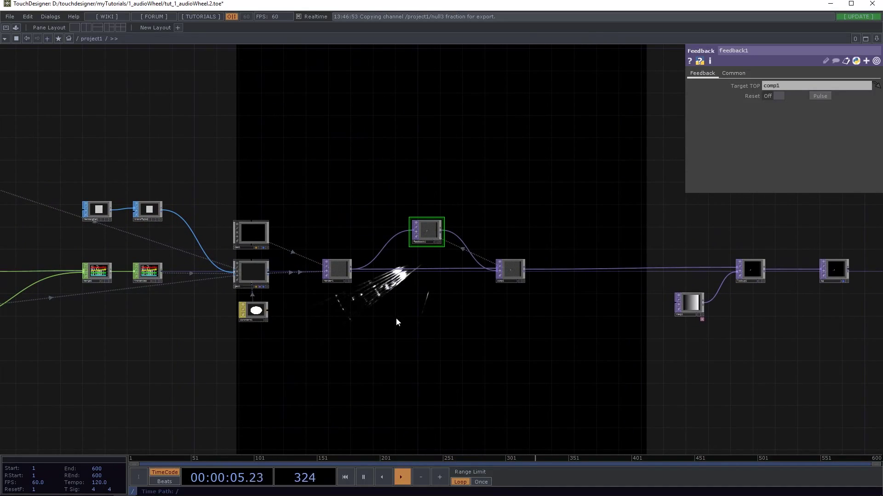
drag(365, 245, 463, 310)
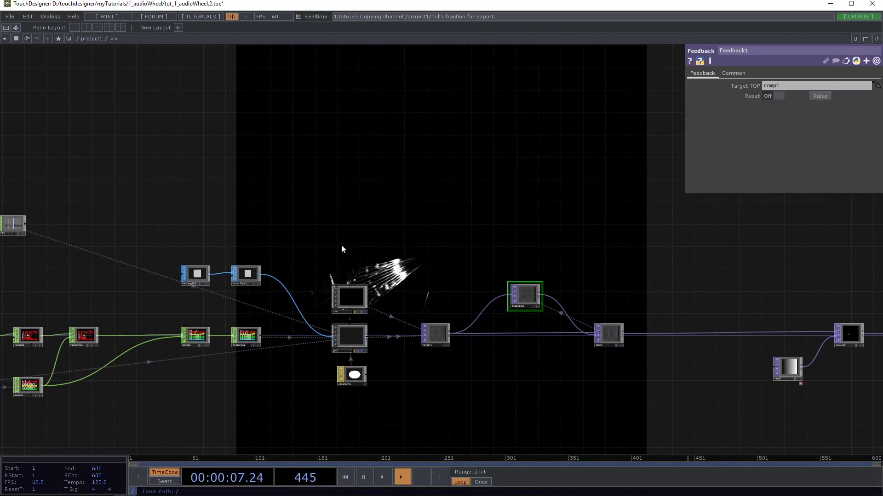
drag(341, 244, 211, 196)
drag(552, 216, 454, 192)
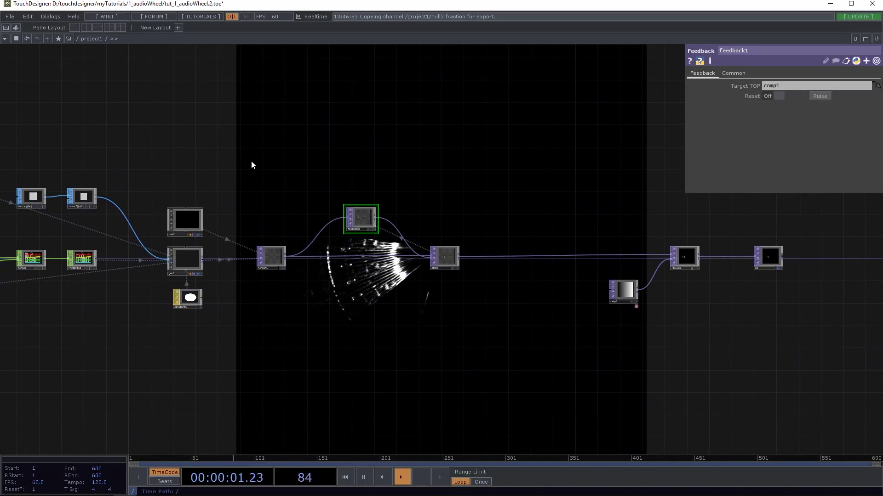
drag(358, 177, 681, 226)
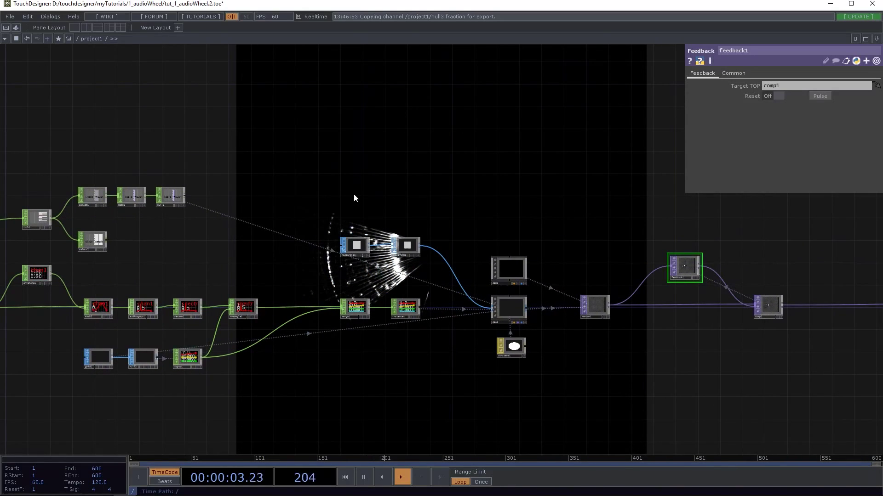
drag(310, 195, 442, 189)
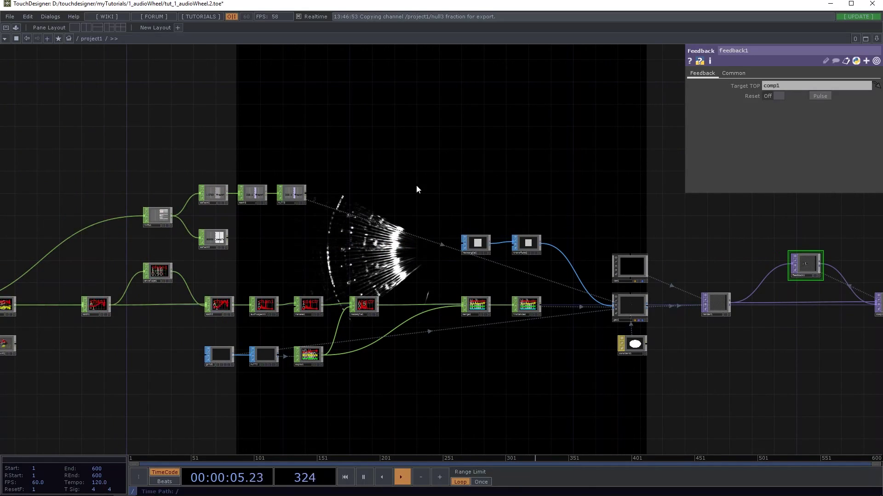
drag(375, 243, 479, 200)
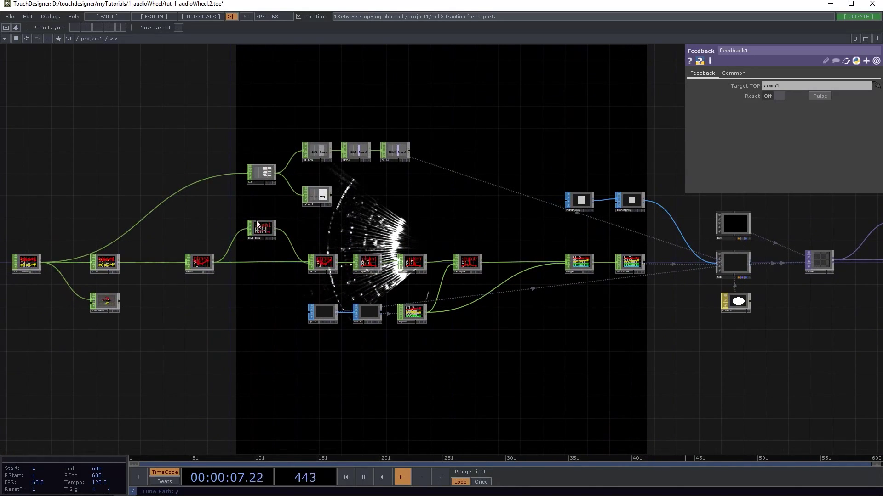
click(31, 267)
drag(100, 222, 170, 223)
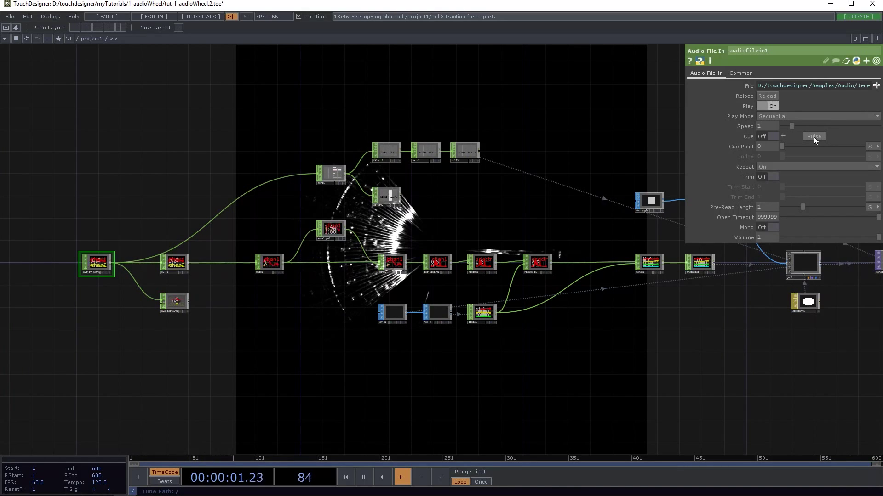
Change geo1's Rotate Z expression to op('null3')['fraction'] *-1 +90.
drag(448, 165, 187, 176)
drag(598, 192, 399, 201)
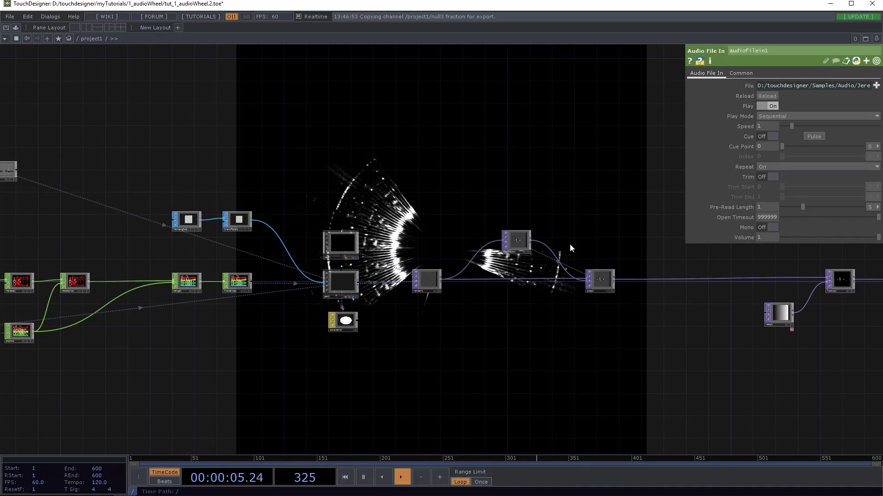
drag(570, 243, 501, 251)
drag(471, 352, 525, 357)
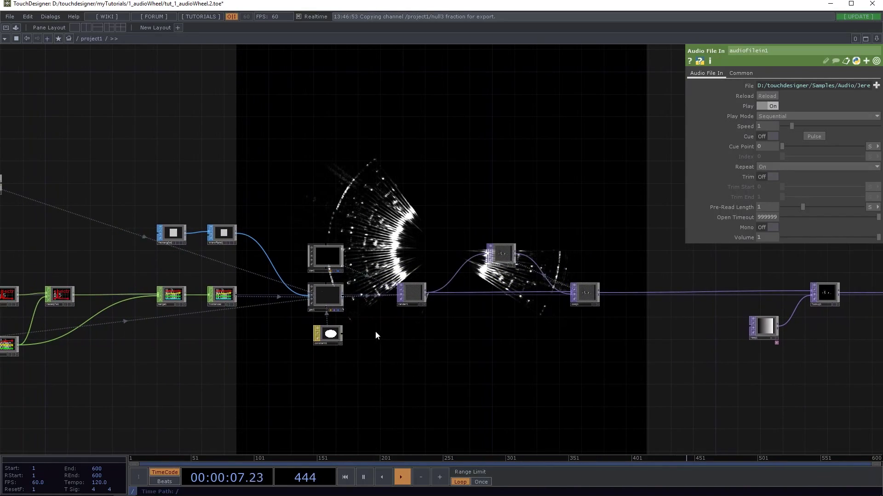
scroll(375, 331, up, 3)
click(307, 283)
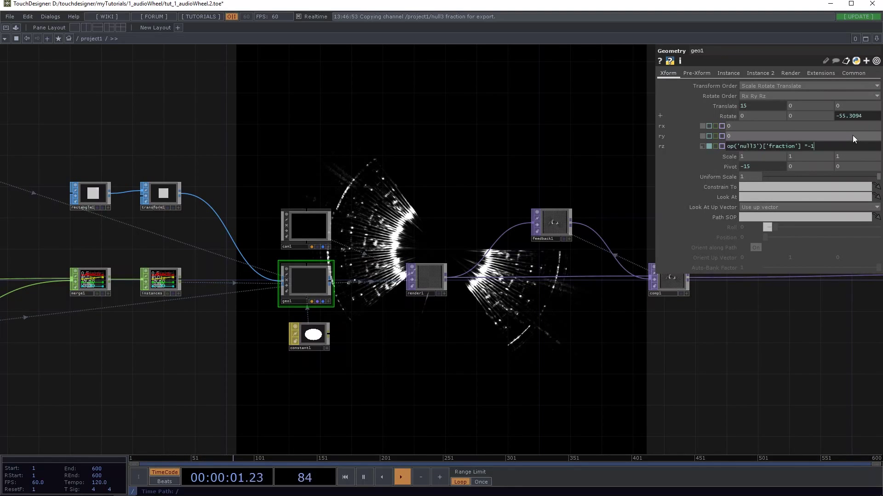
text(90)
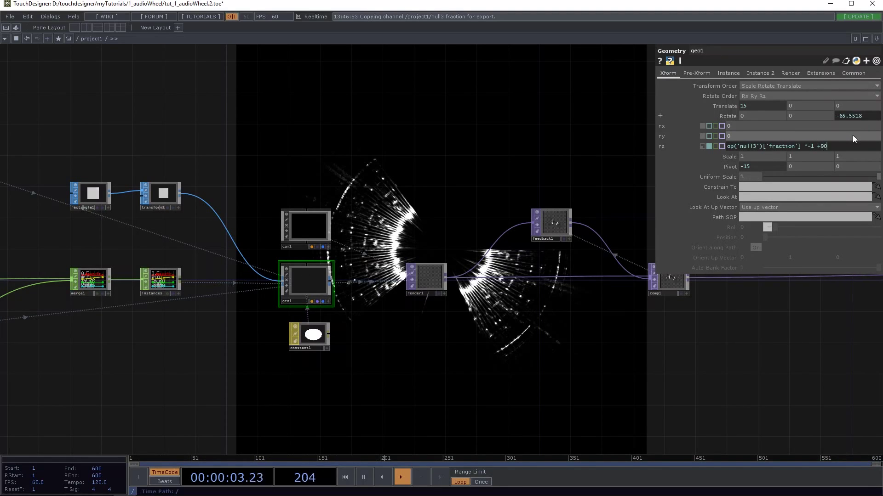
key(Return)
Bring the audio chain back into view and select audiofilein1.
scroll(469, 199, down, 3)
drag(188, 316, 354, 326)
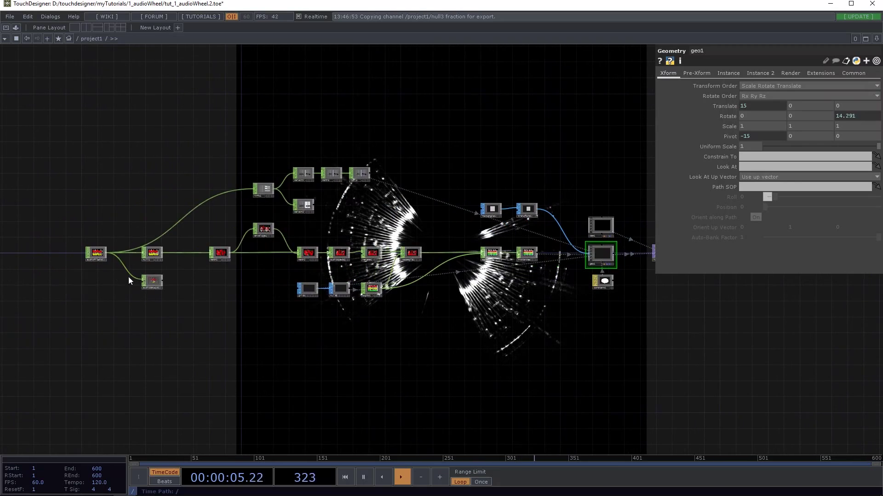
click(102, 253)
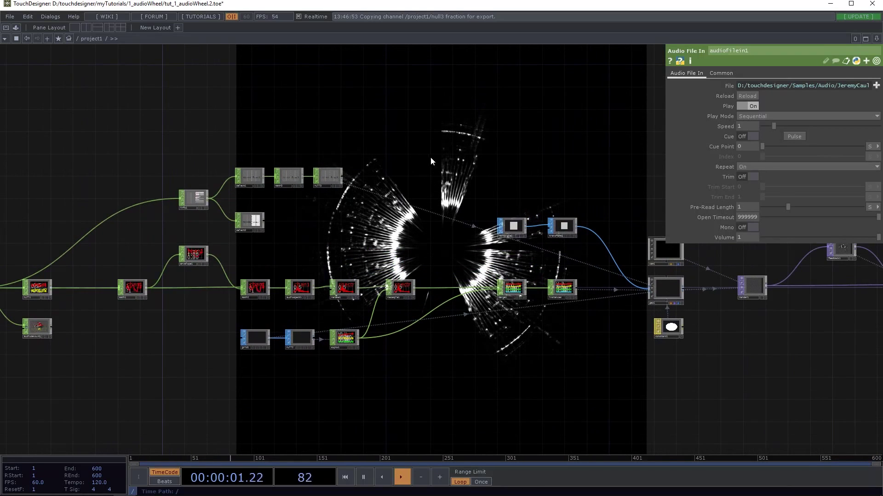
Inspect select2's sample count and cue the song twice to watch it reset.
scroll(437, 166, up, 2)
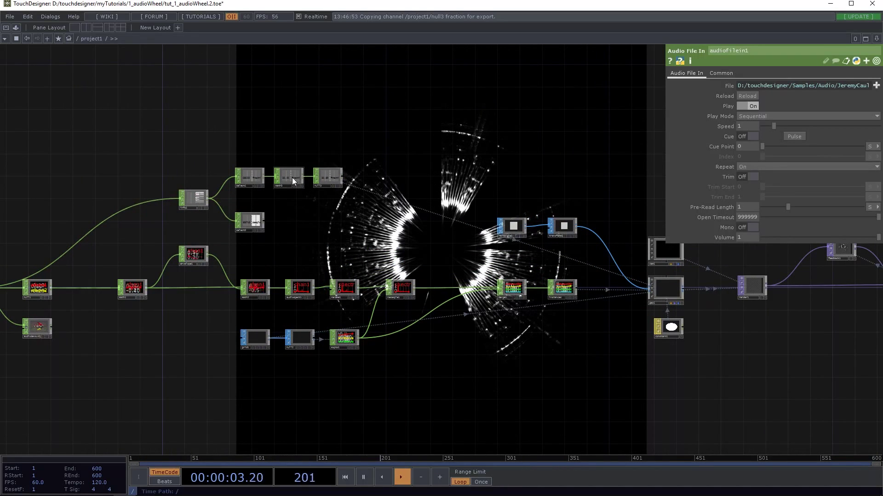
scroll(257, 233, up, 4)
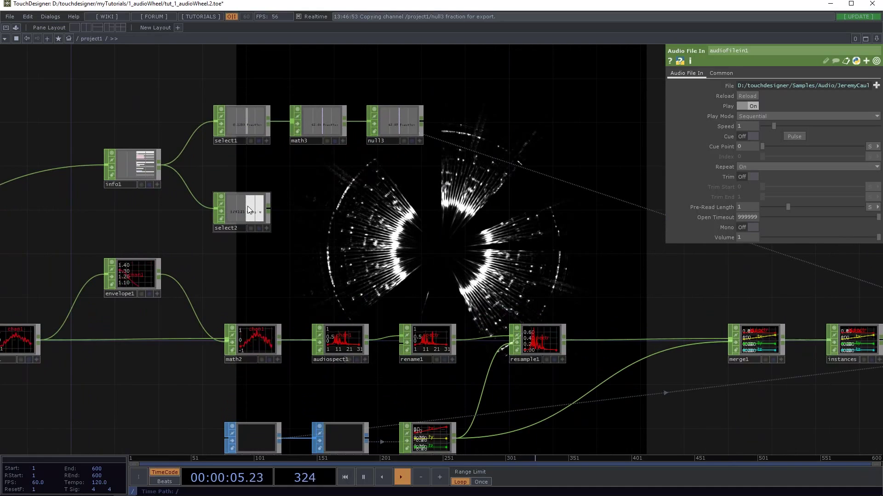
scroll(248, 207, down, 4)
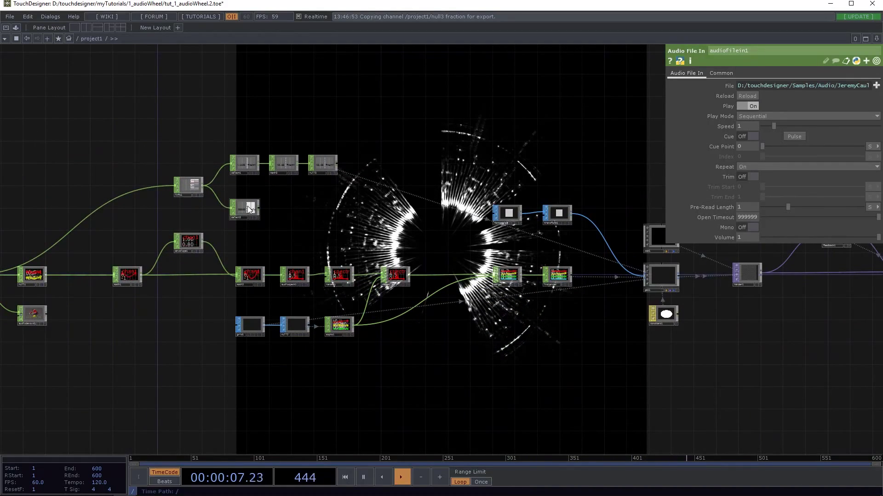
scroll(247, 211, up, 2)
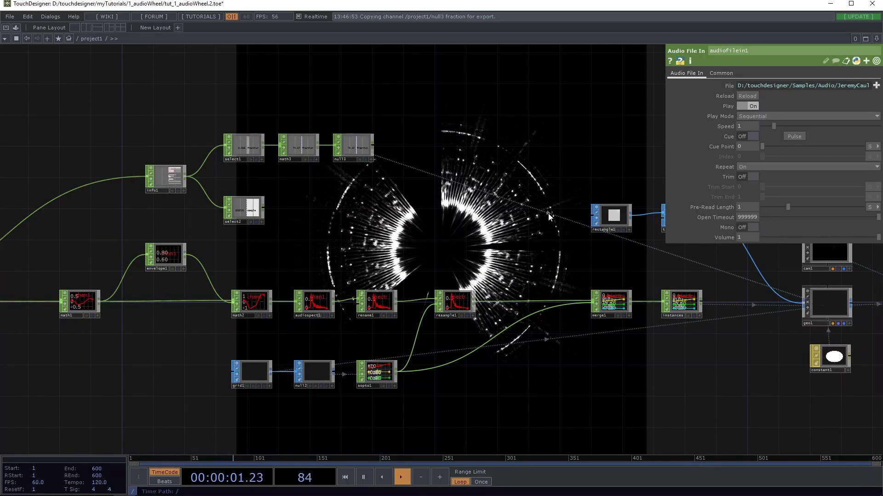
click(249, 211)
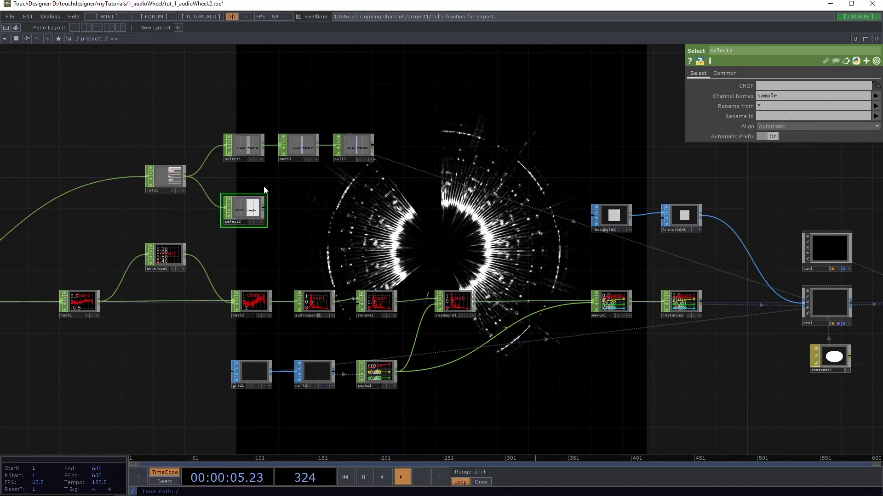
scroll(243, 214, up, 2)
drag(400, 249, 682, 223)
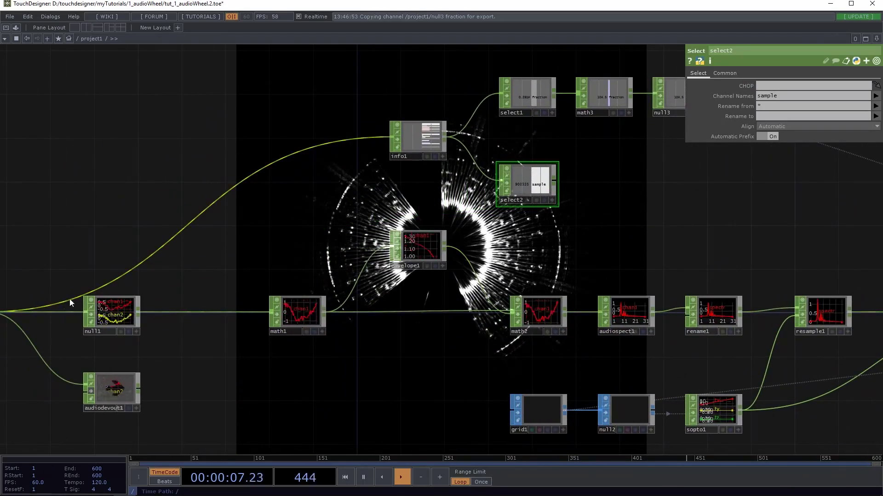
drag(57, 283, 203, 278)
click(115, 304)
drag(296, 283, 66, 299)
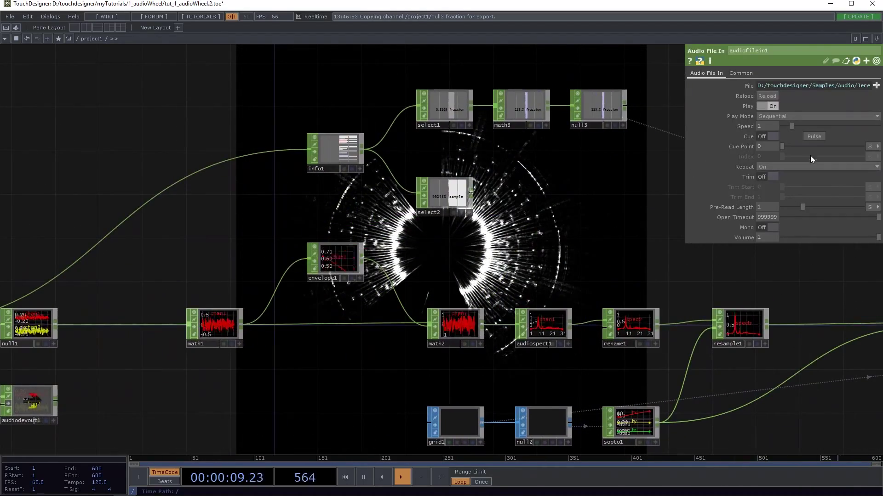
click(820, 137)
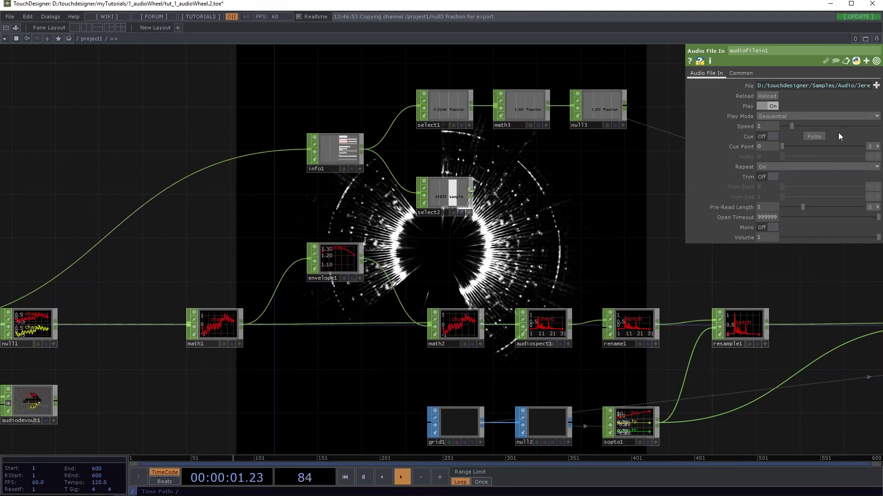
click(820, 137)
Append Trigger CHOP trigger1 after select2 with threshold 1500, firing on Decreasing Values.
drag(536, 198, 356, 216)
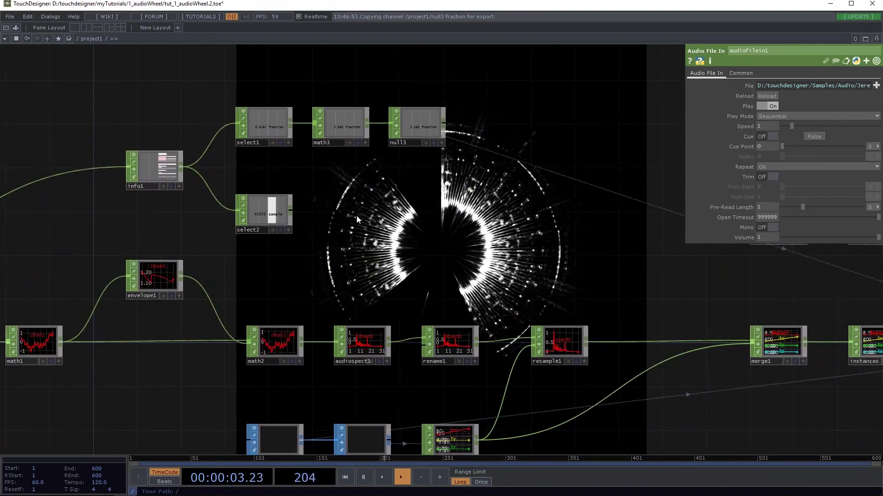
scroll(327, 217, up, 2)
scroll(247, 224, up, 2)
scroll(443, 182, down, 3)
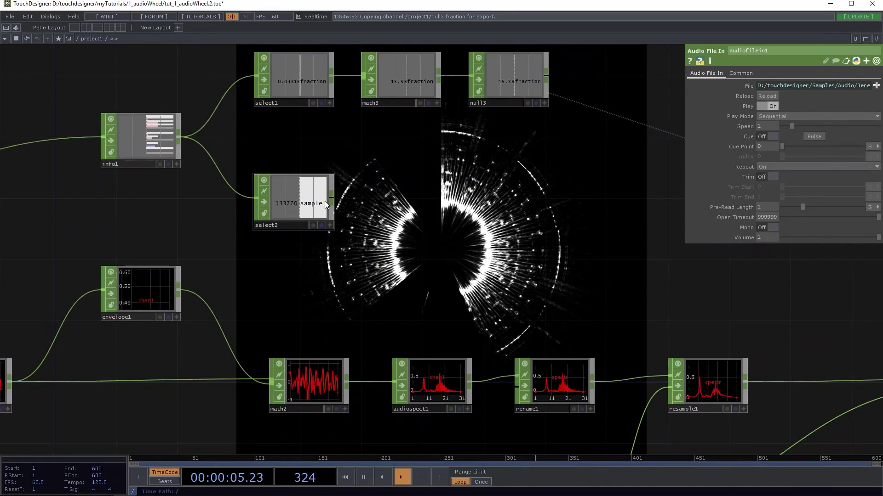
right_click(330, 199)
click(330, 198)
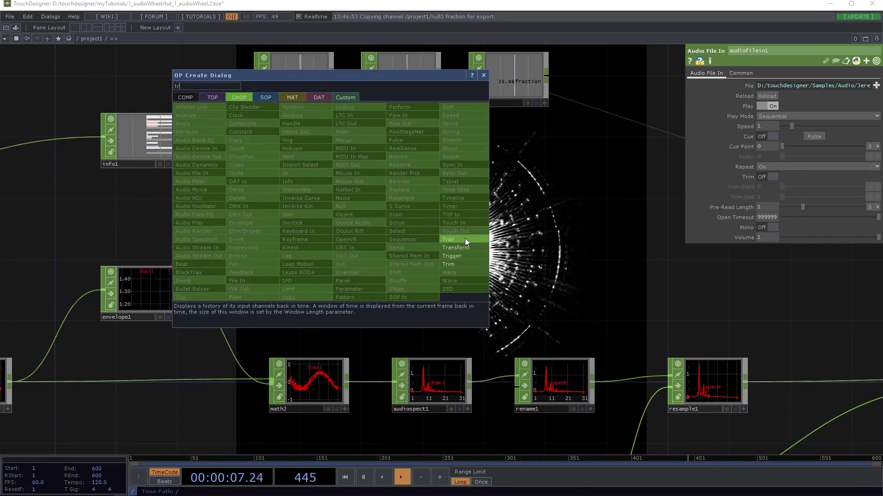
click(401, 203)
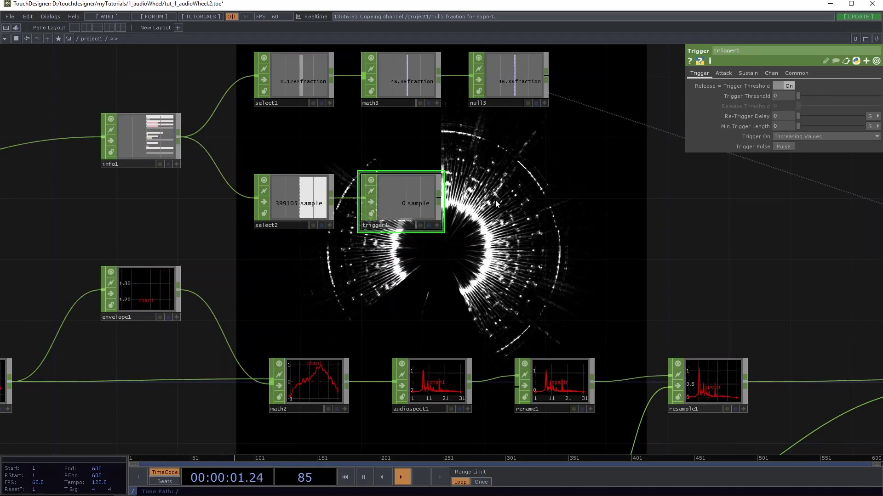
drag(784, 97, 751, 91)
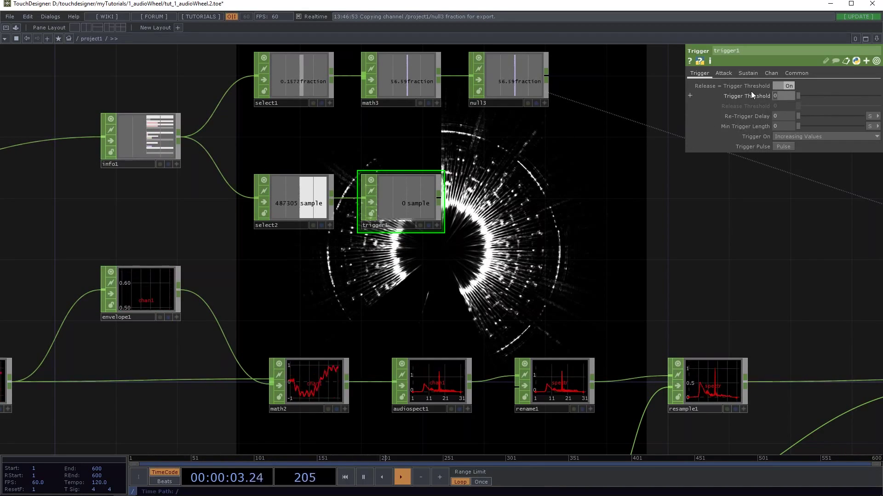
text(1500)
key(Return)
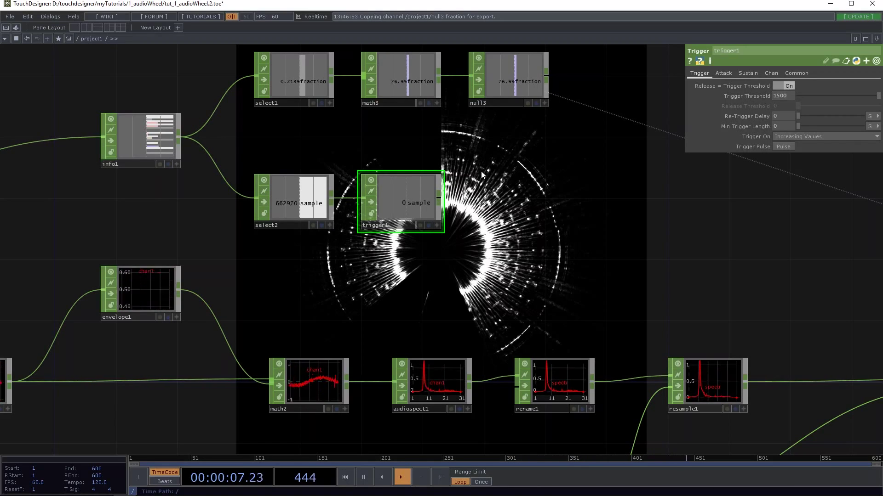
scroll(471, 168, down, 3)
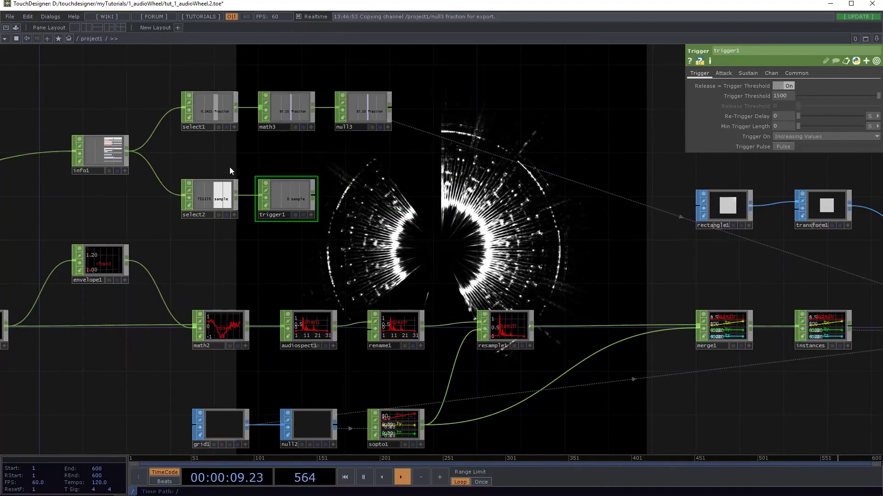
click(790, 137)
click(790, 151)
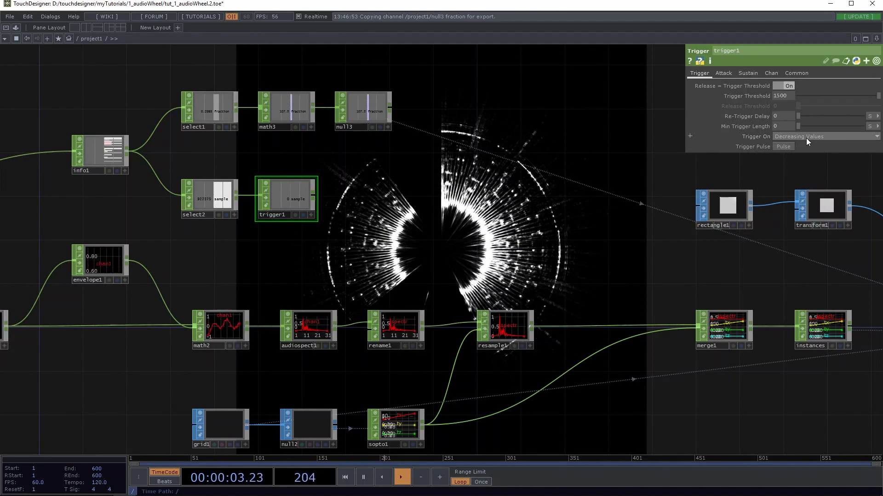
Cue the song twice more to confirm trigger1 fires on restart.
drag(391, 198, 685, 200)
drag(150, 241, 291, 238)
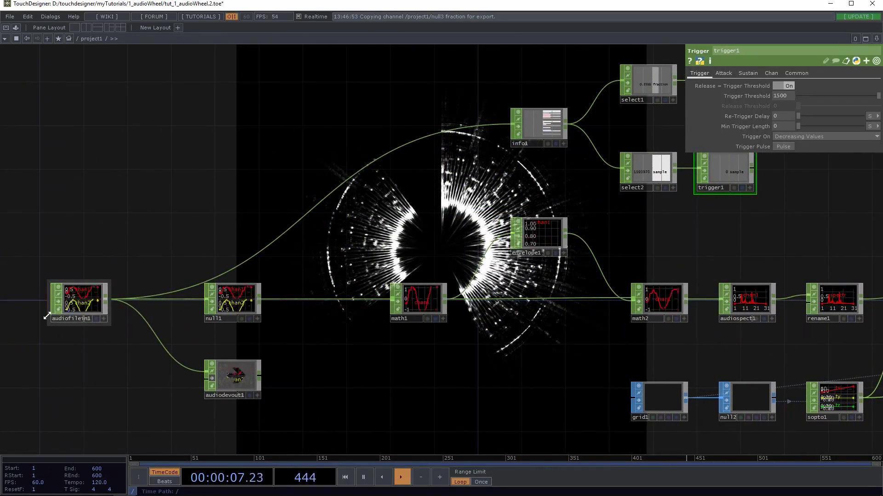
click(80, 301)
drag(593, 192, 495, 189)
click(812, 138)
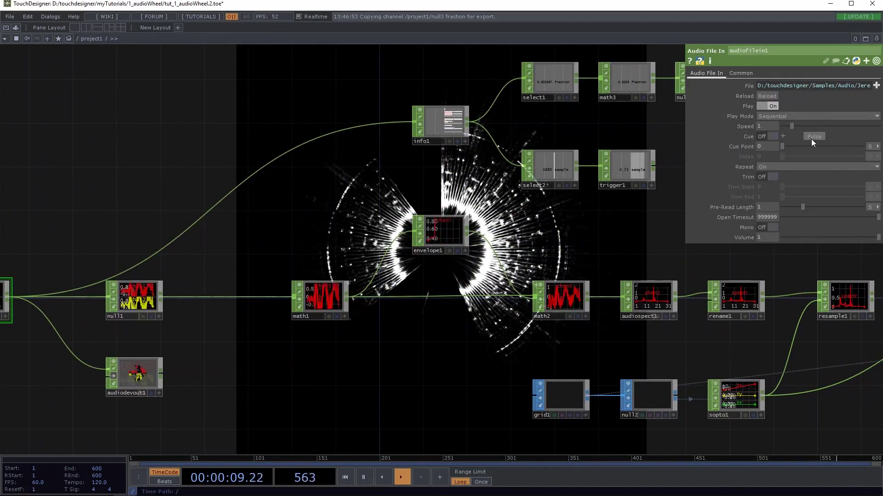
click(813, 134)
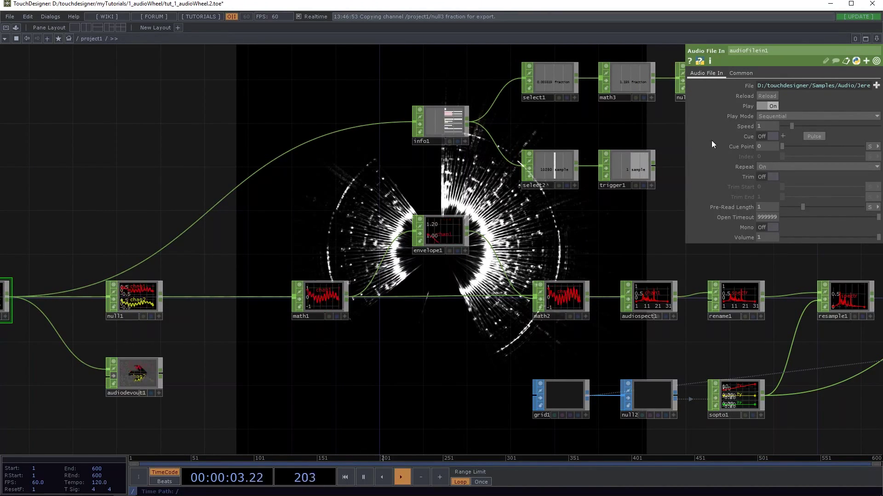
drag(397, 153, 79, 177)
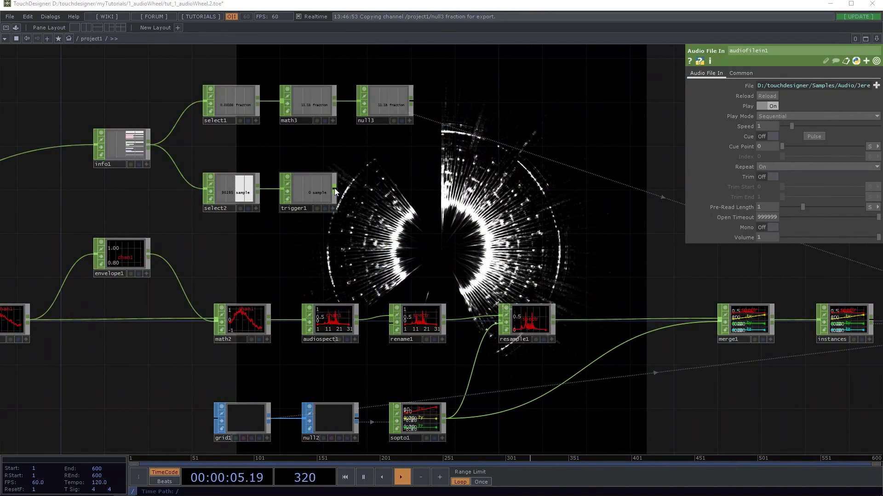
key(Tab)
Append Null CHOP null4 after trigger1 and turn on its node viewer.
text(nu)
click(374, 193)
click(381, 192)
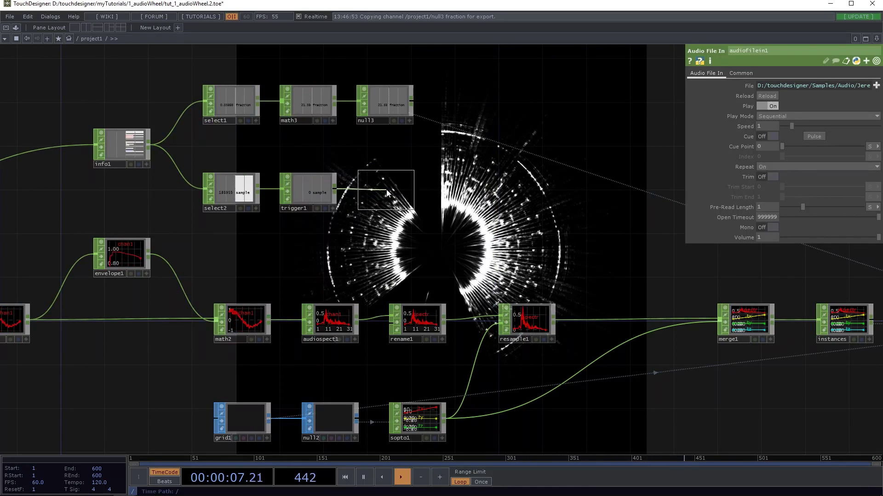
drag(464, 195, 202, 164)
scroll(250, 172, down, 3)
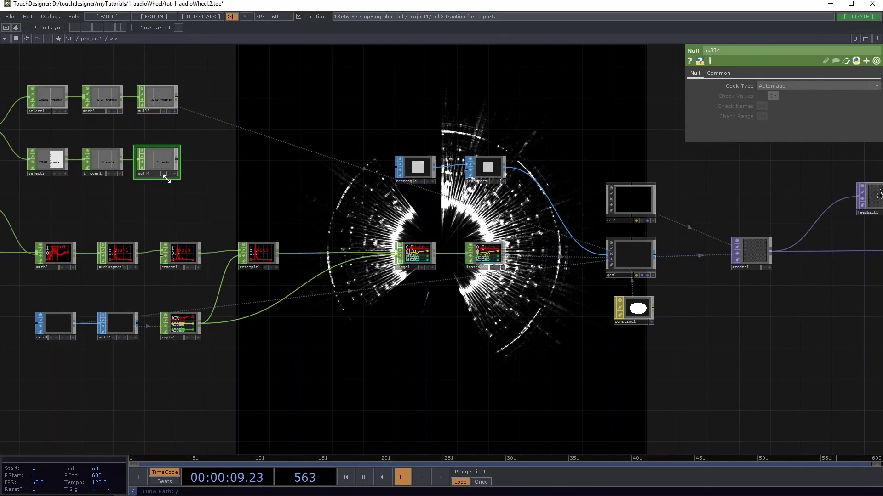
click(177, 175)
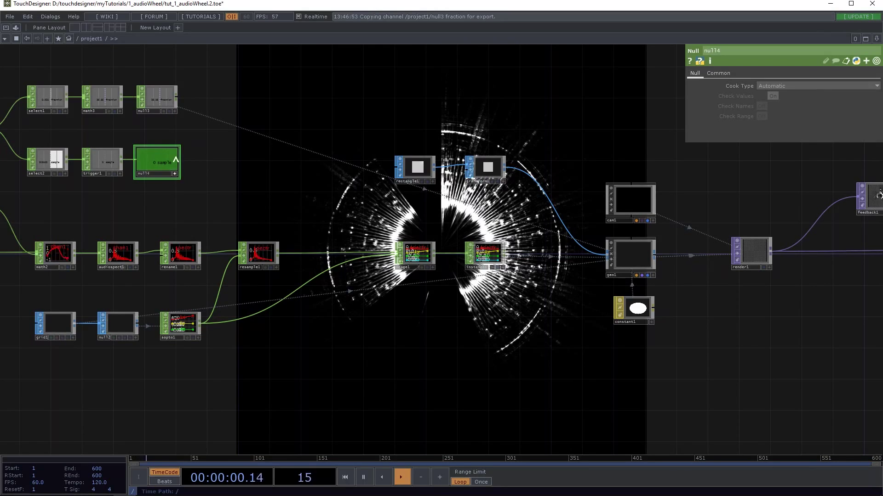
Link null4's channel to feedback1's Reset parameter as a CHOP Reference.
drag(806, 208, 741, 225)
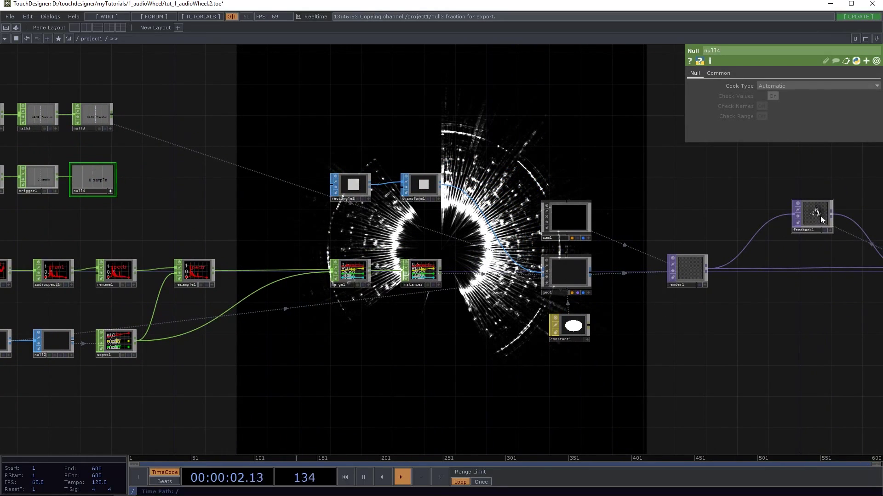
click(820, 217)
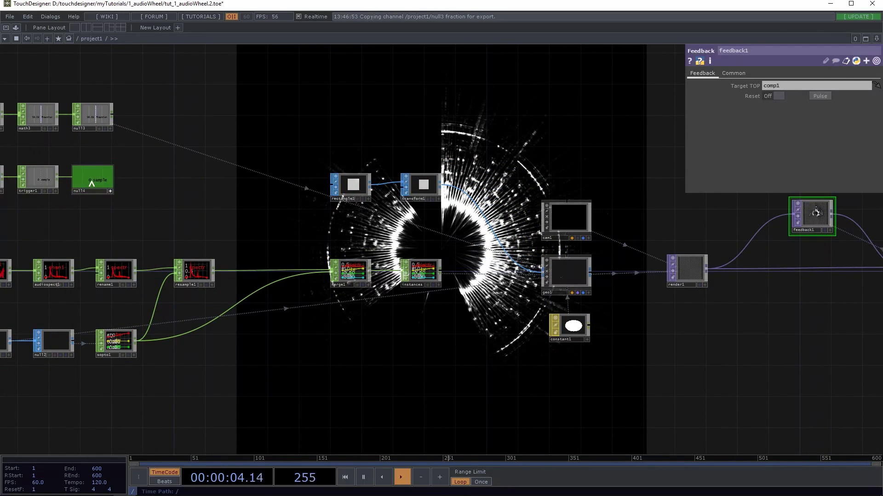
drag(860, 99, 821, 97)
click(818, 93)
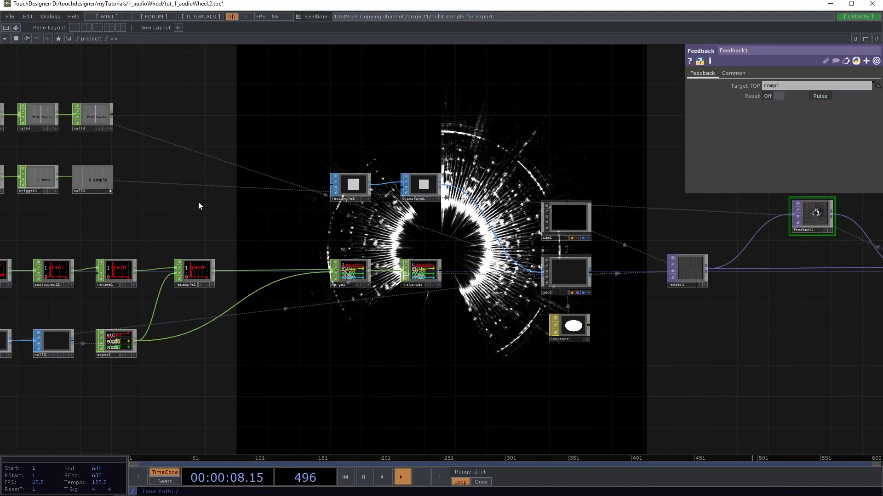
drag(388, 229, 609, 233)
scroll(602, 233, down, 3)
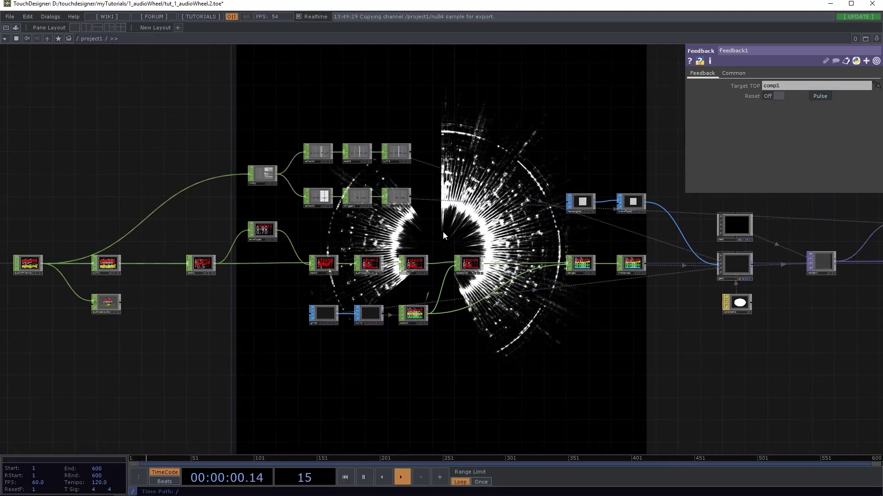
drag(41, 256, 88, 227)
Cue the song to test the trail reset and un-bypass audiodevout1 for sound.
click(128, 257)
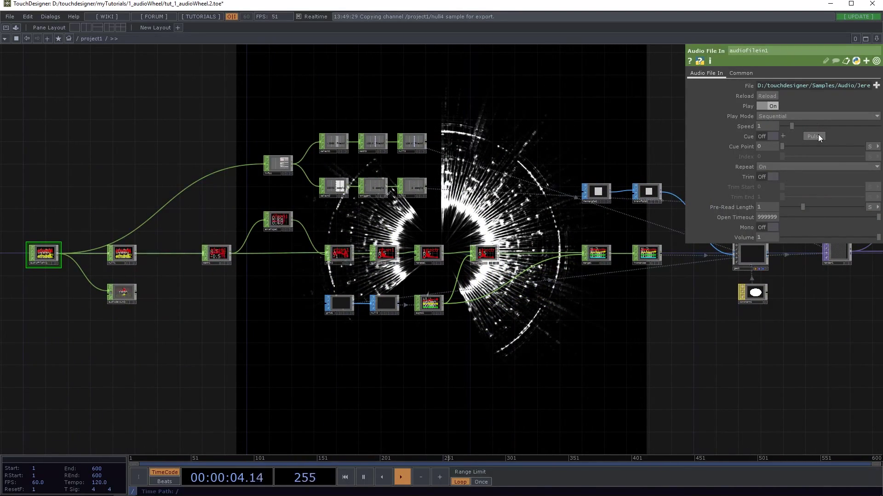
click(818, 136)
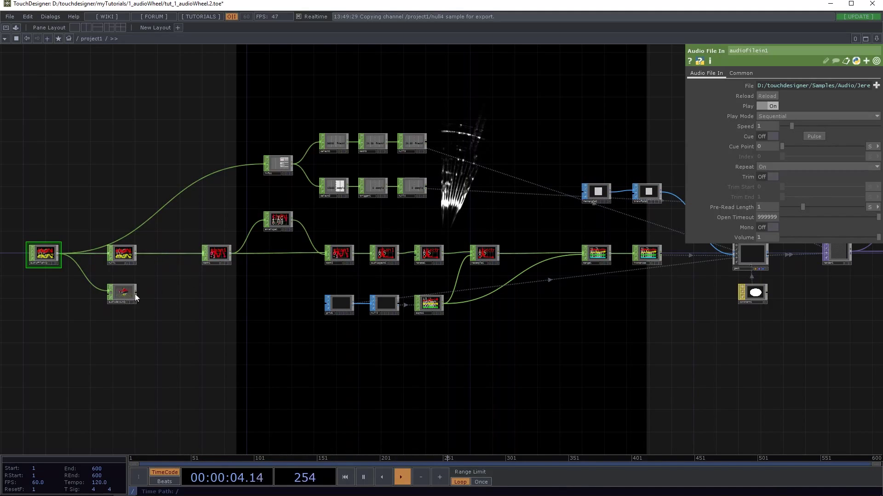
click(111, 293)
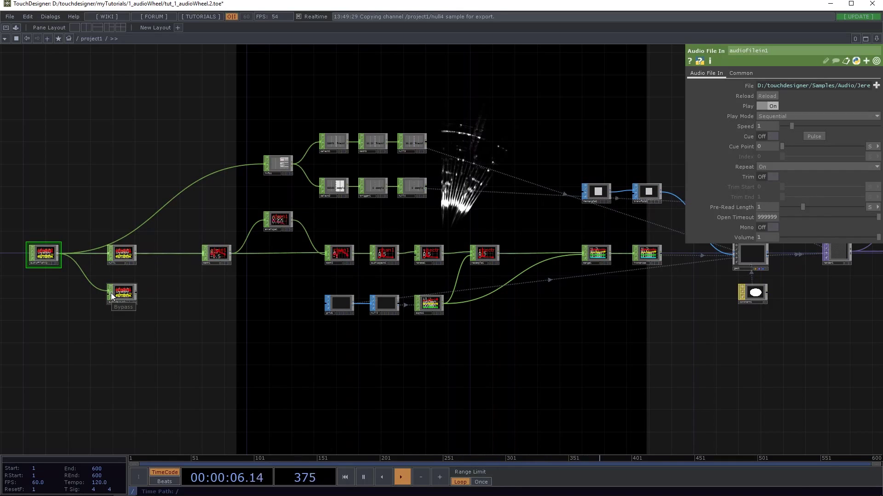
Load 'Harrison BDP - Cold Sunday' as audiofilein1's file.
drag(501, 225, 653, 264)
drag(95, 292, 106, 283)
click(875, 86)
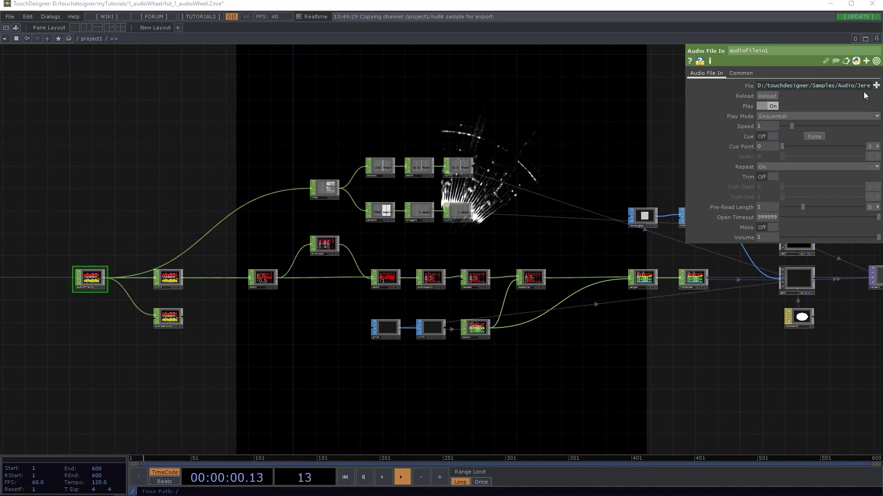
click(876, 85)
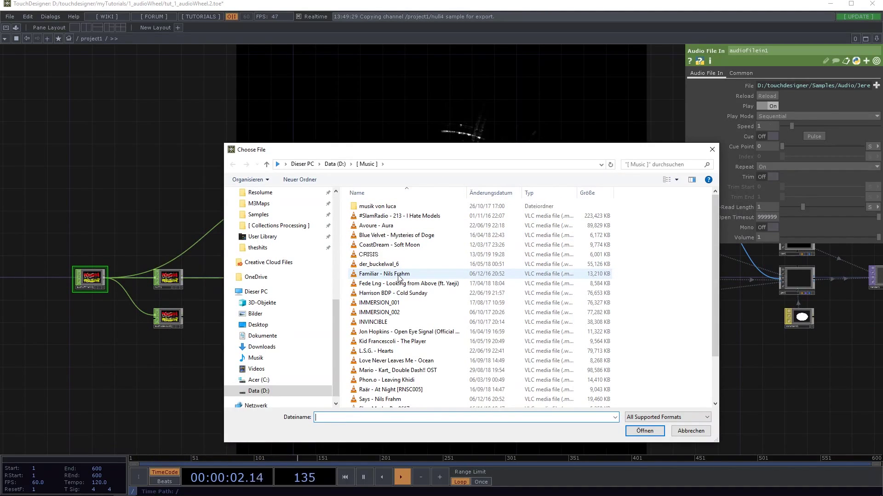
double_click(396, 293)
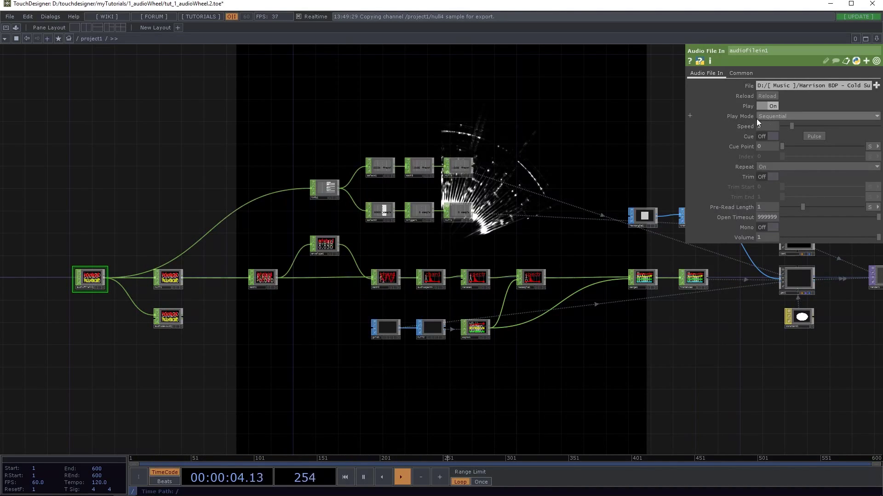
drag(556, 138, 254, 134)
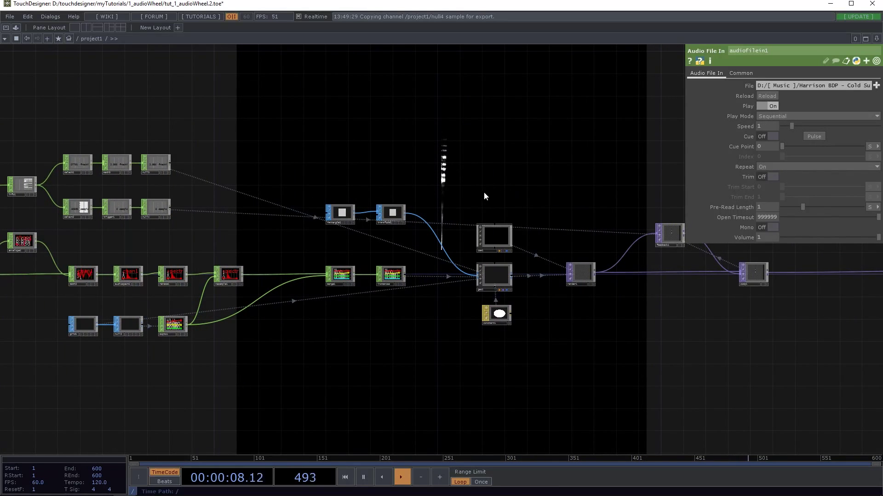
Set constant1's Alpha to 0.5 so the rectangles turn semi-transparent.
scroll(500, 315, up, 3)
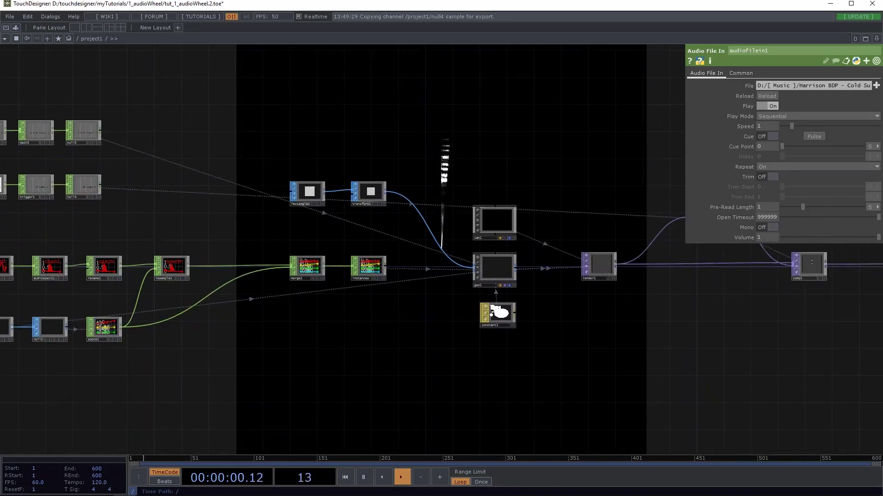
click(502, 315)
drag(529, 308, 421, 311)
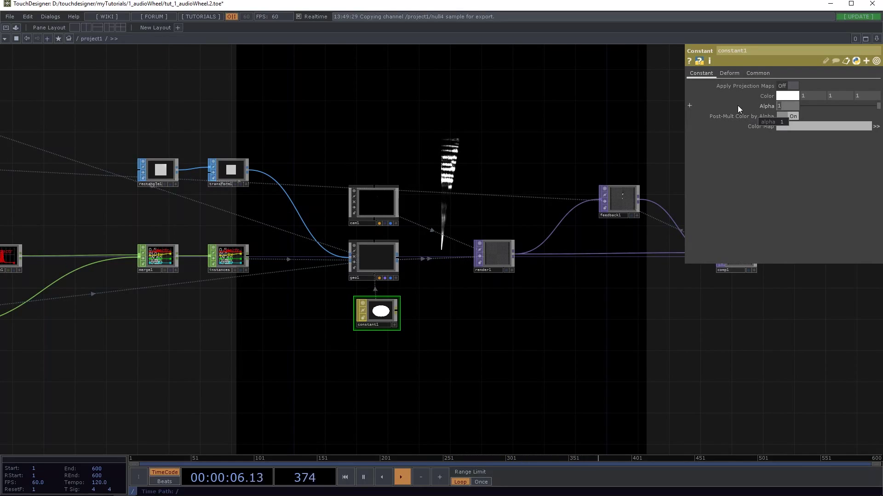
text(0.5)
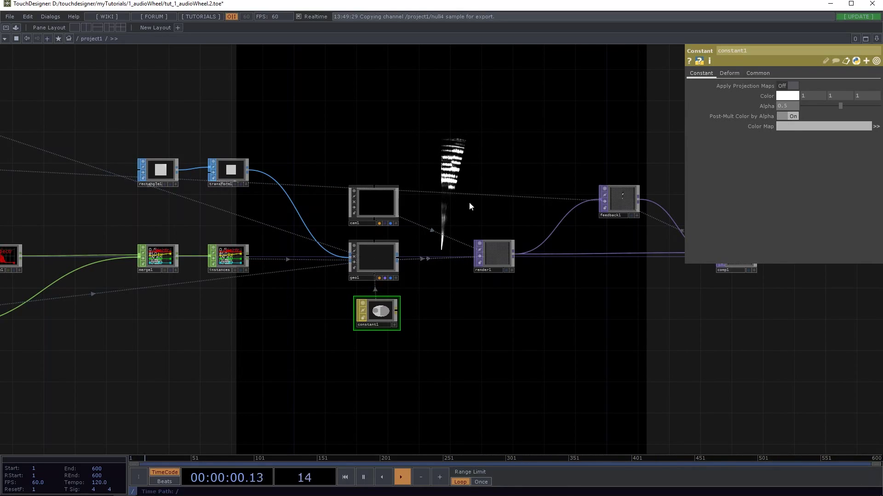
drag(444, 147, 114, 130)
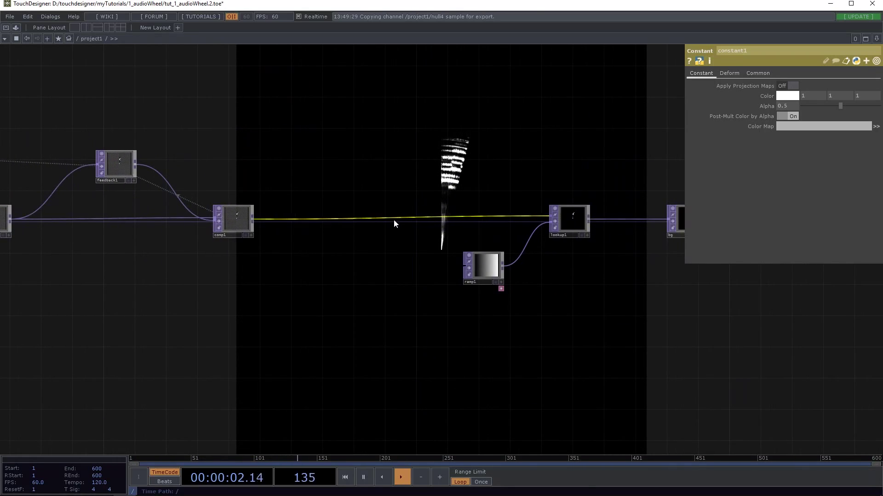
Insert Level TOP level1 between comp1 and lookup1 and set its Gamma to 1.5.
right_click(396, 217)
click(410, 206)
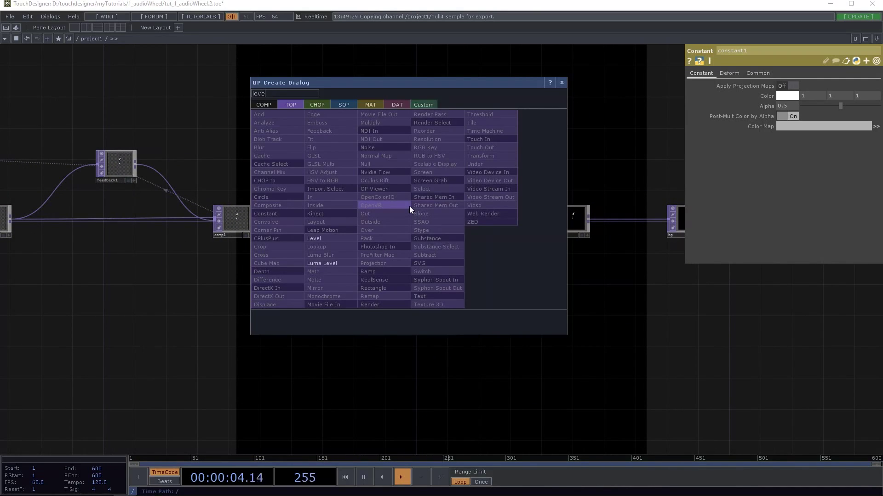
click(327, 235)
click(418, 230)
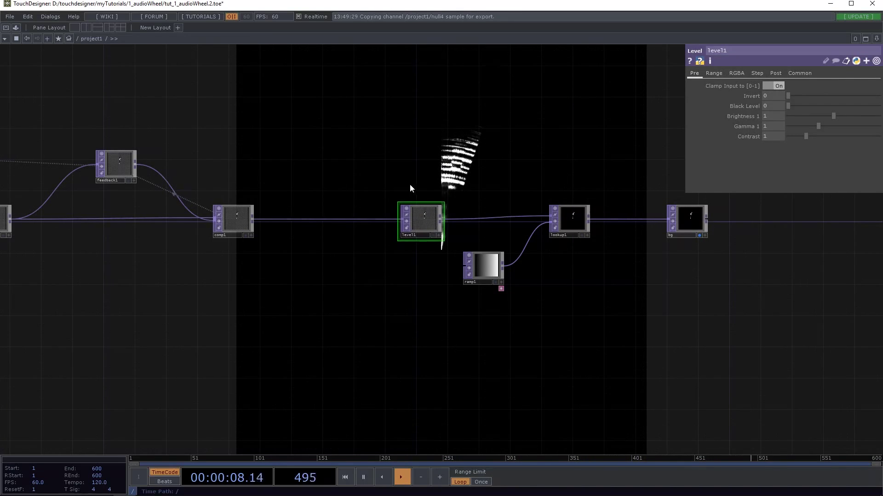
drag(410, 184, 358, 199)
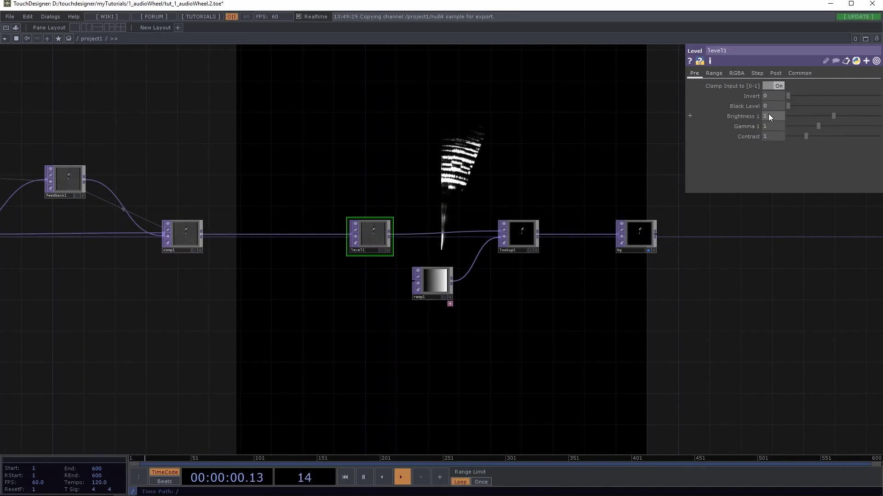
drag(817, 126, 861, 124)
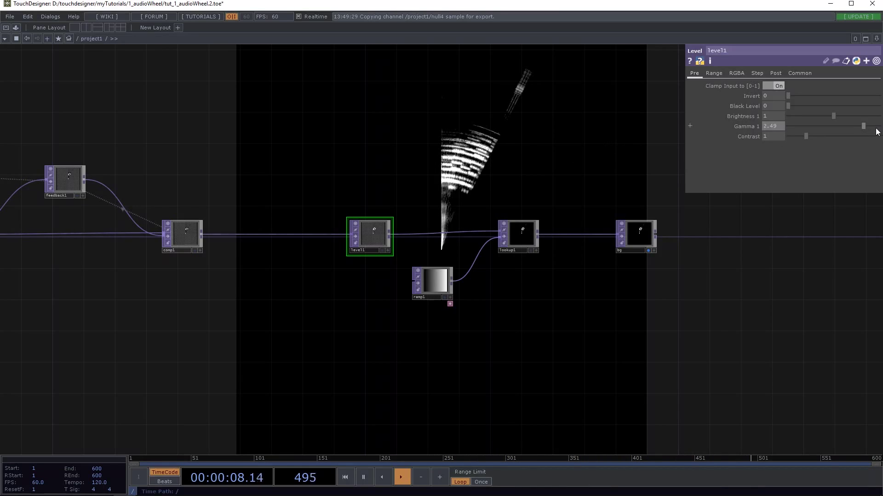
drag(863, 126, 833, 128)
scroll(529, 161, down, 3)
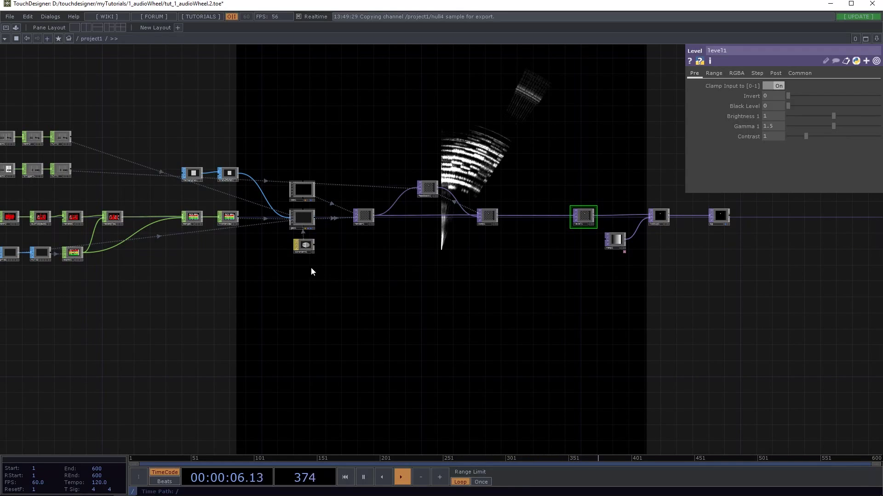
drag(224, 281, 506, 294)
Tint ramp1's bright key blue, then peach, then set Sat to 0 for white.
drag(755, 254, 404, 258)
scroll(571, 271, up, 3)
click(526, 251)
drag(518, 158, 331, 191)
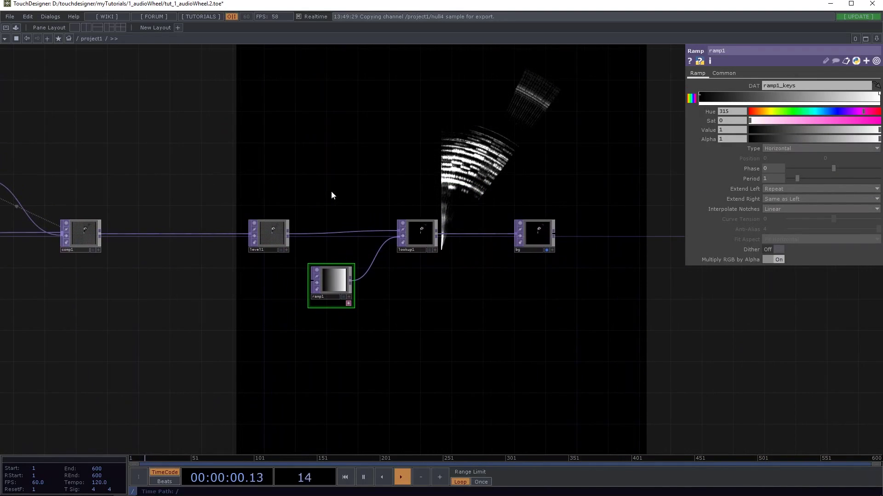
drag(280, 168, 211, 181)
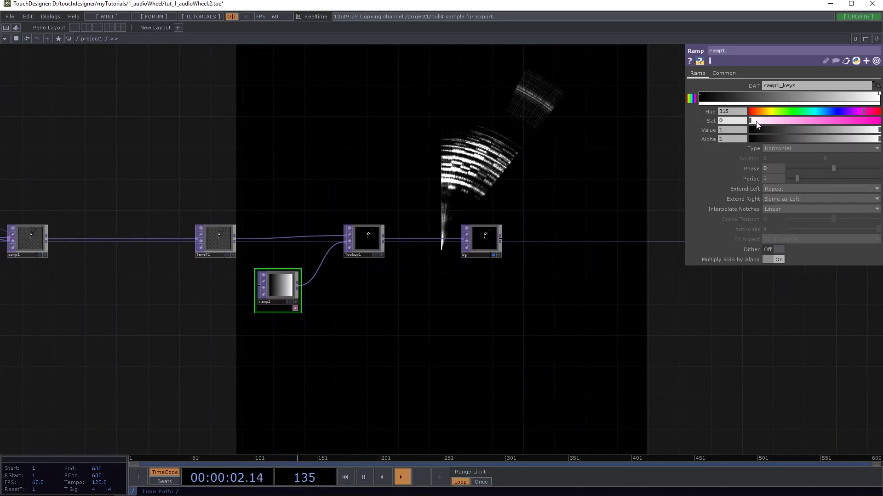
click(700, 94)
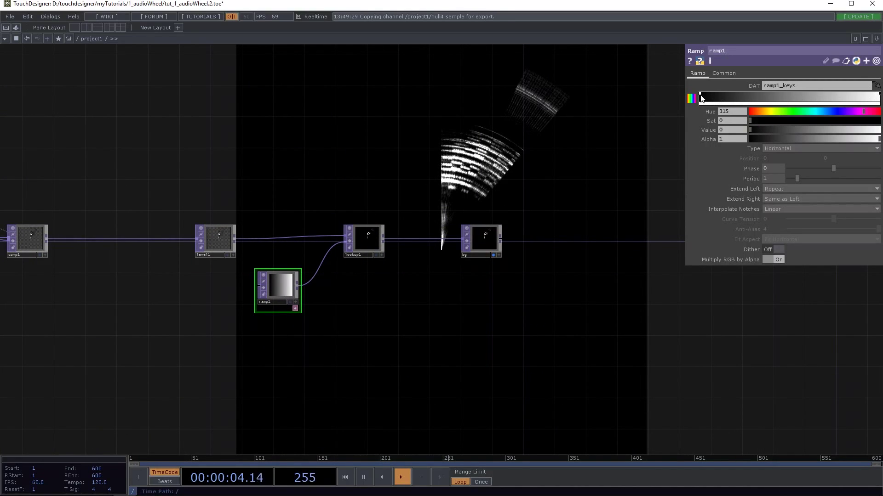
click(878, 94)
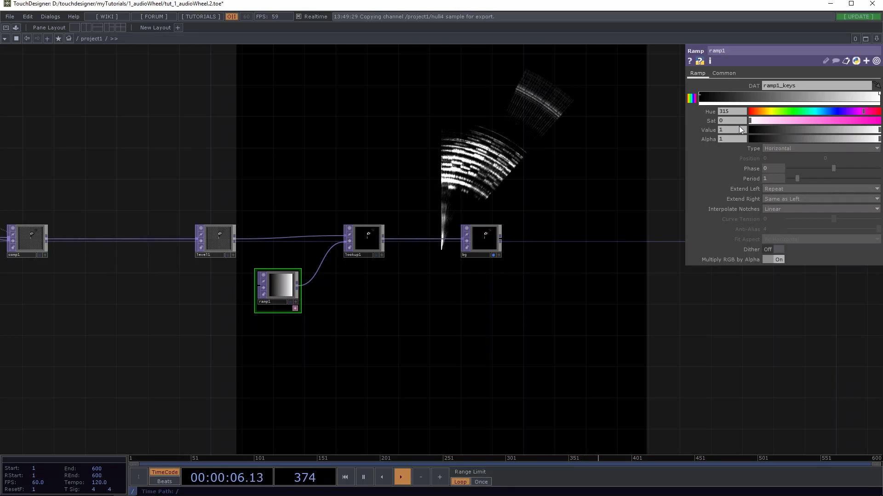
mouse_move(824, 111)
mouse_down()
mouse_move(838, 112)
mouse_move(823, 120)
mouse_move(852, 120)
mouse_move(824, 120)
mouse_up()
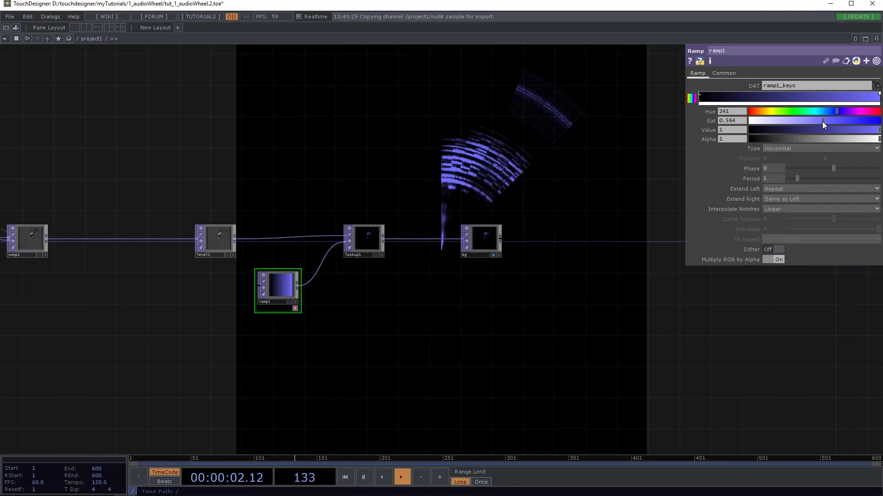
drag(824, 121, 746, 109)
scroll(450, 172, down, 4)
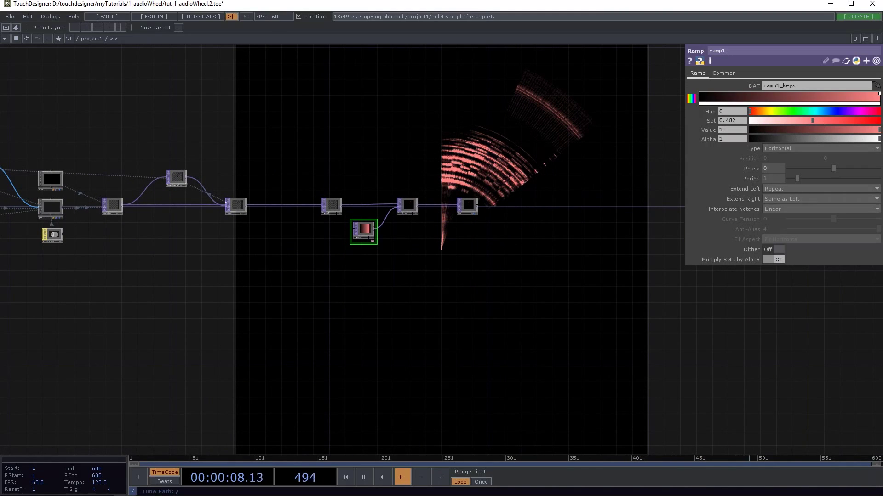
drag(829, 119, 749, 121)
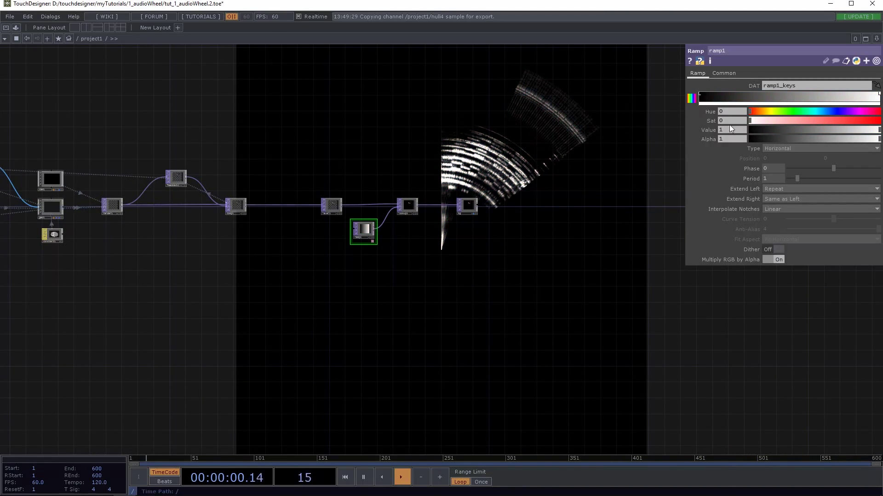
drag(386, 139, 489, 149)
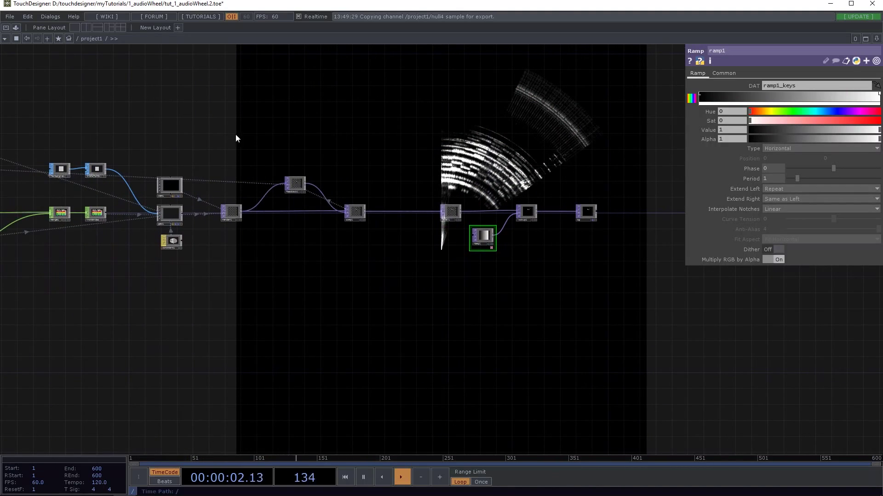
drag(203, 138, 301, 158)
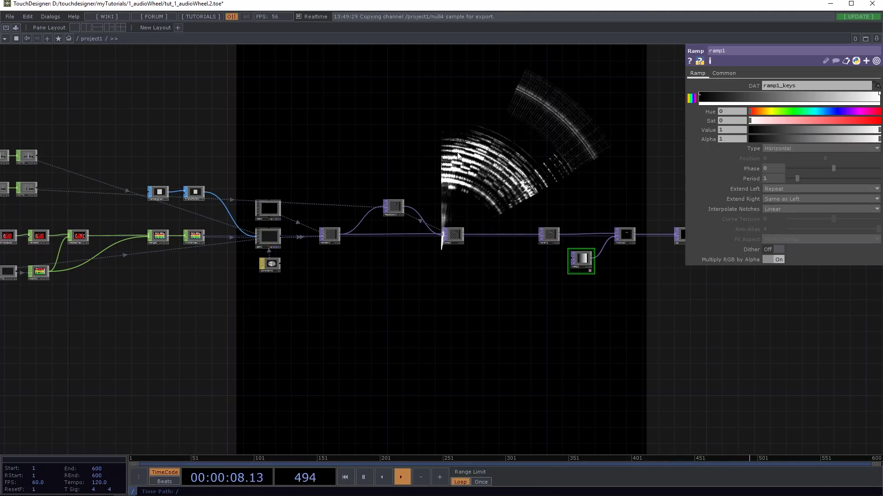
drag(280, 153, 556, 171)
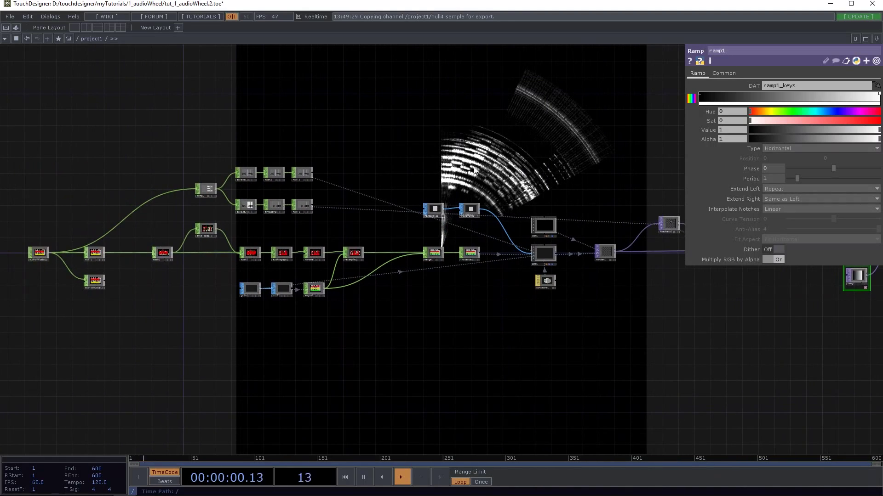
drag(359, 162, 455, 167)
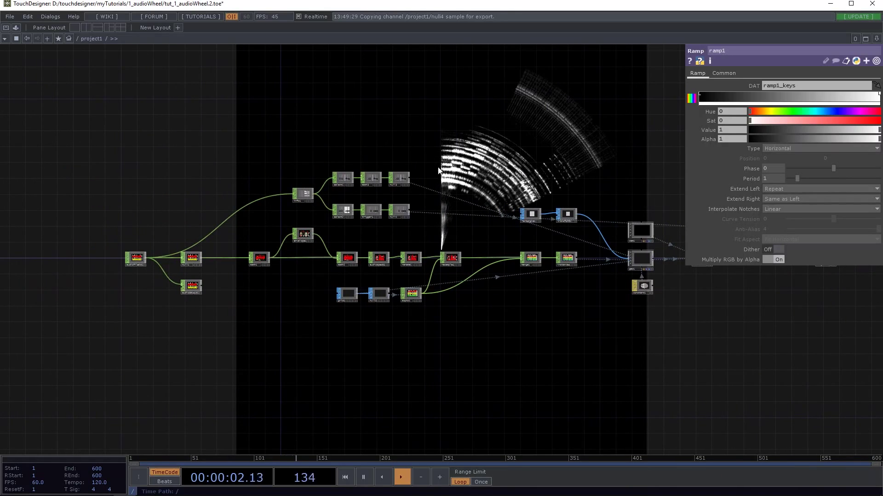